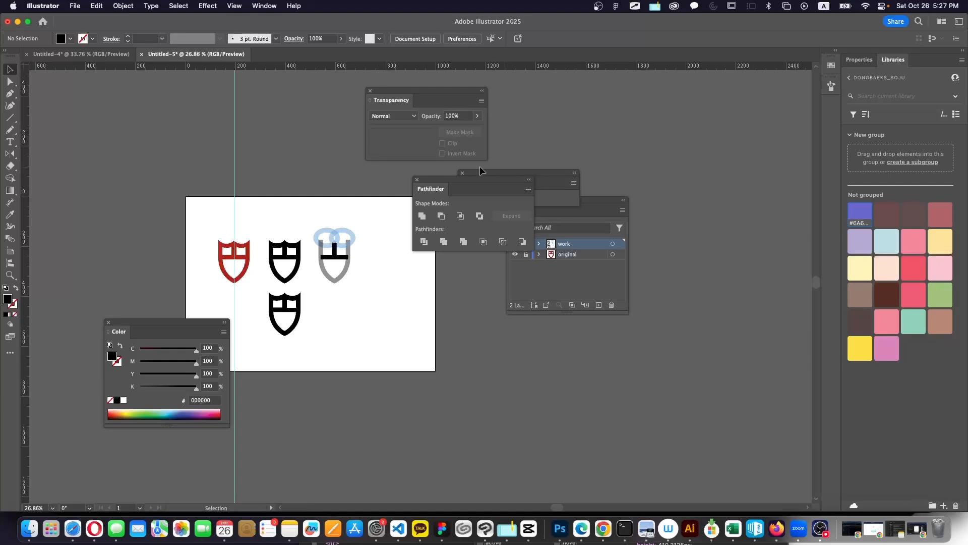
Lock the work layer and hide both the work and original layers, moving the Pathfinder panel clear of the Layers panel
mouse_move(443, 182)
mouse_down()
mouse_move(501, 183)
mouse_move(599, 107)
mouse_up()
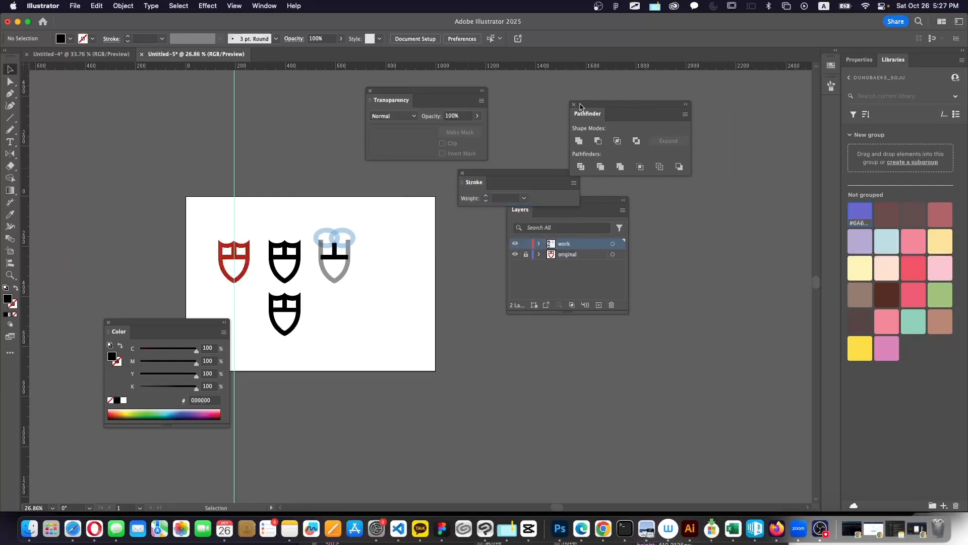
click(526, 244)
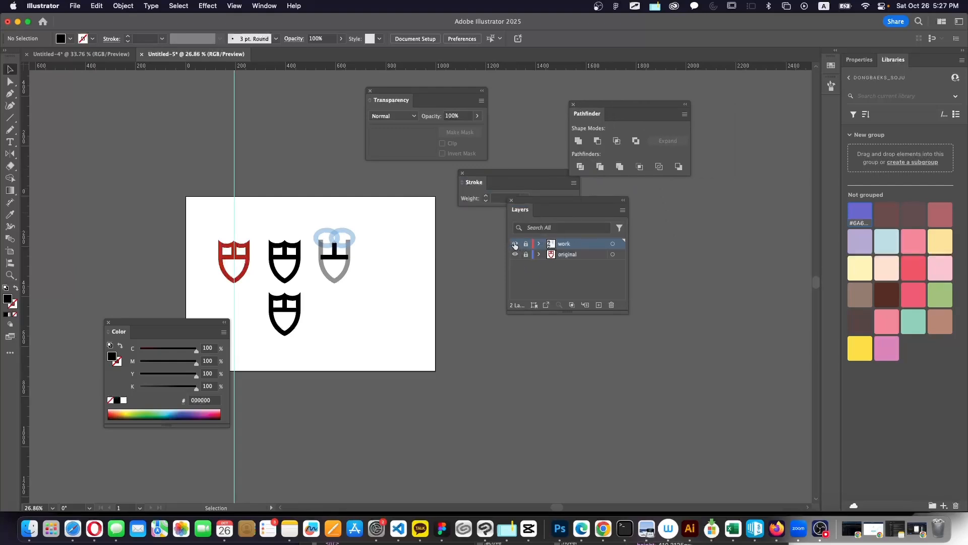
click(515, 244)
click(515, 254)
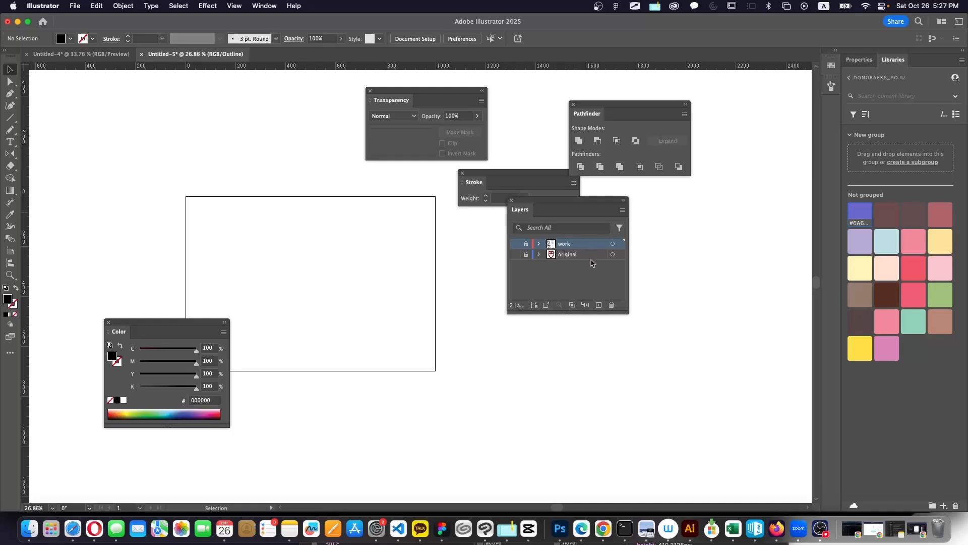
Place the desktop image Screenshot 2024-10-26 at 5.27.20 PM.png on a new layer and scale it to about 331 by 261 px
click(599, 305)
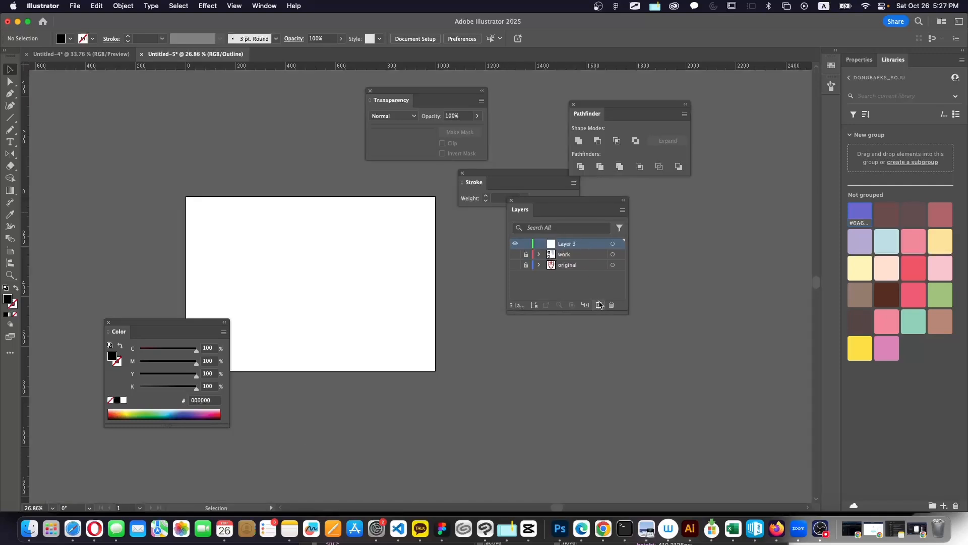
click(29, 536)
click(574, 297)
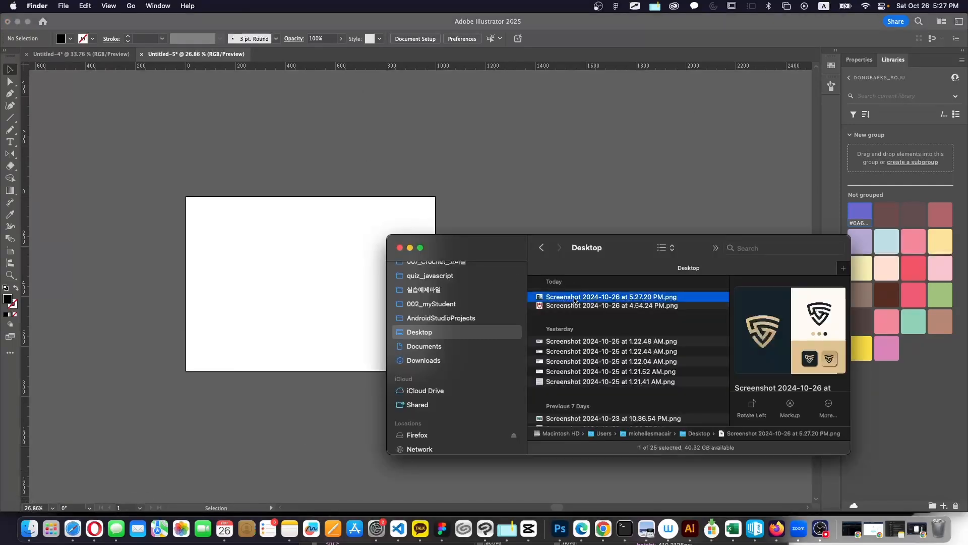
drag(574, 299, 351, 304)
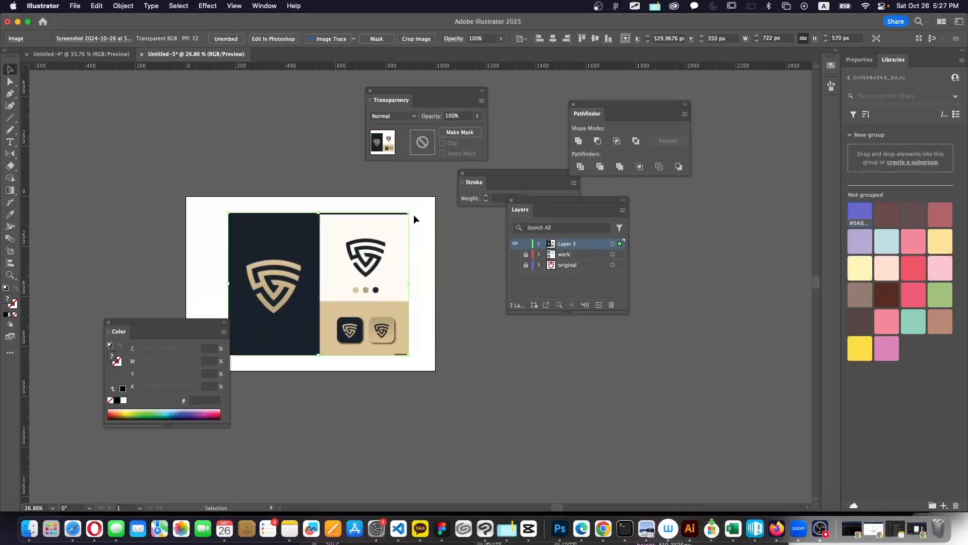
drag(414, 216, 299, 283)
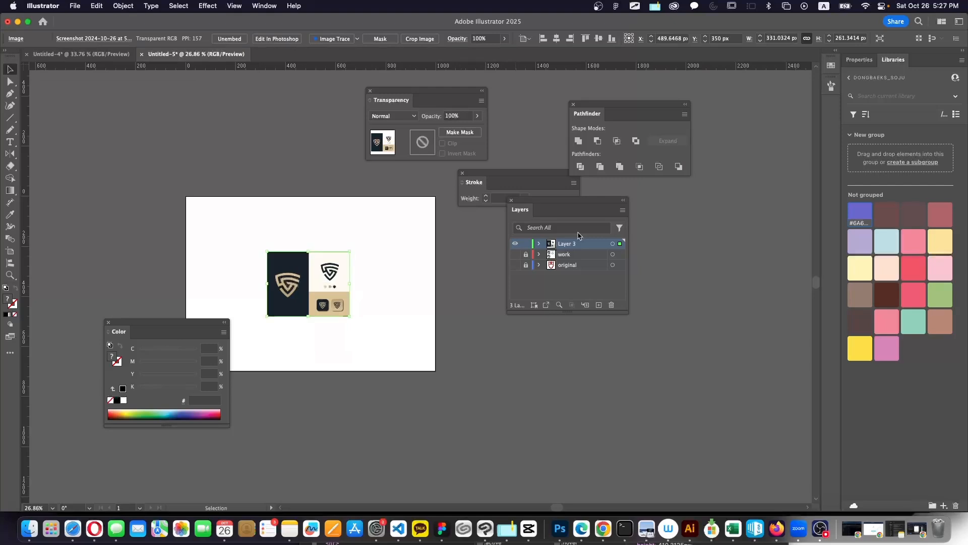
Rename the layer holding the placed image as logo-original and lock it
double_click(573, 244)
text(ORal)
key(Return)
click(525, 245)
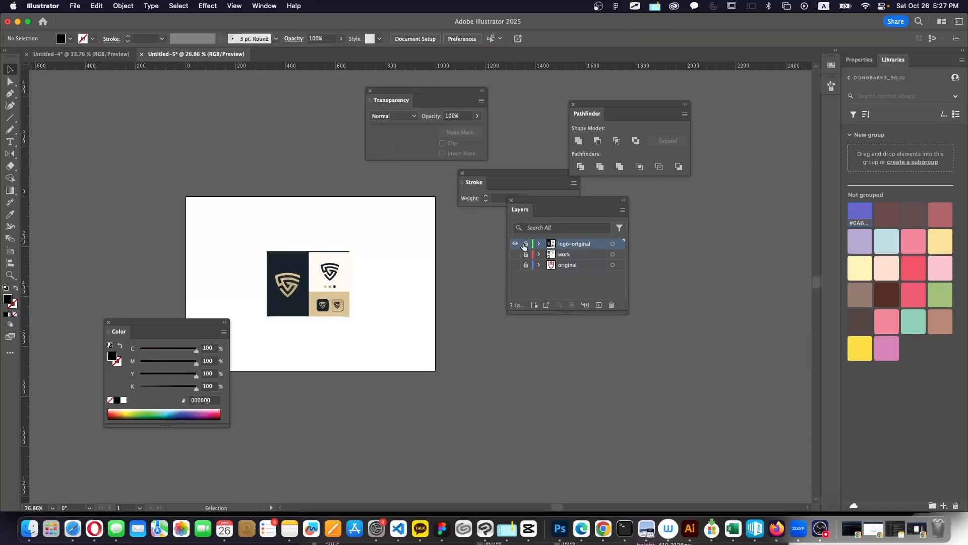
Create a new layer above logo-original and name it work
click(598, 305)
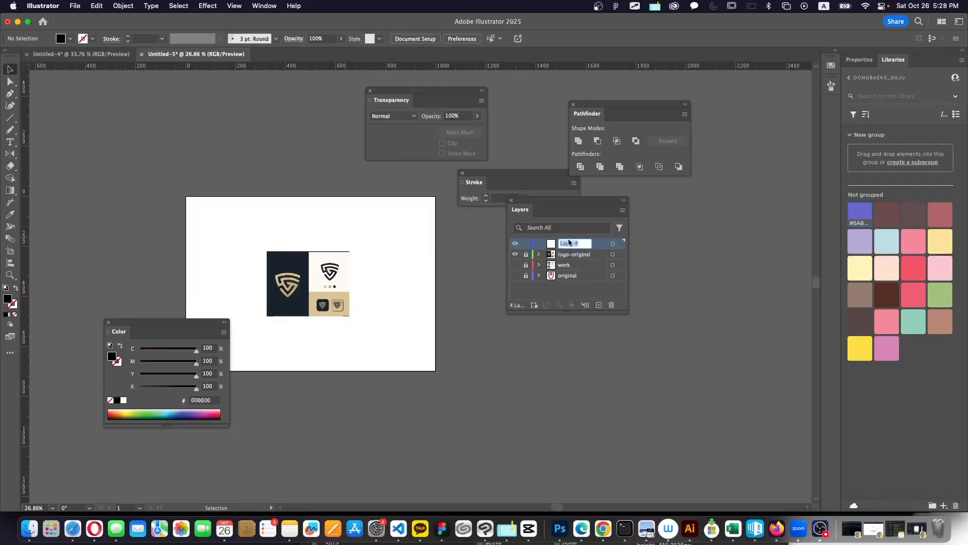
double_click(571, 243)
text(work)
key(Return)
Draw a black square of about 128 px with the Rectangle tool and place it beside the logo image on the artboard
scroll(271, 299, up, 3)
scroll(271, 301, up, 1)
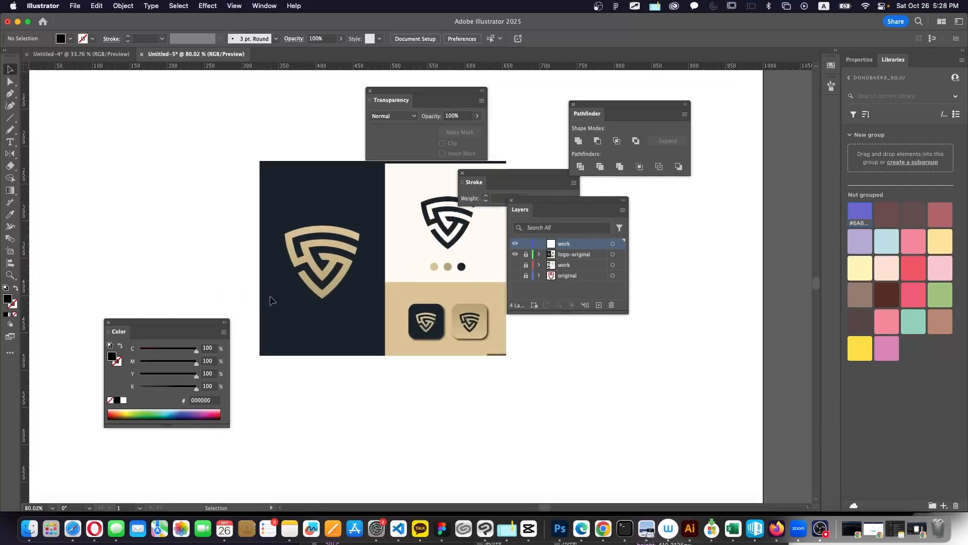
scroll(271, 301, down, 2)
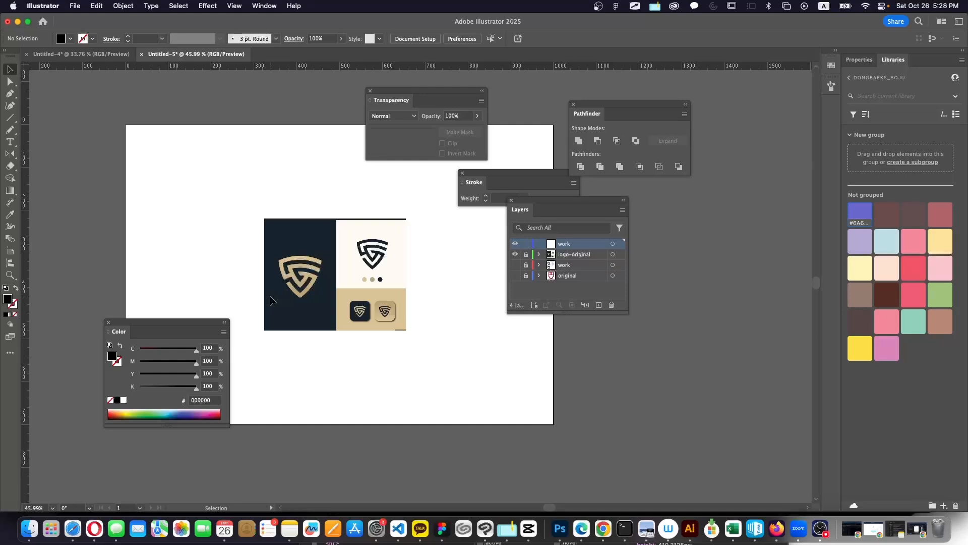
scroll(270, 300, up, 2)
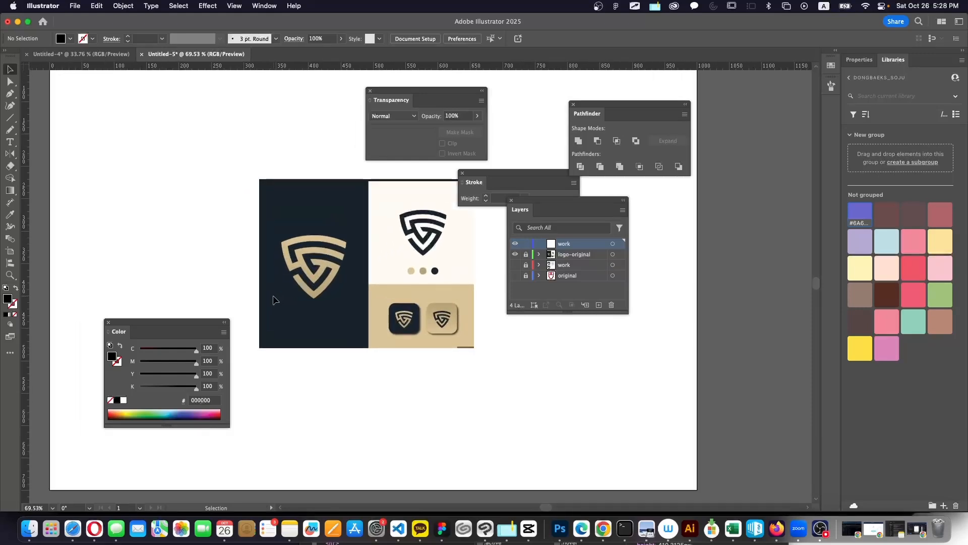
click(11, 118)
drag(12, 118, 55, 120)
mouse_move(277, 214)
mouse_down()
mouse_move(367, 305)
mouse_move(359, 296)
mouse_up()
key(v)
drag(351, 251, 245, 242)
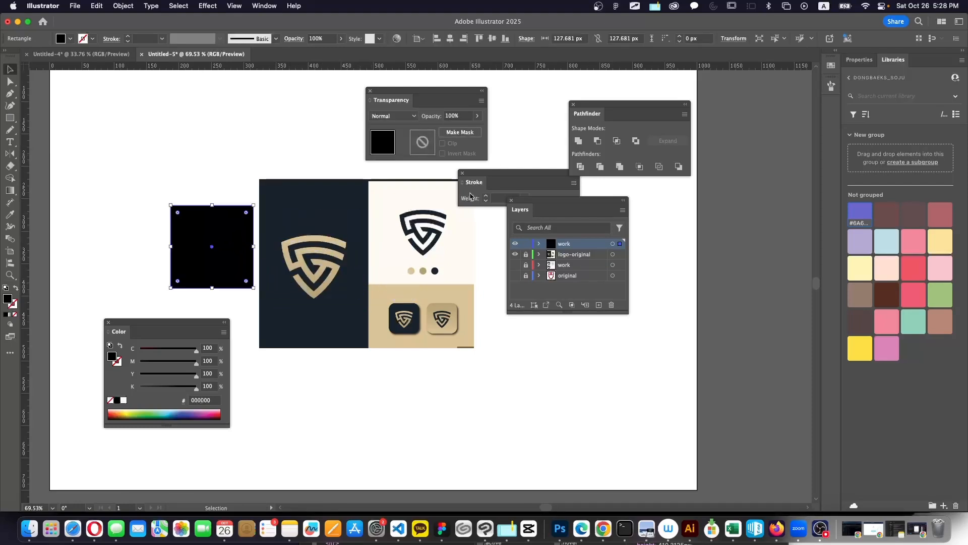
Average the square's two upper anchor points on both axes to turn it into a triangle
drag(10, 81, 50, 82)
drag(150, 176, 256, 218)
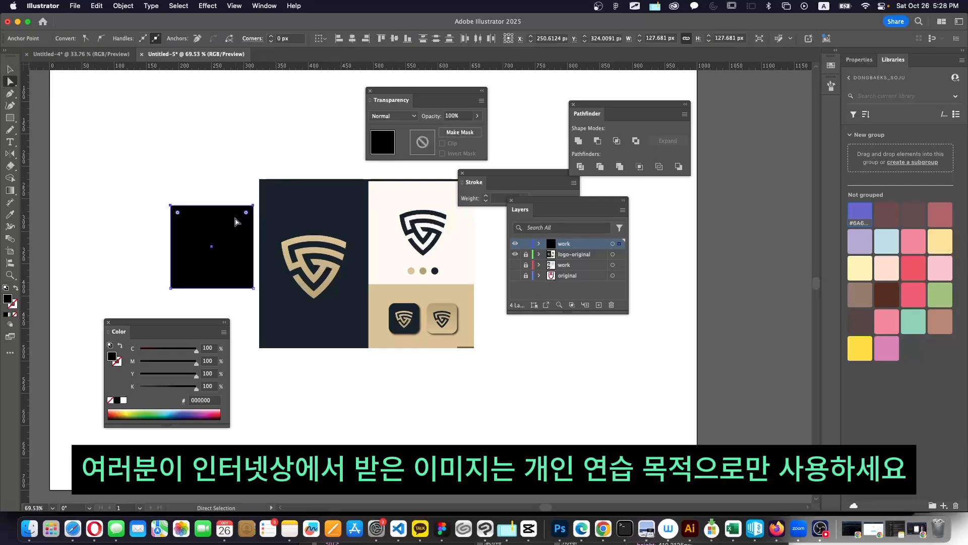
right_click(235, 222)
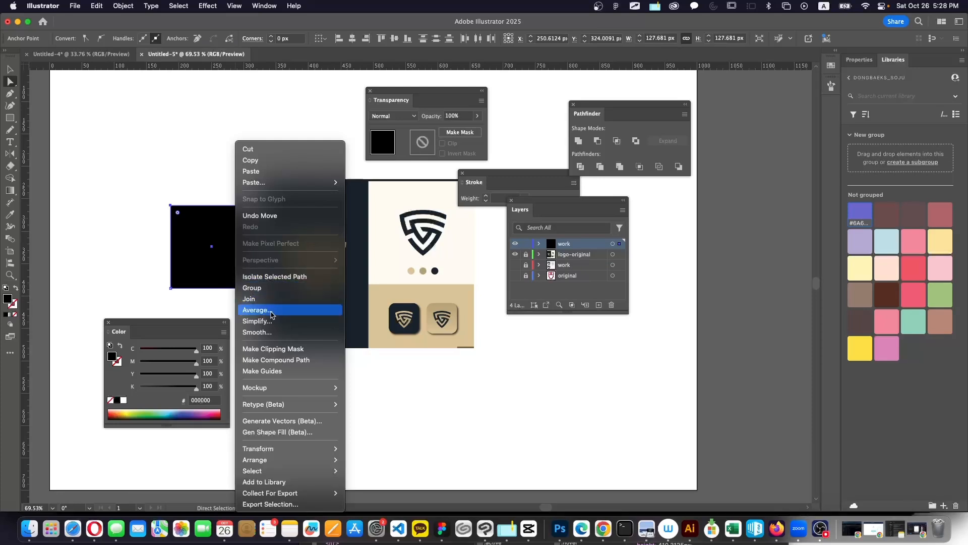
click(271, 310)
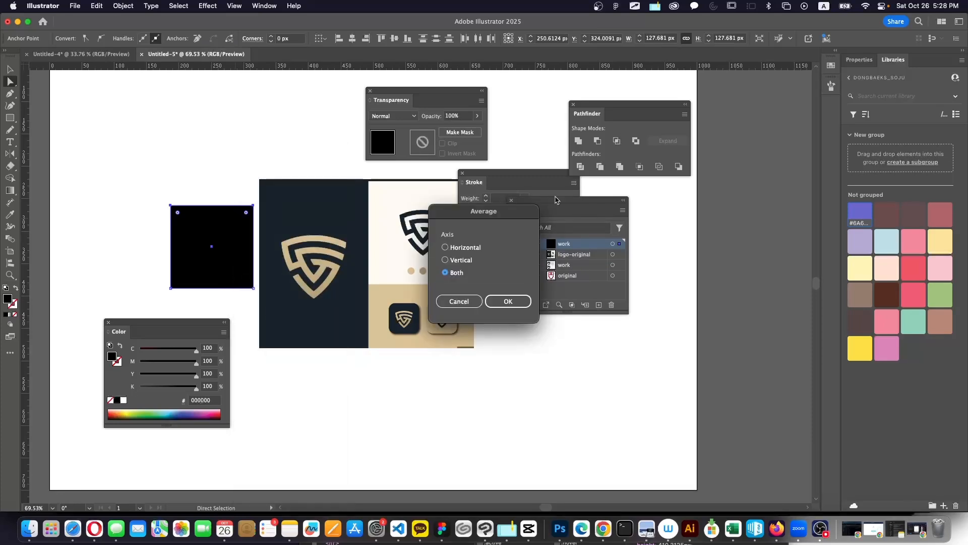
click(465, 247)
click(455, 272)
click(514, 301)
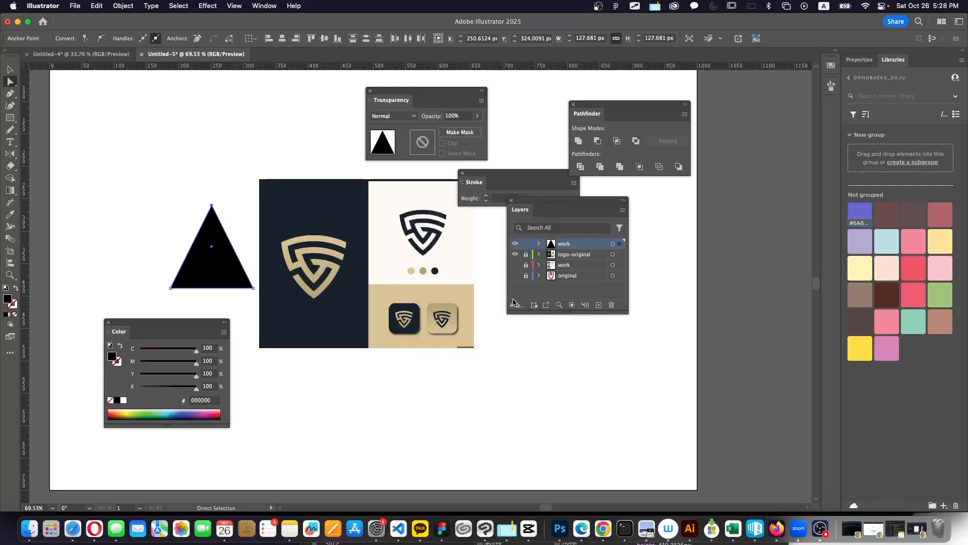
Rotate the triangle 180 degrees so that it points downward
key(v)
click(244, 229)
click(222, 260)
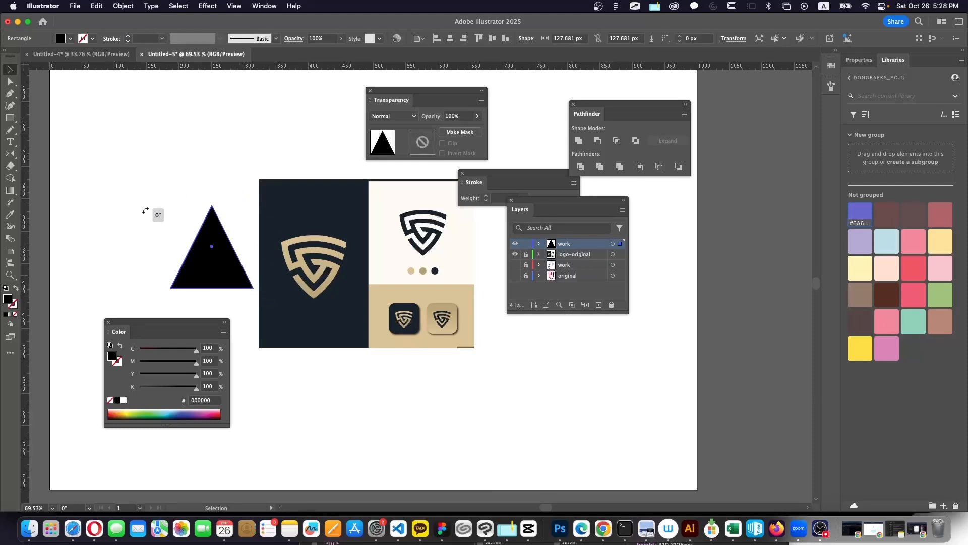
drag(147, 212, 231, 218)
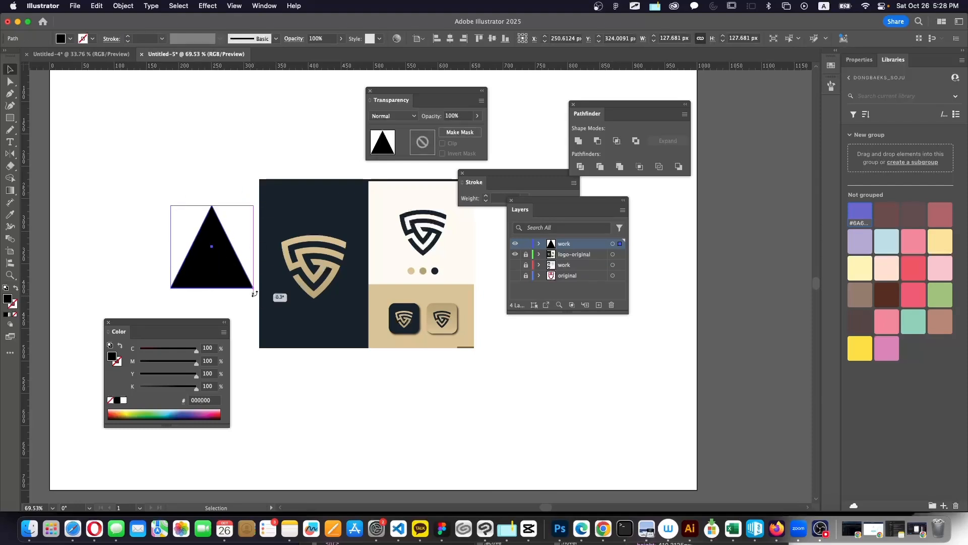
drag(277, 296, 140, 209)
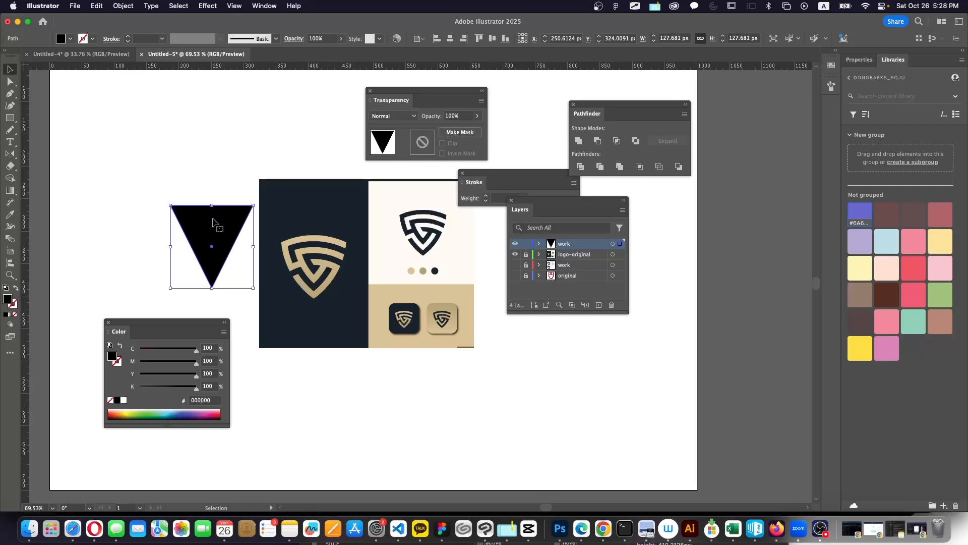
Place the triangle over the large gold logo and give it a pink F4899A fill at 56% opacity
drag(202, 213, 306, 244)
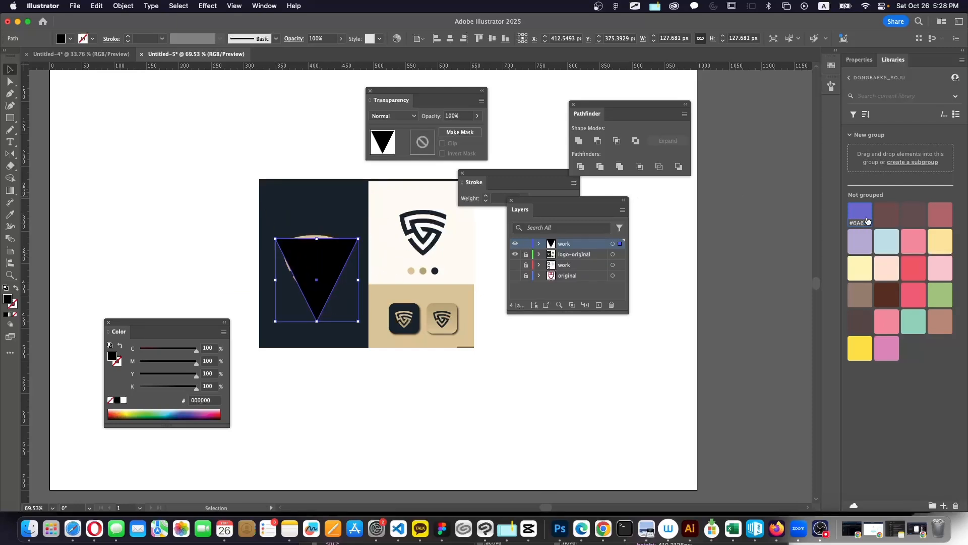
click(911, 244)
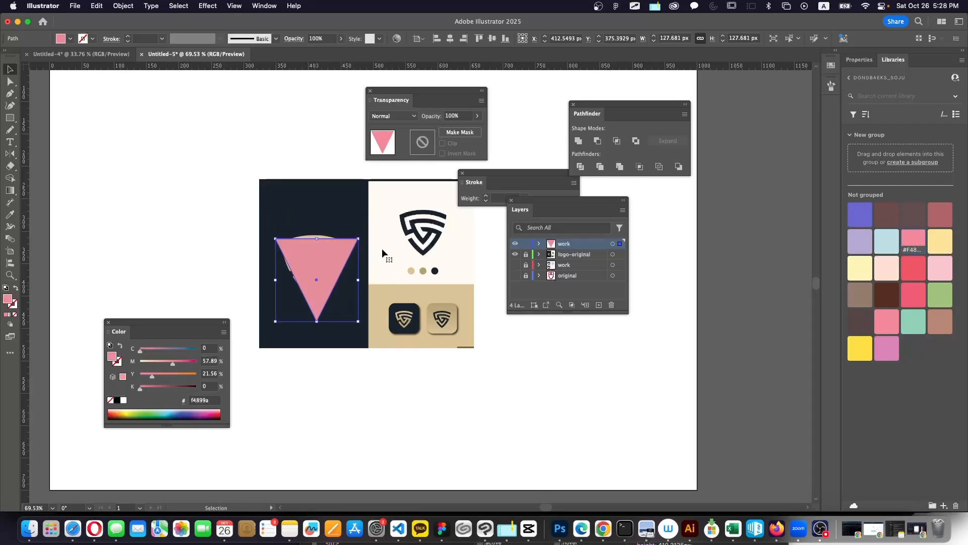
click(476, 116)
drag(464, 129, 459, 129)
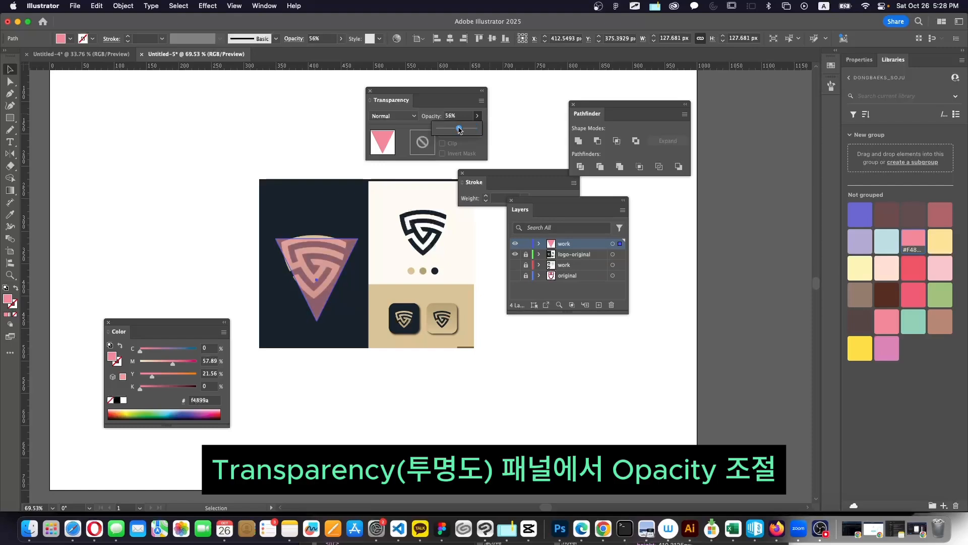
Align the triangle's upper corners with the logo's corners, resizing it to about 101 by 109 px
scroll(349, 238, up, 5)
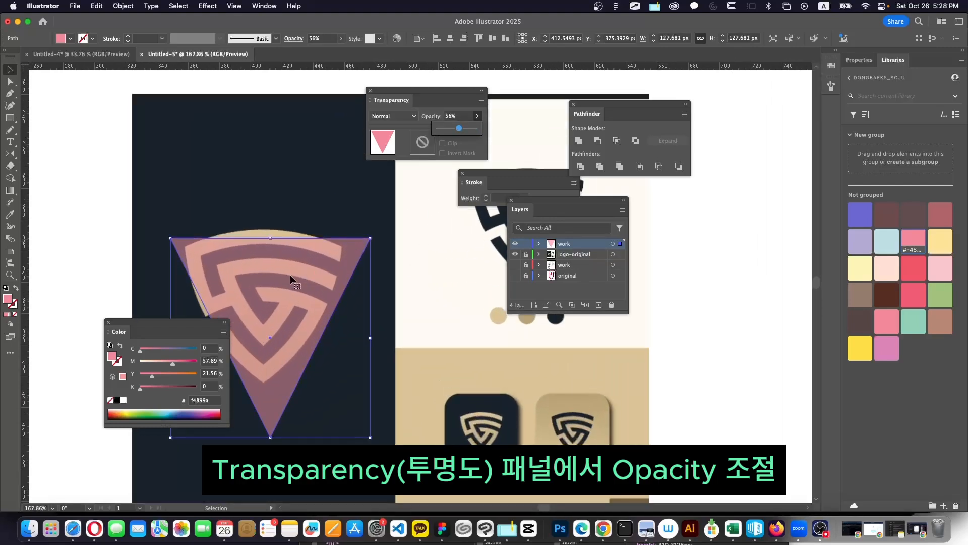
mouse_move(290, 274)
mouse_down()
mouse_move(318, 280)
mouse_move(304, 282)
mouse_up()
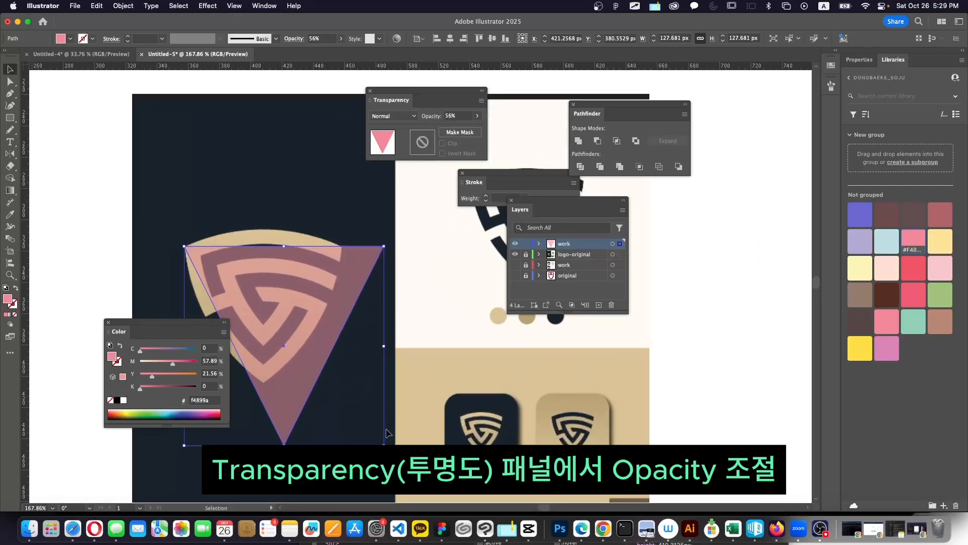
drag(384, 445, 343, 417)
scroll(343, 418, left, 3)
scroll(343, 418, down, 1)
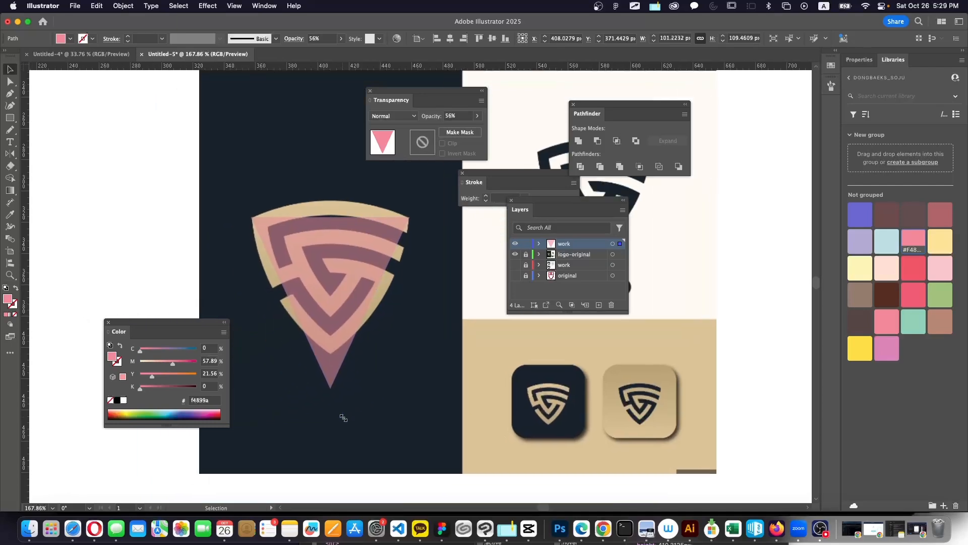
Move the triangle's bottom anchor point up to the logo's tip, making the shape about 88 px high
key(a)
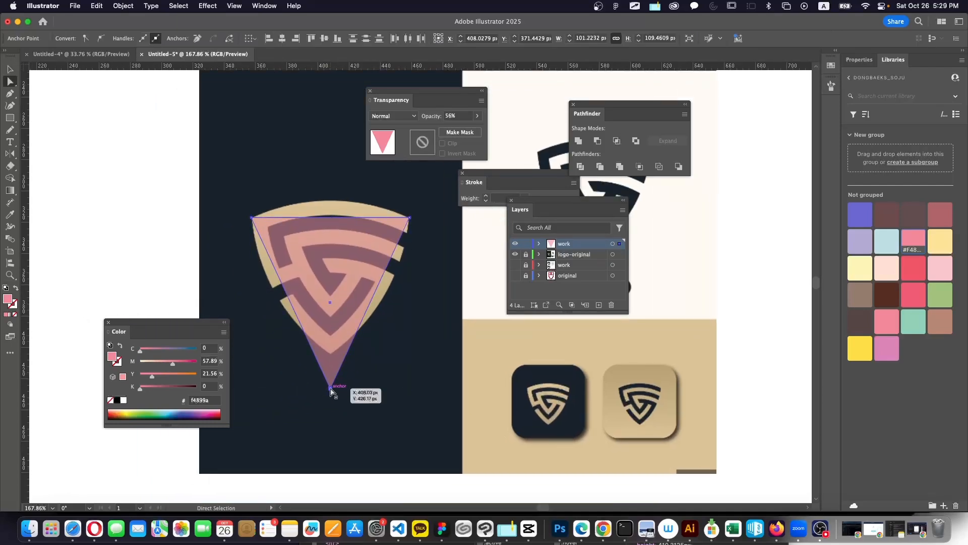
drag(330, 388, 332, 356)
click(366, 397)
key(v)
click(354, 261)
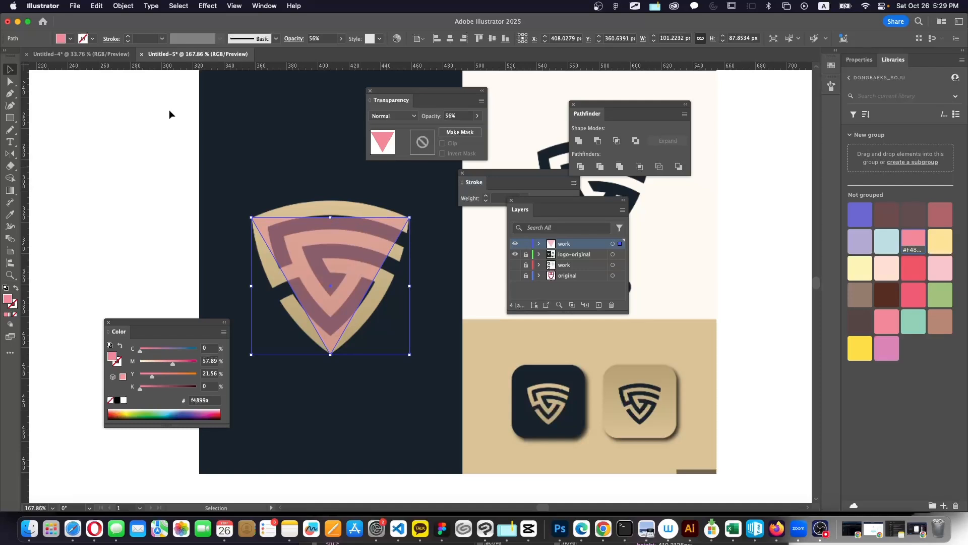
Bend the triangle's three straight sides outward with the Pen tool to match the curved outline of the shield logo
click(10, 95)
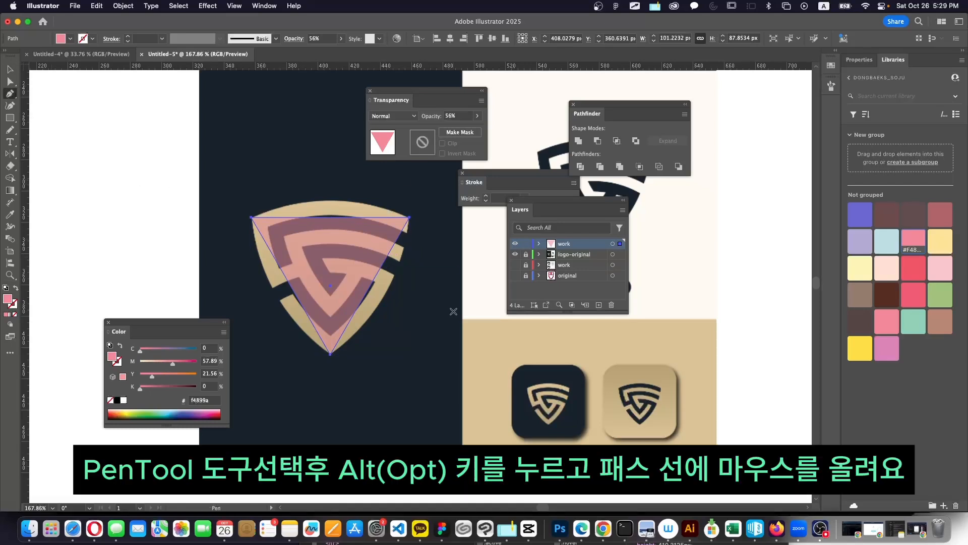
key(alt)
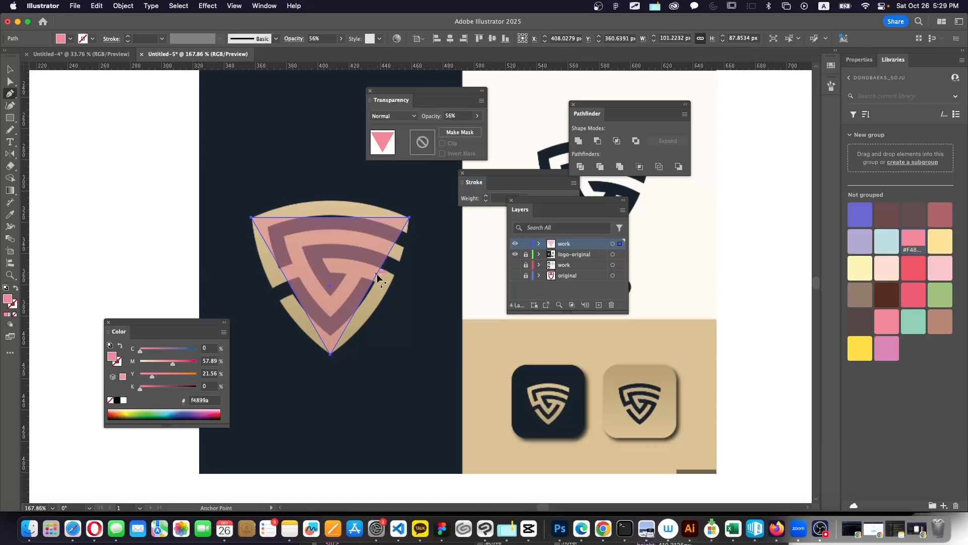
drag(378, 275, 394, 294)
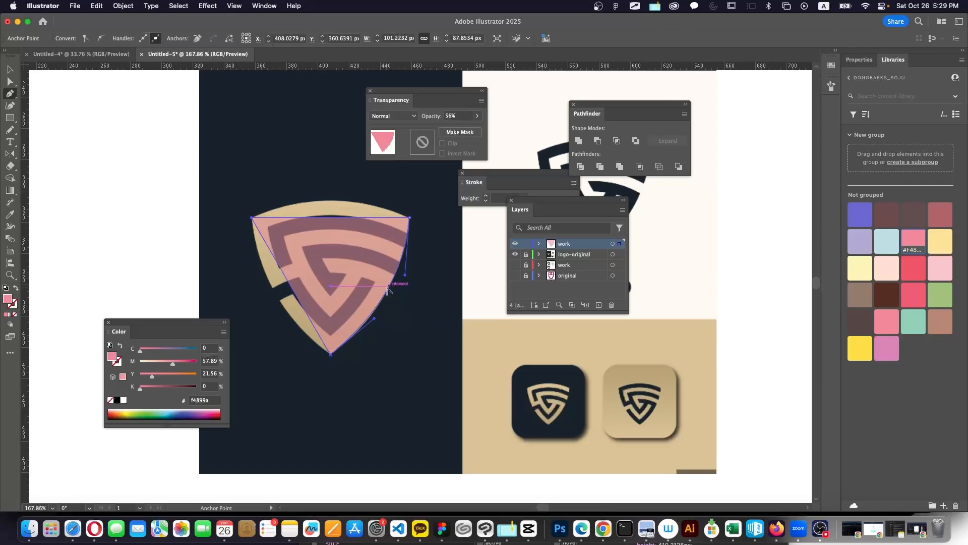
drag(286, 289, 275, 296)
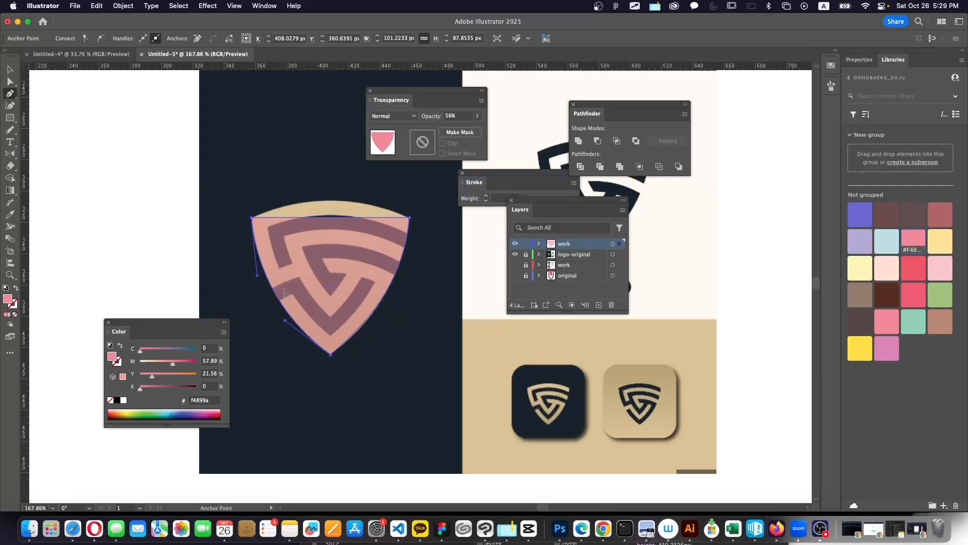
drag(325, 217, 325, 199)
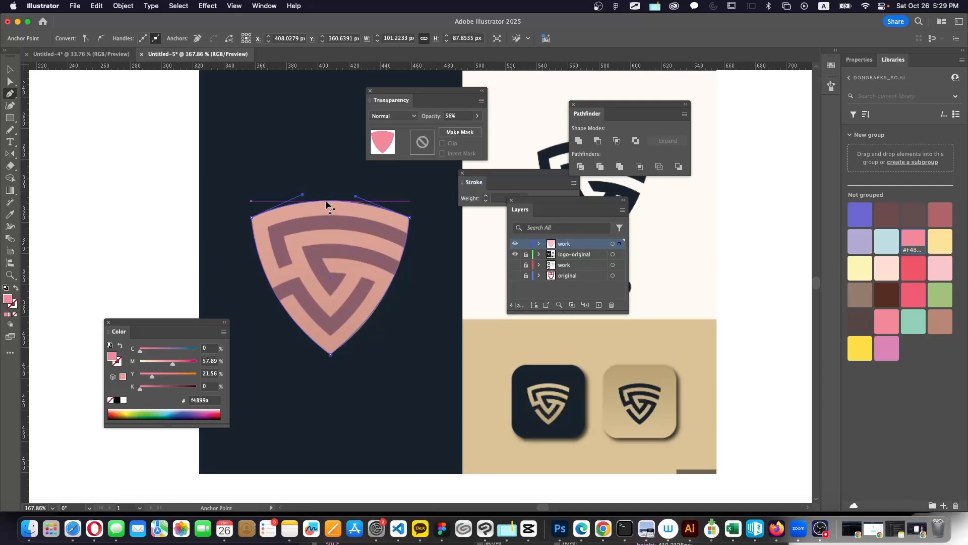
key(v)
click(418, 282)
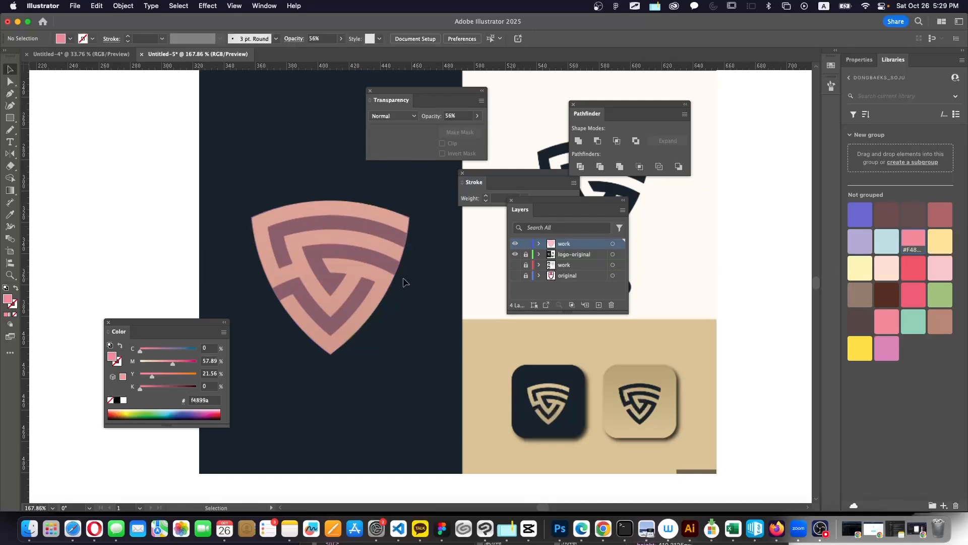
click(369, 278)
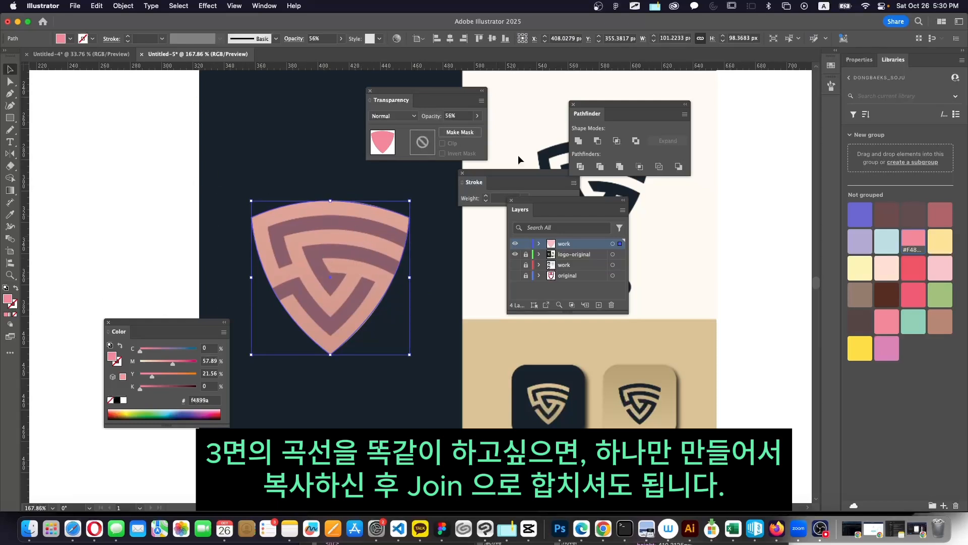
Swap the shield's fill and stroke so it has a pink outline and no fill
click(16, 287)
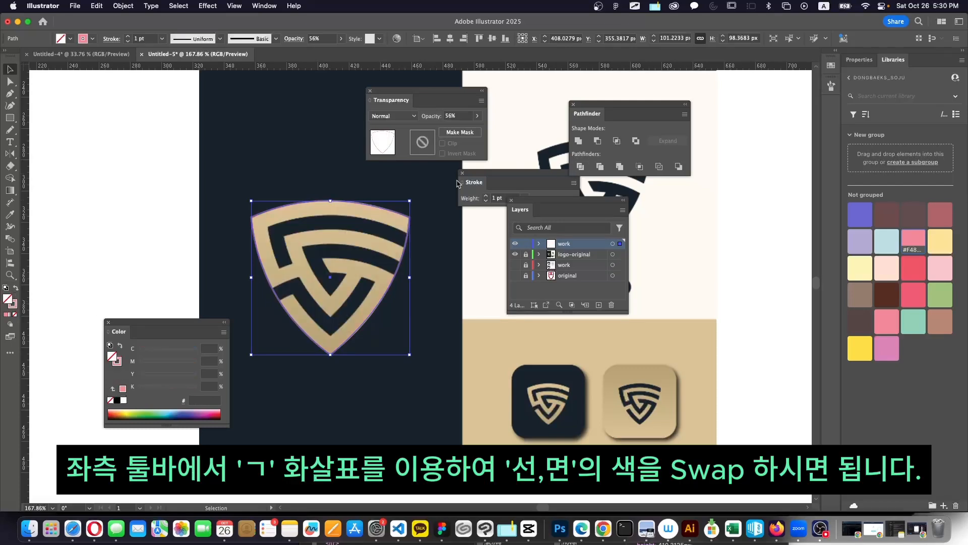
drag(129, 323, 457, 232)
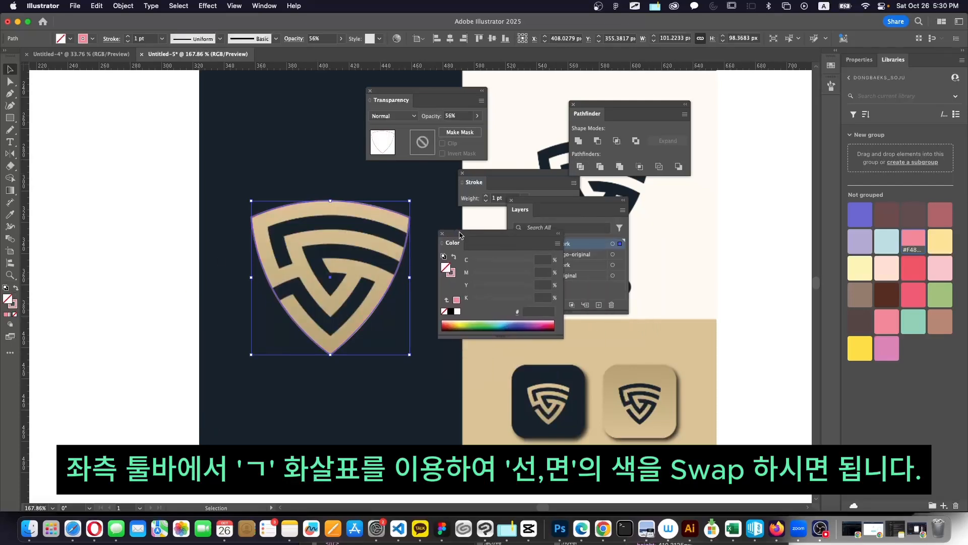
click(444, 271)
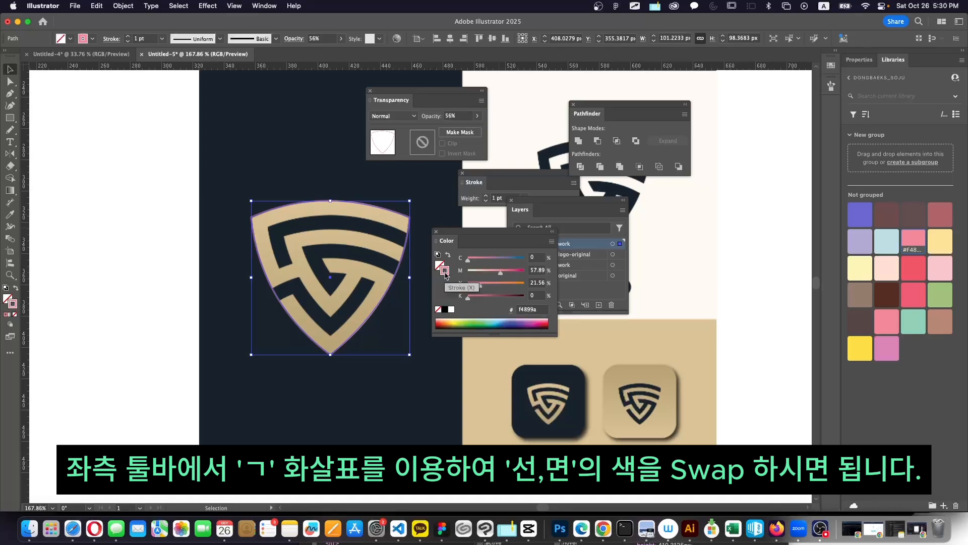
click(474, 184)
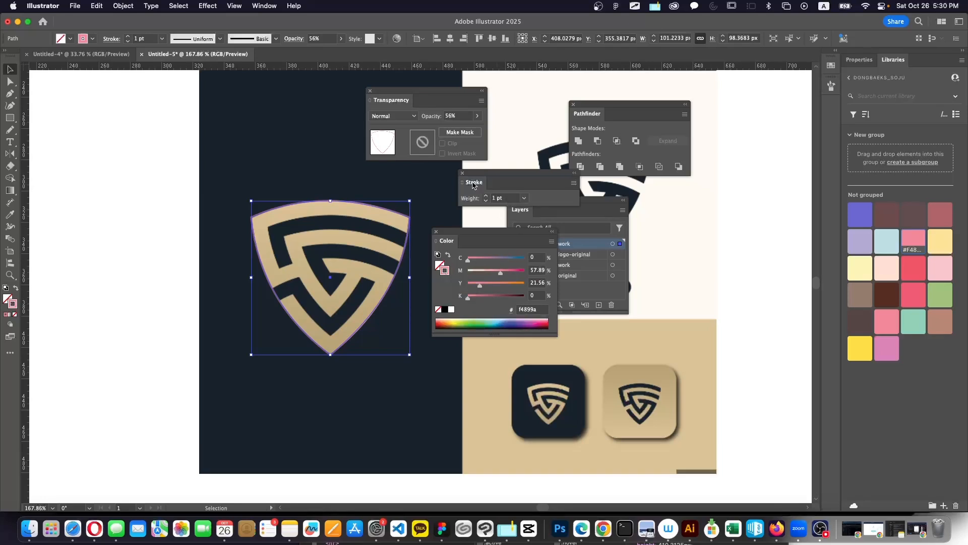
Increase the shield outline's stroke weight to 11 pt
click(487, 197)
click(486, 196)
click(487, 197)
click(487, 197)
click(486, 197)
click(487, 197)
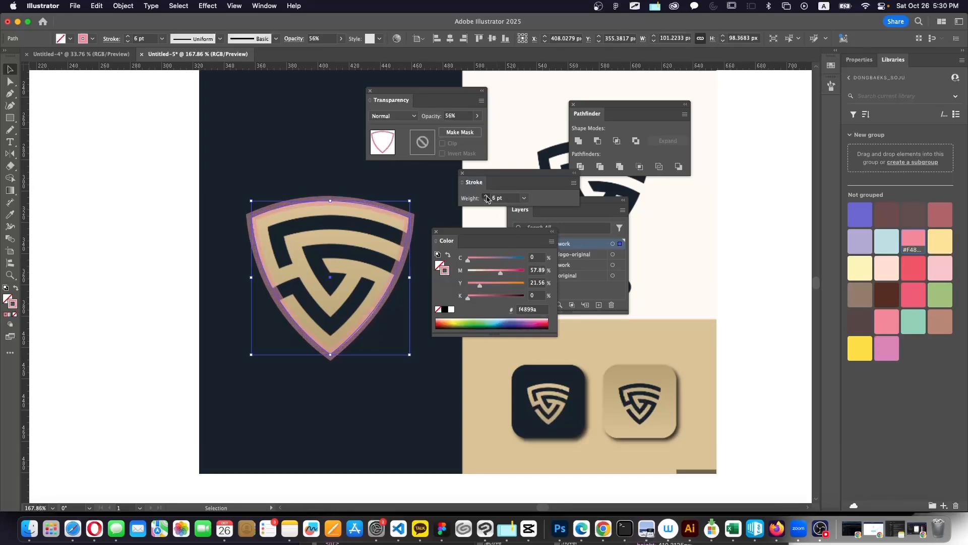
click(487, 197)
click(486, 197)
click(487, 196)
click(486, 196)
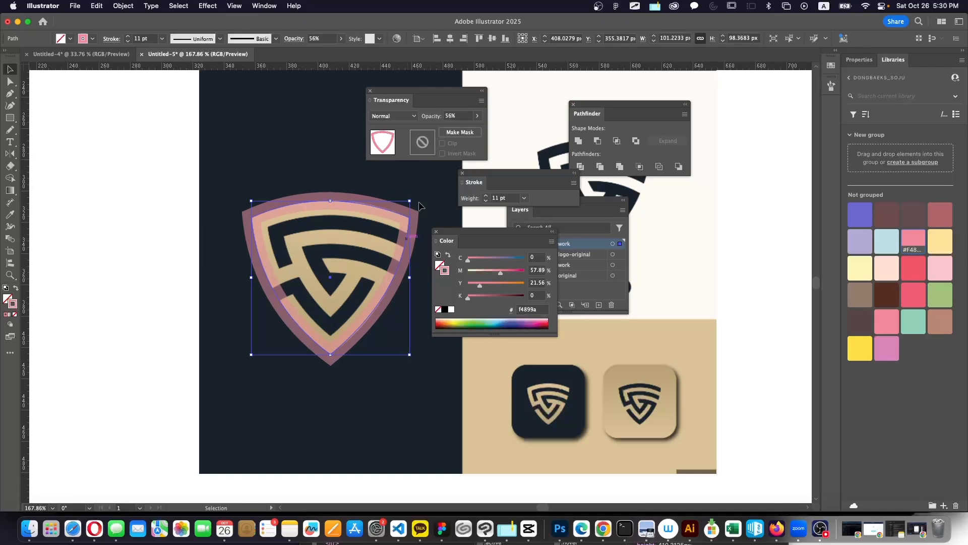
Align the shield's stroke to the inside of its path and set the weight to 9 pt
click(575, 183)
click(595, 189)
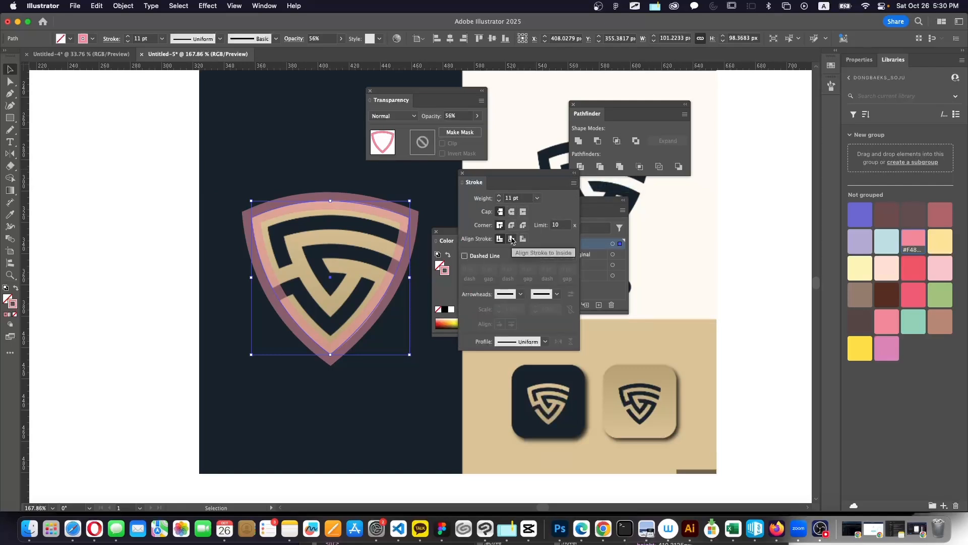
click(511, 239)
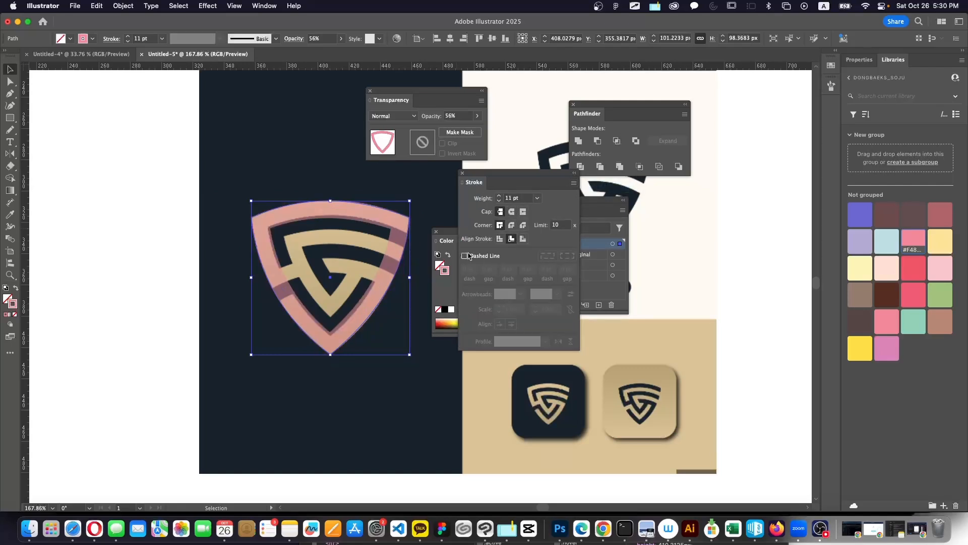
click(499, 201)
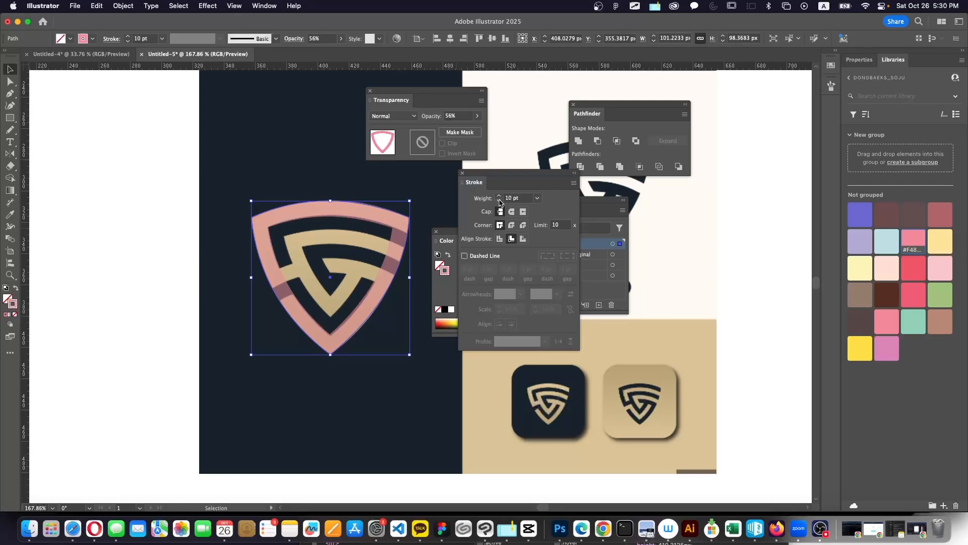
click(499, 201)
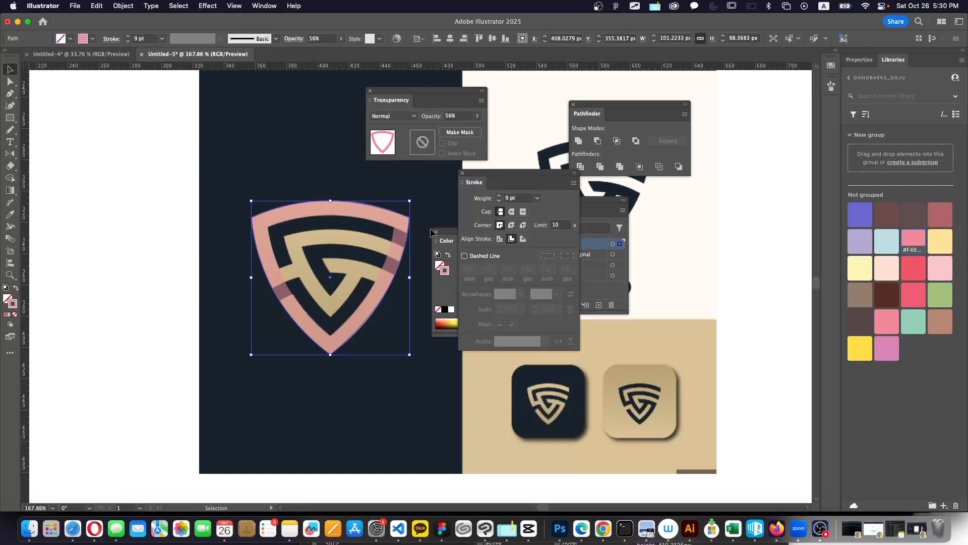
scroll(275, 395, right, 5)
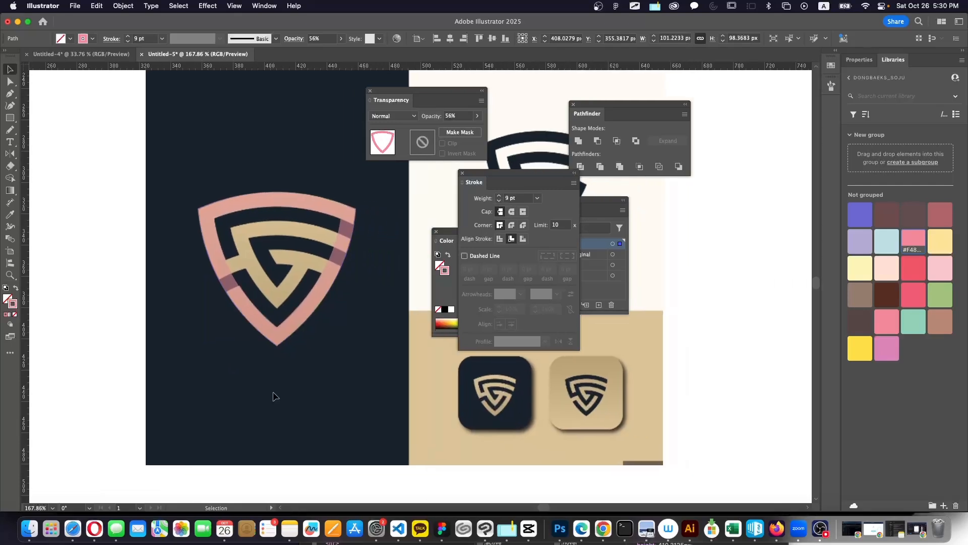
click(138, 302)
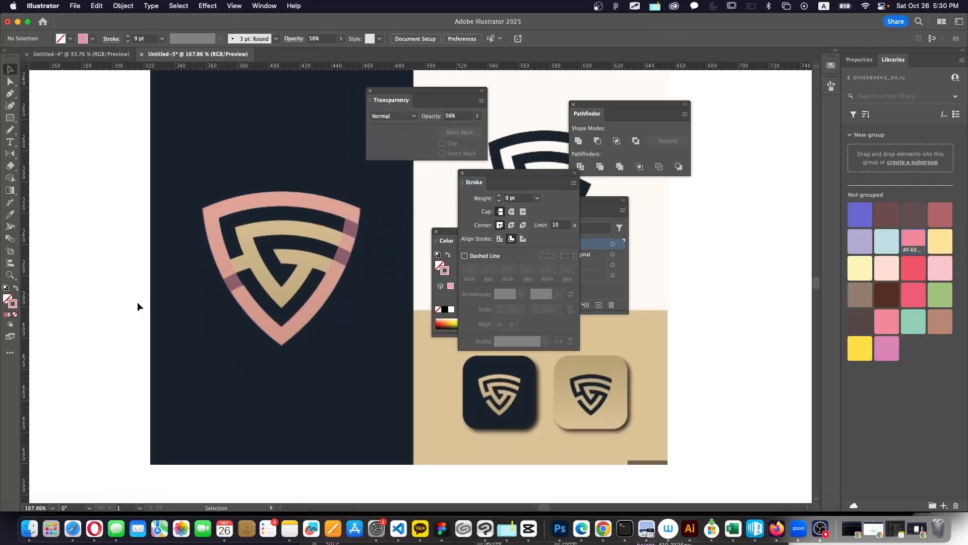
Copy the shield outline and paste the copy directly in front of the original
click(349, 234)
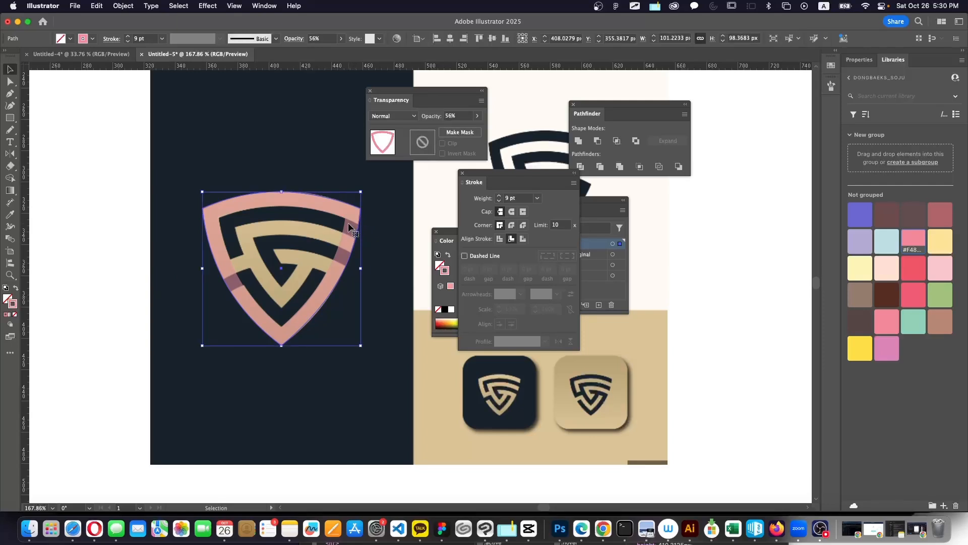
click(96, 6)
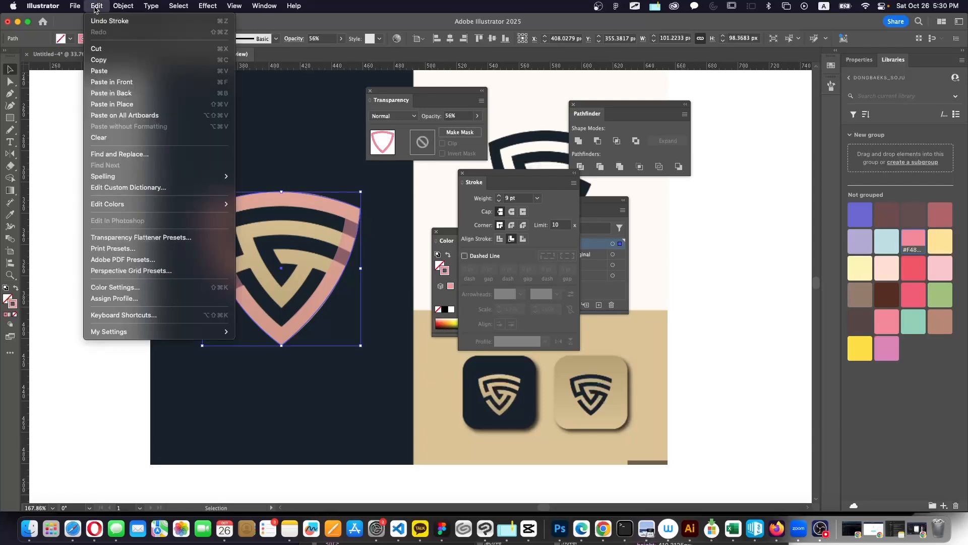
click(113, 61)
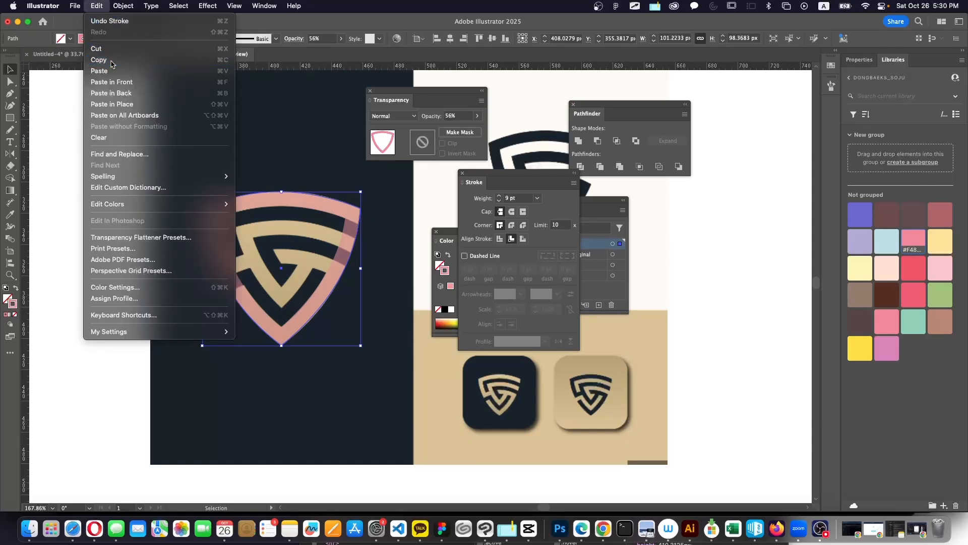
click(97, 7)
click(126, 84)
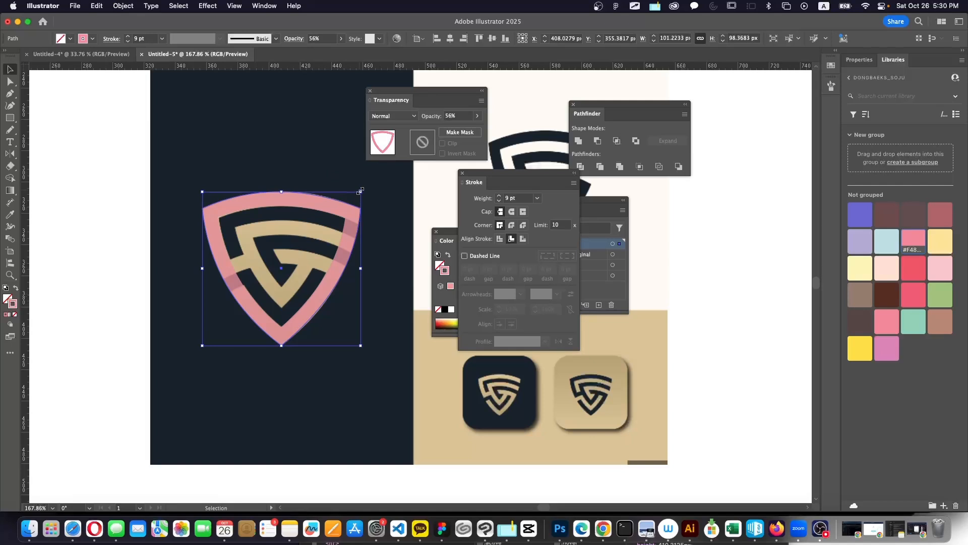
Scale the copied shield to about 59 by 58 px and position it over the logo's inner shield line
drag(360, 190, 325, 227)
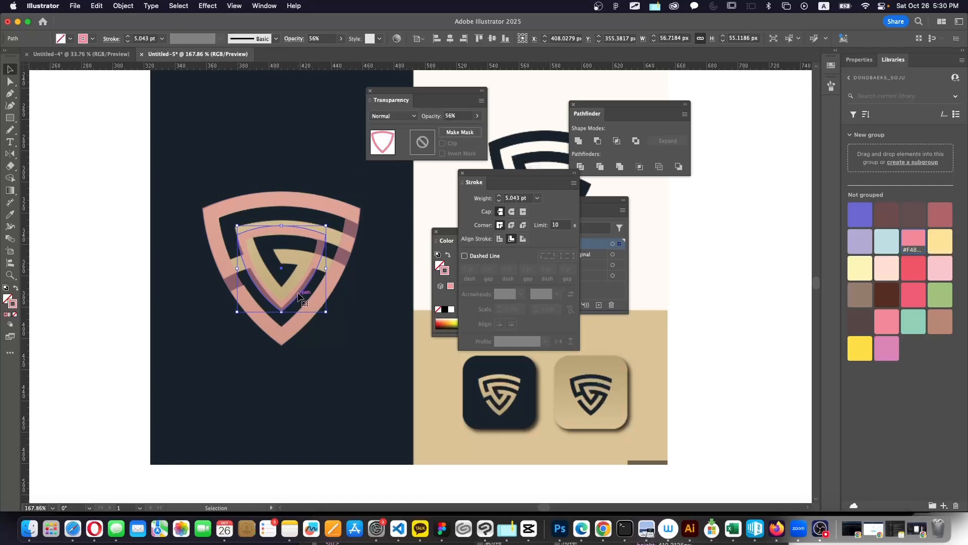
drag(296, 296, 298, 291)
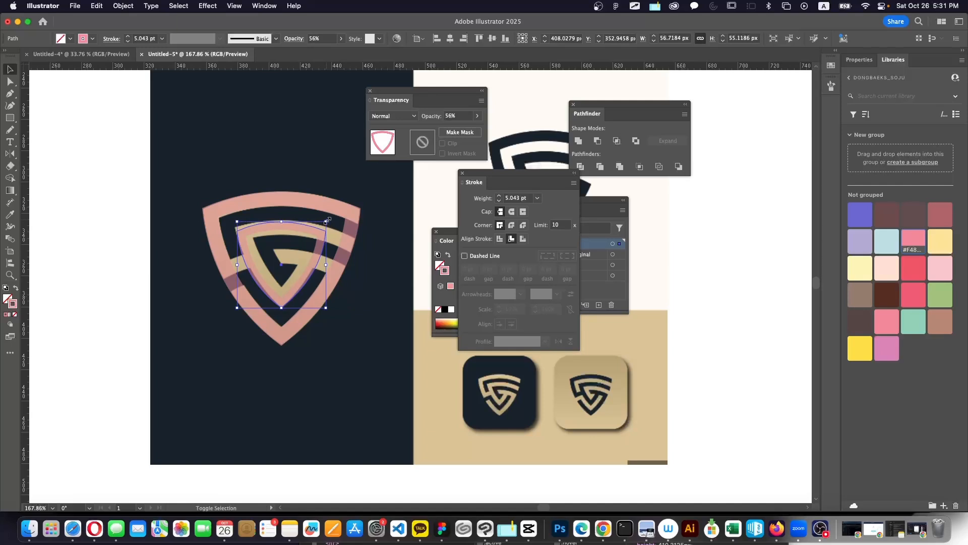
drag(326, 221, 331, 217)
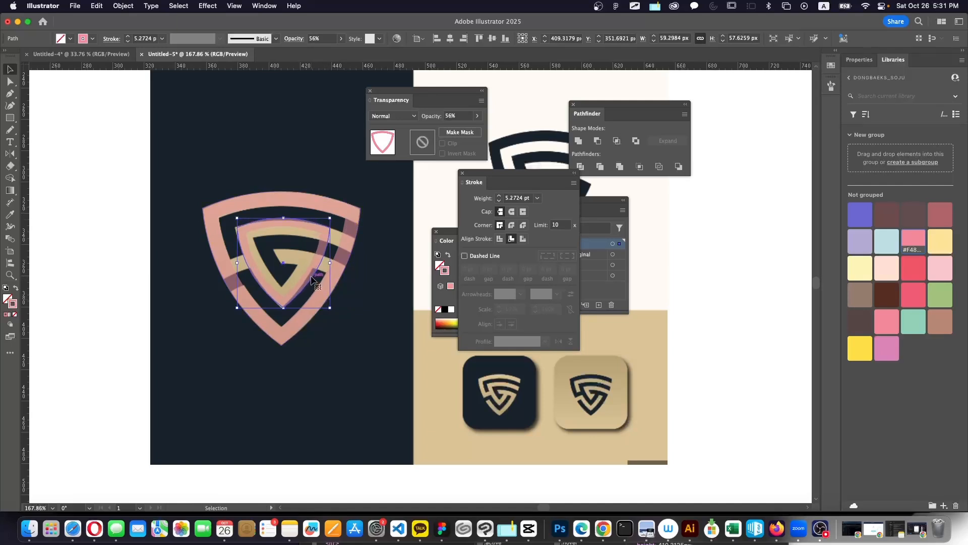
drag(311, 278, 309, 281)
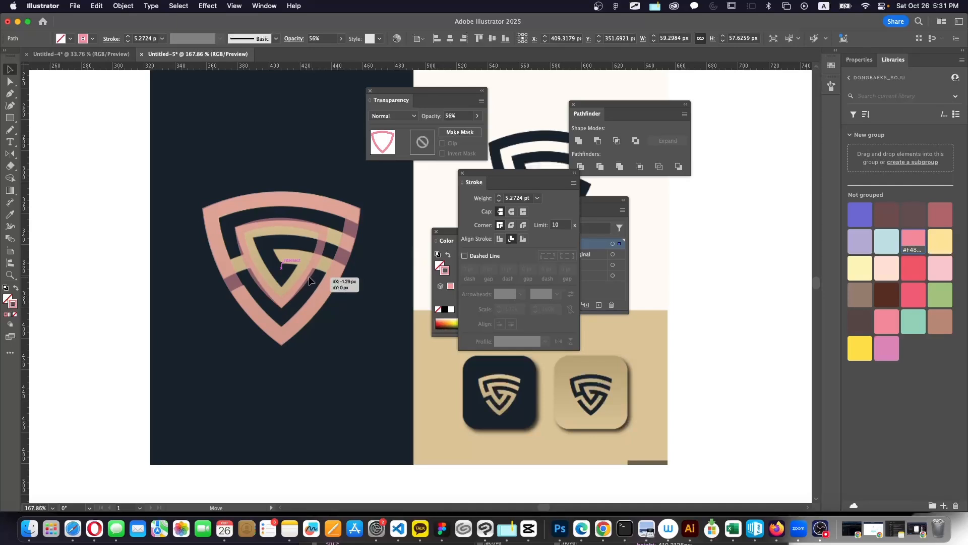
drag(309, 280, 308, 279)
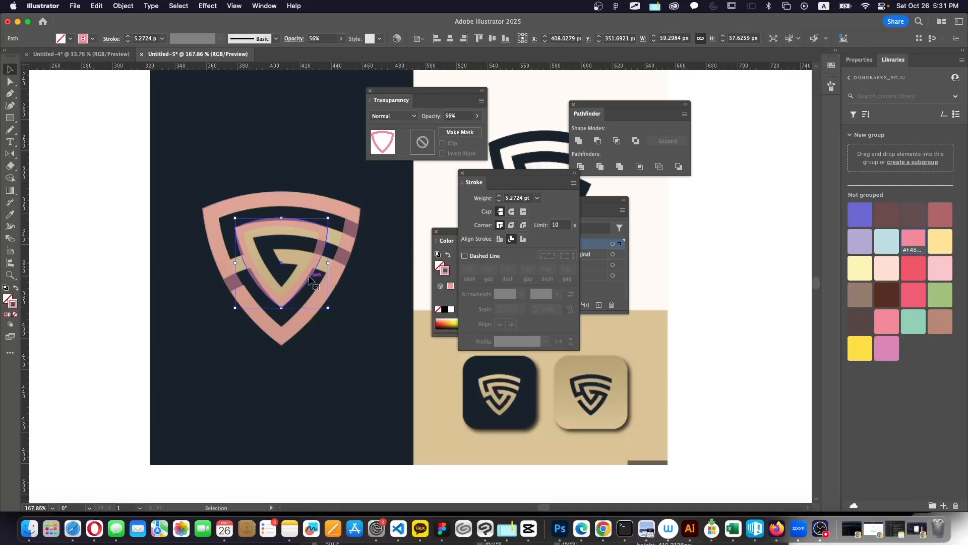
Set the inner shield's stroke weight to 9 pt
click(498, 196)
click(498, 195)
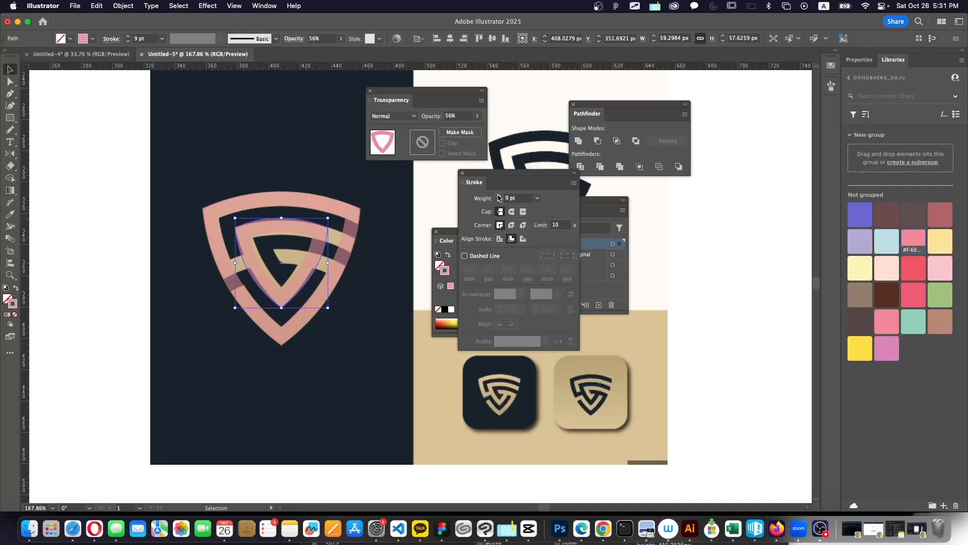
shift+click(318, 232)
click(318, 232)
Flatten the inner shield's three curved sides with the Pen tool to match the logo's inner line
scroll(277, 280, up, 5)
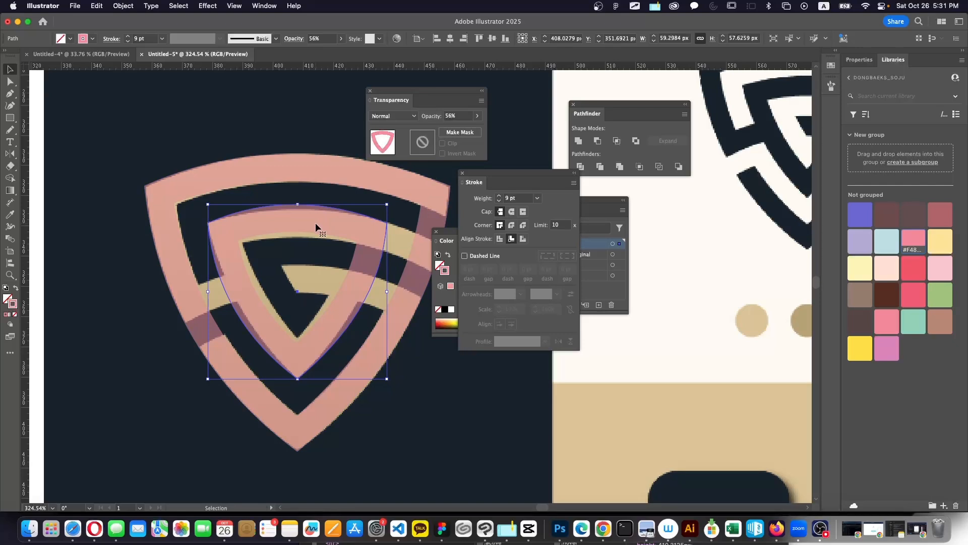
scroll(315, 223, down, 4)
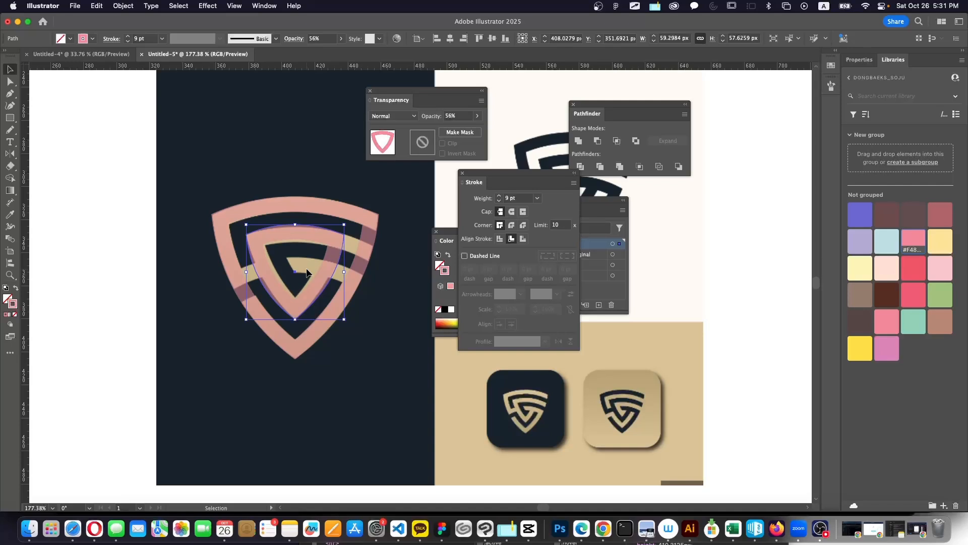
scroll(306, 268, up, 4)
click(10, 94)
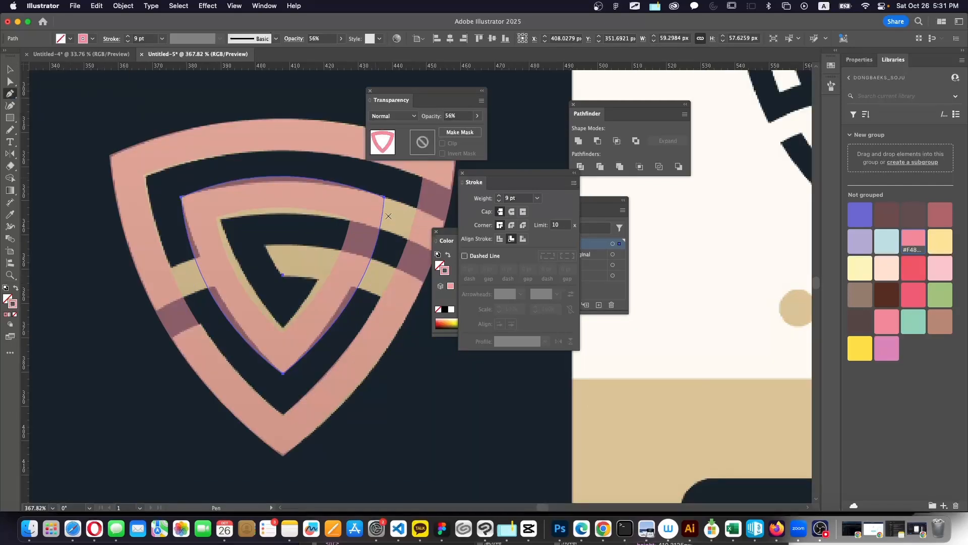
key(alt)
drag(362, 280, 356, 283)
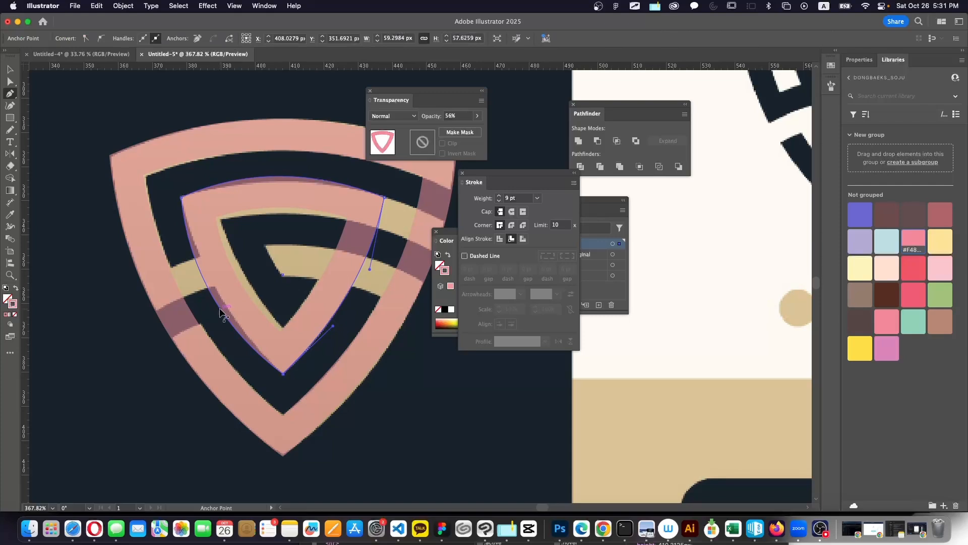
drag(219, 308, 229, 309)
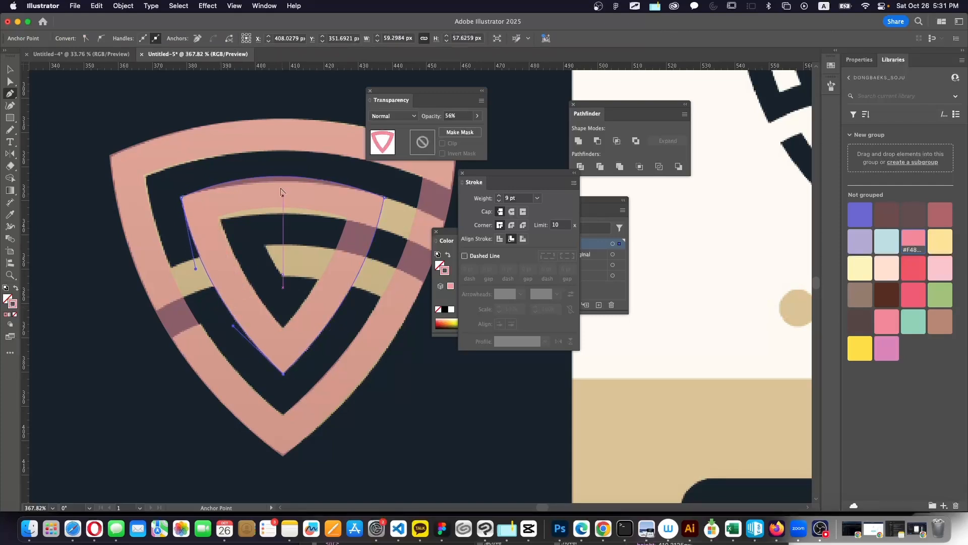
drag(283, 178, 282, 180)
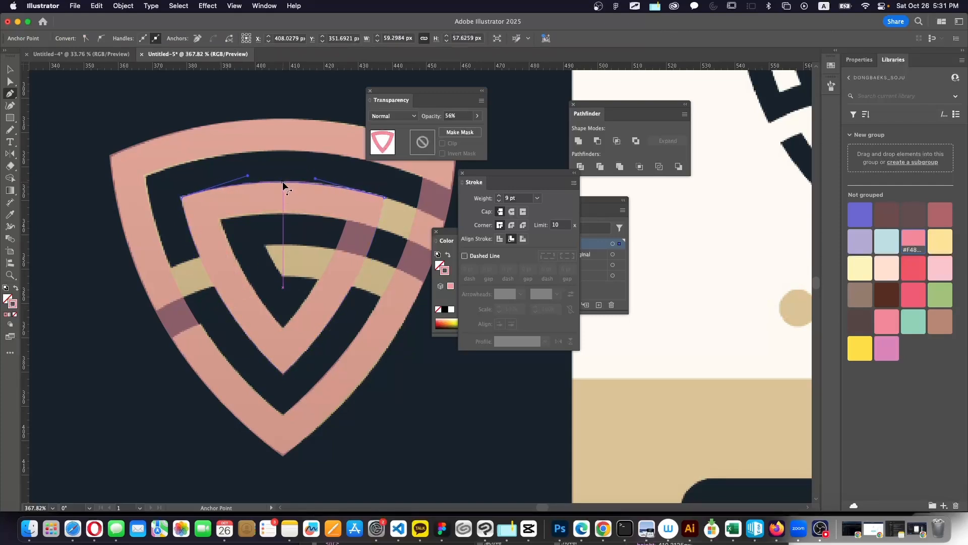
key(v)
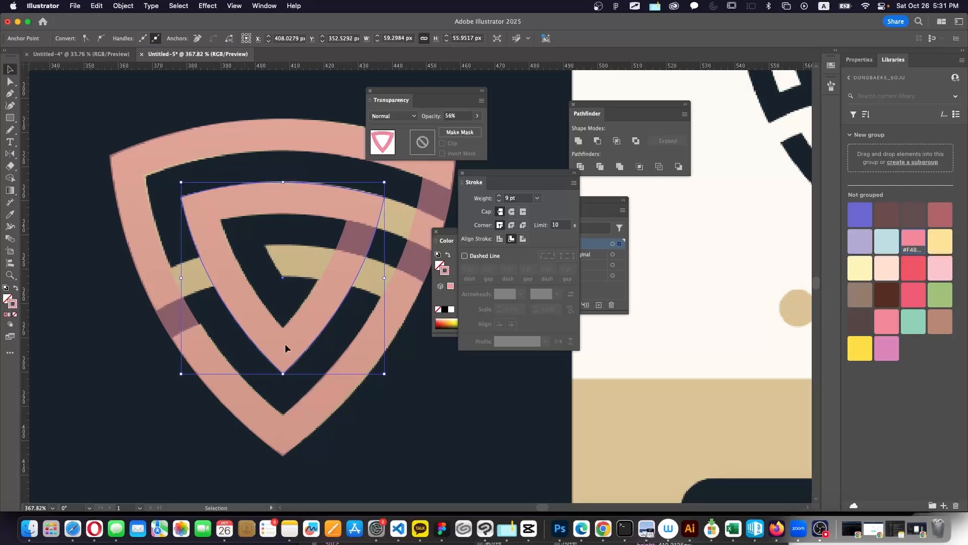
click(418, 423)
scroll(419, 424, down, 5)
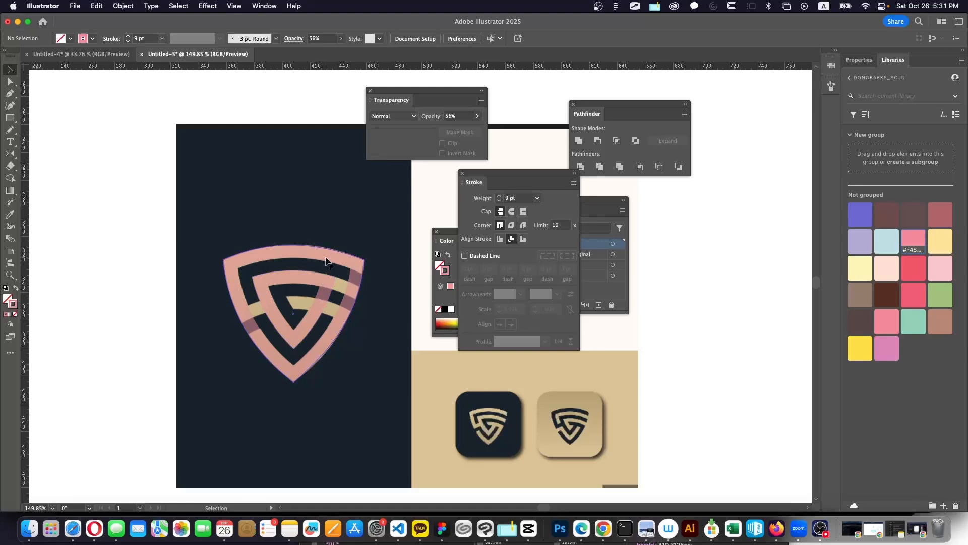
drag(326, 255, 322, 309)
key(super+z)
click(382, 307)
scroll(383, 308, down, 5)
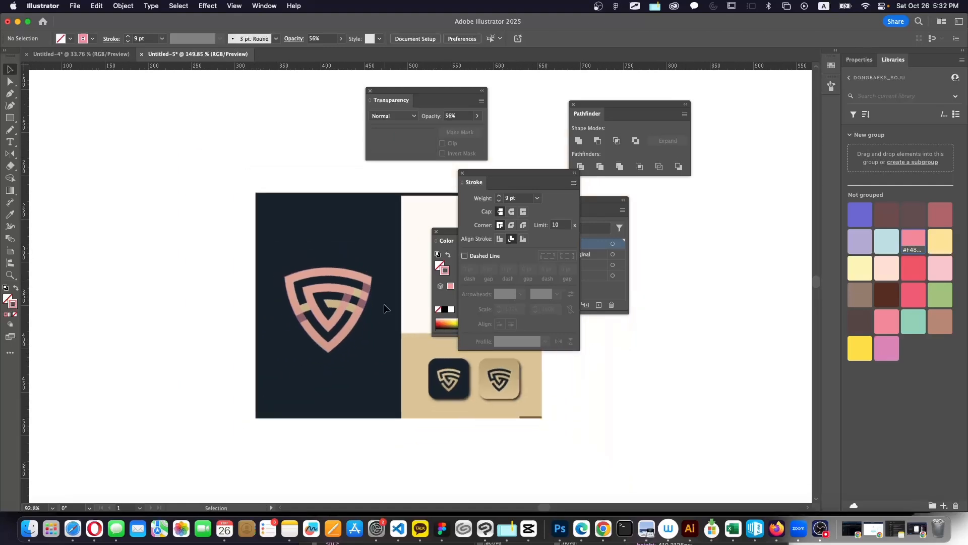
scroll(384, 308, up, 5)
scroll(384, 308, up, 1)
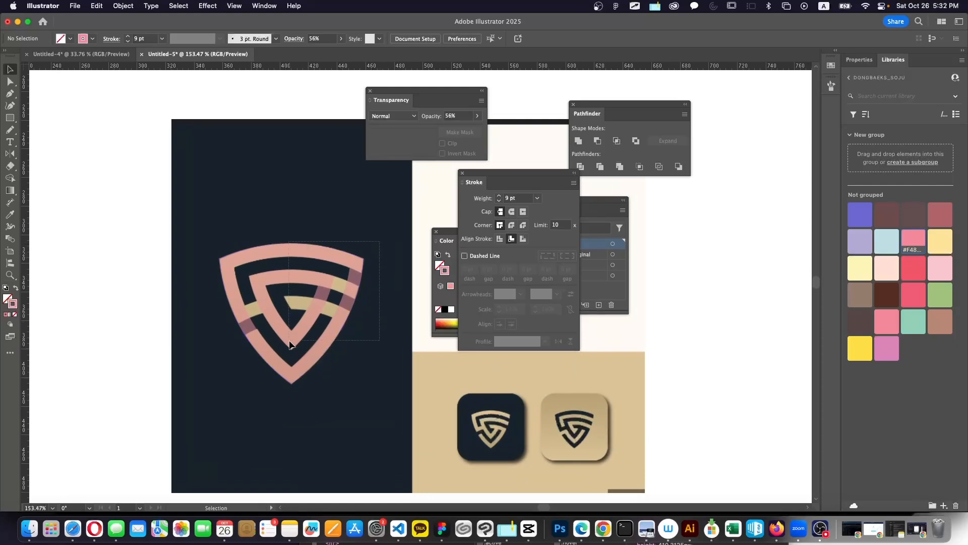
Move both pink shield outlines off the reference logo to the empty upper-left area of the artboard
click(304, 333)
scroll(289, 348, down, 3)
drag(303, 333, 126, 150)
scroll(99, 248, down, 3)
click(99, 209)
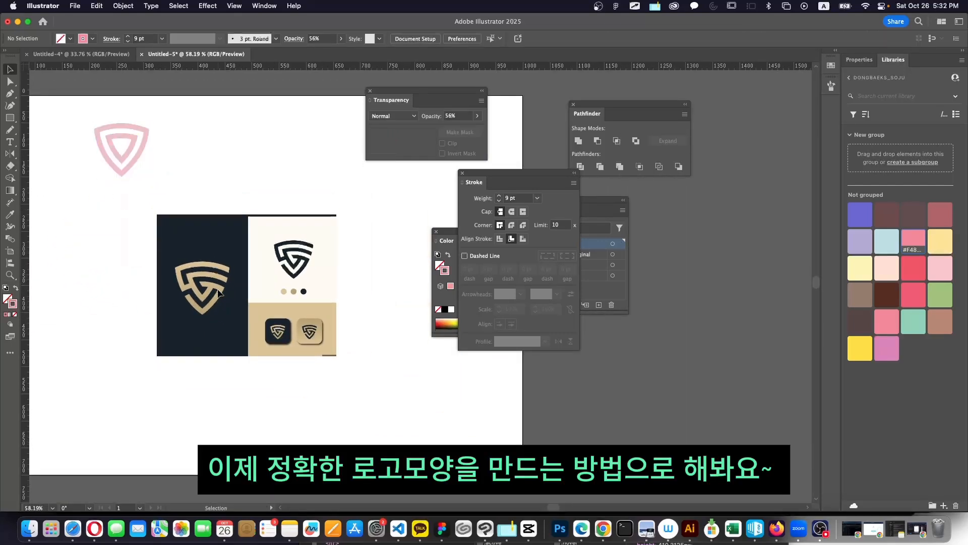
Draw a circle about 303 px in diameter with the Ellipse tool, overlapping the reference logo on the dark background
scroll(217, 291, up, 1)
scroll(217, 289, down, 3)
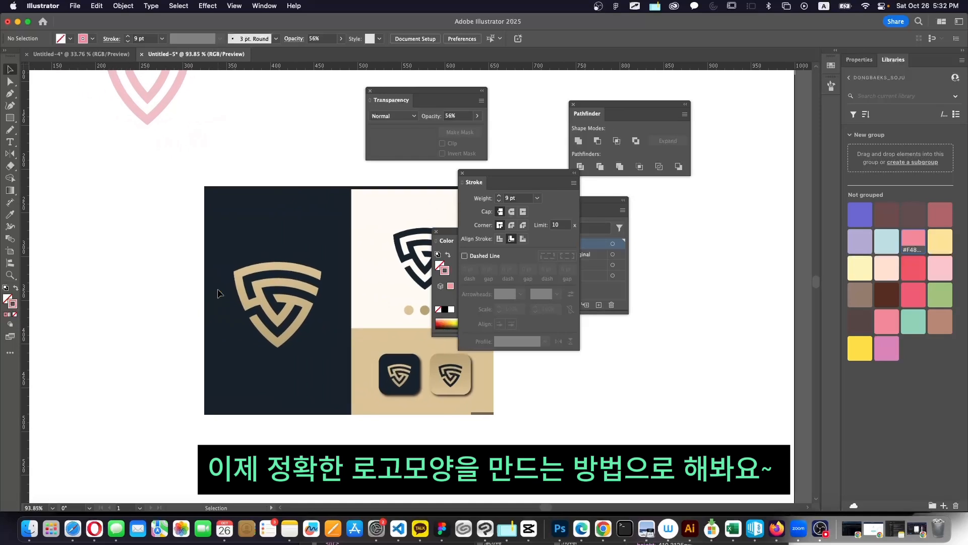
alt+click(11, 118)
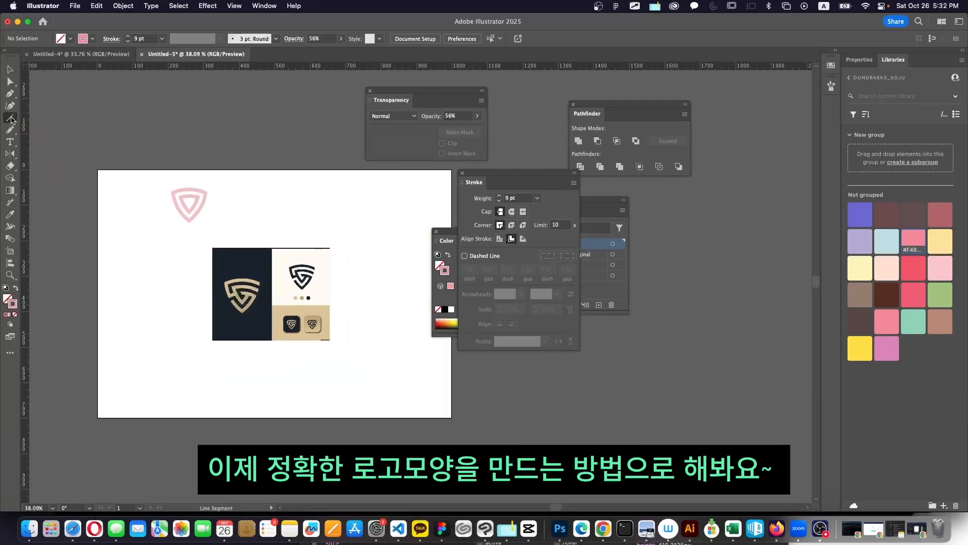
alt+click(11, 118)
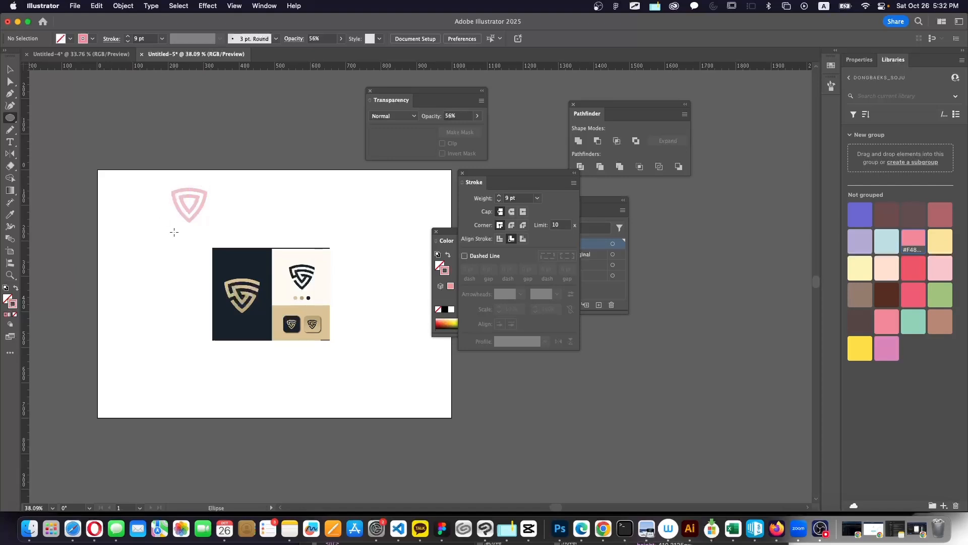
drag(154, 218, 262, 326)
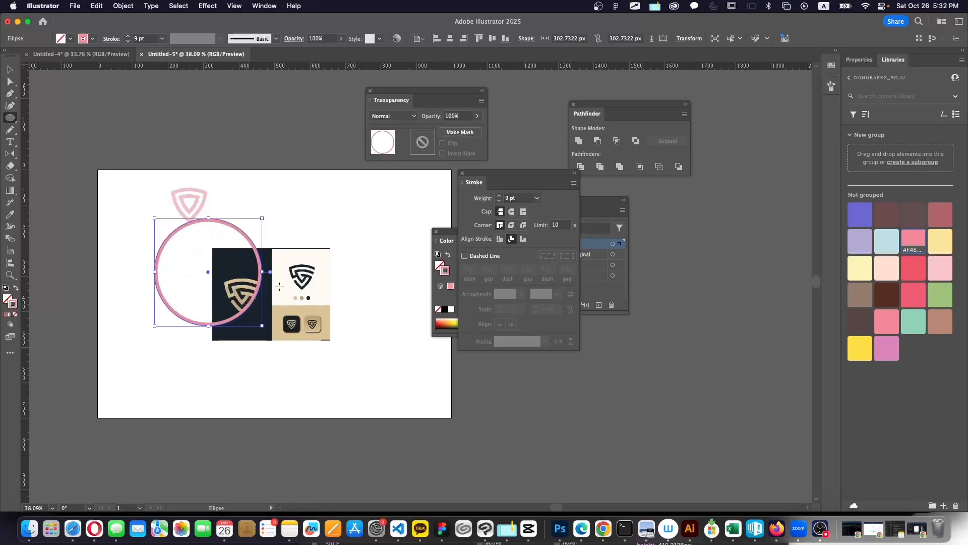
key(v)
scroll(191, 314, up, 5)
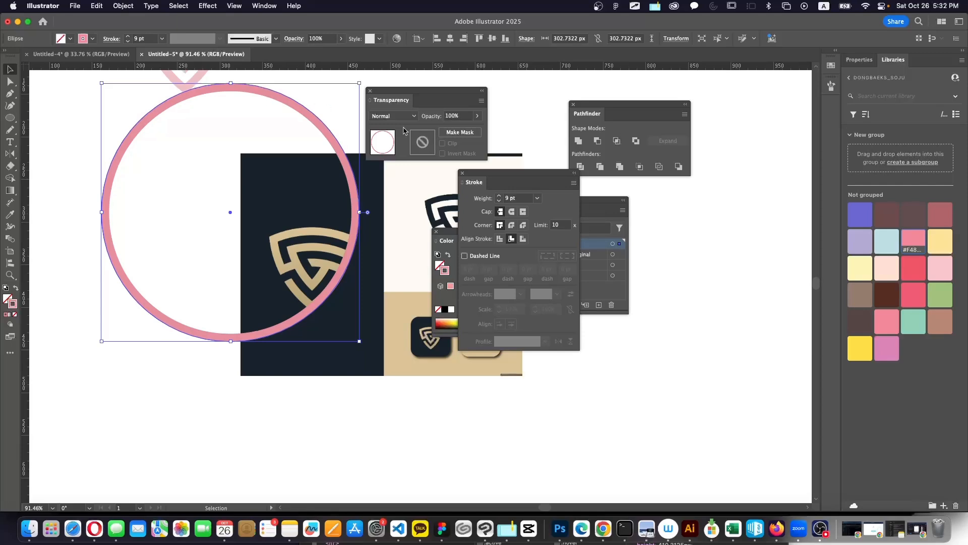
Set the circle's stroke weight to 2 pt and align the stroke to the centre of its path
click(499, 203)
click(499, 204)
click(499, 203)
click(499, 203)
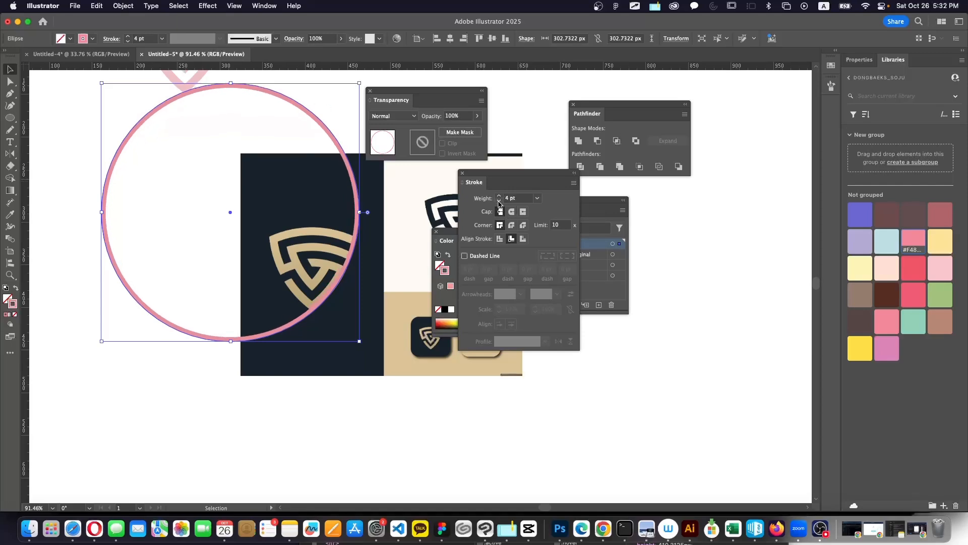
click(498, 204)
click(498, 203)
click(499, 203)
click(500, 238)
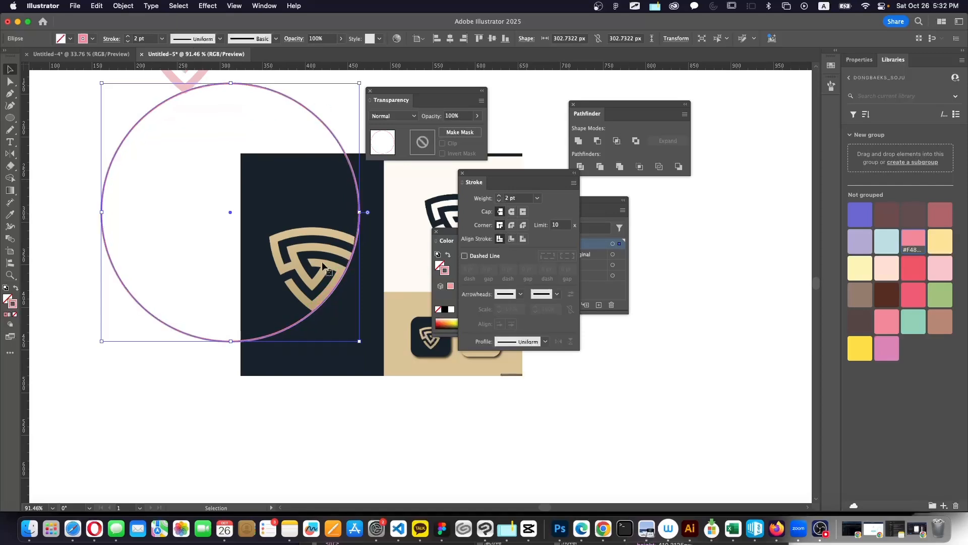
Enlarge the circle to about 311 px while comparing its arc with the right edge of the gold logo
scroll(332, 325, up, 4)
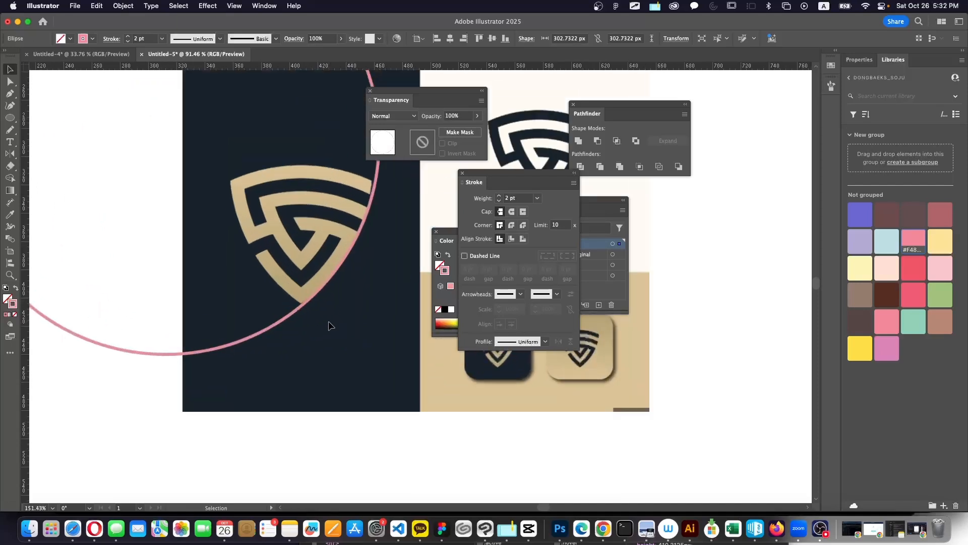
key(a)
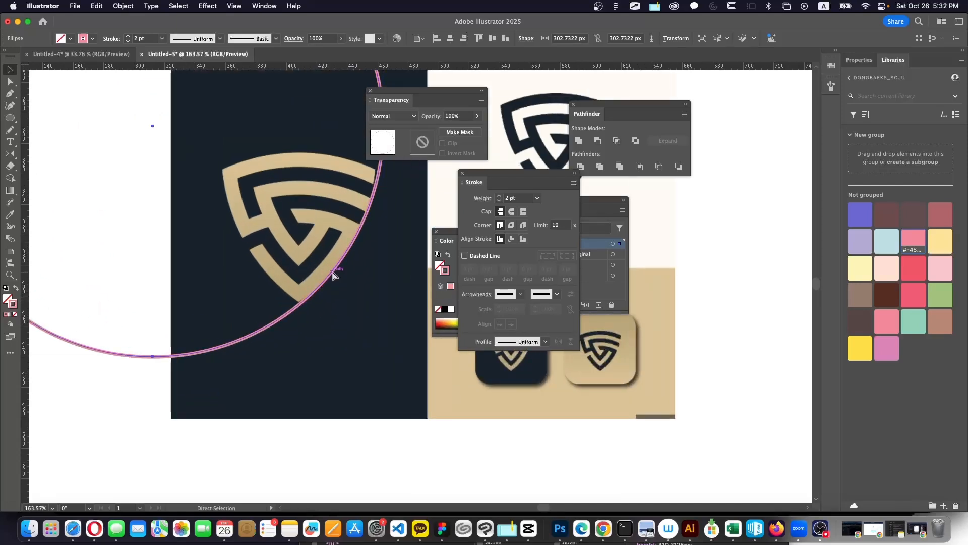
key(super+y)
key(v)
key(super+y)
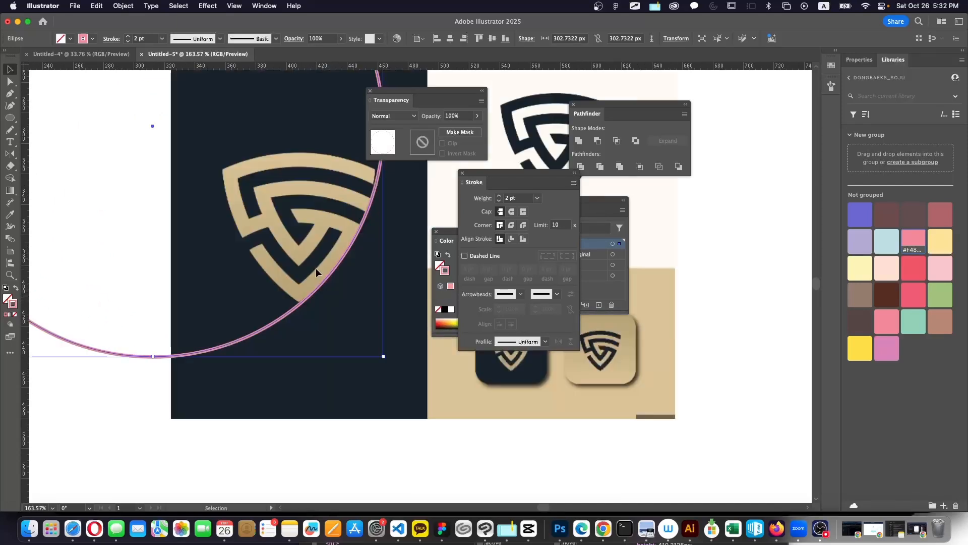
scroll(342, 278, up, 2)
scroll(341, 278, right, 1)
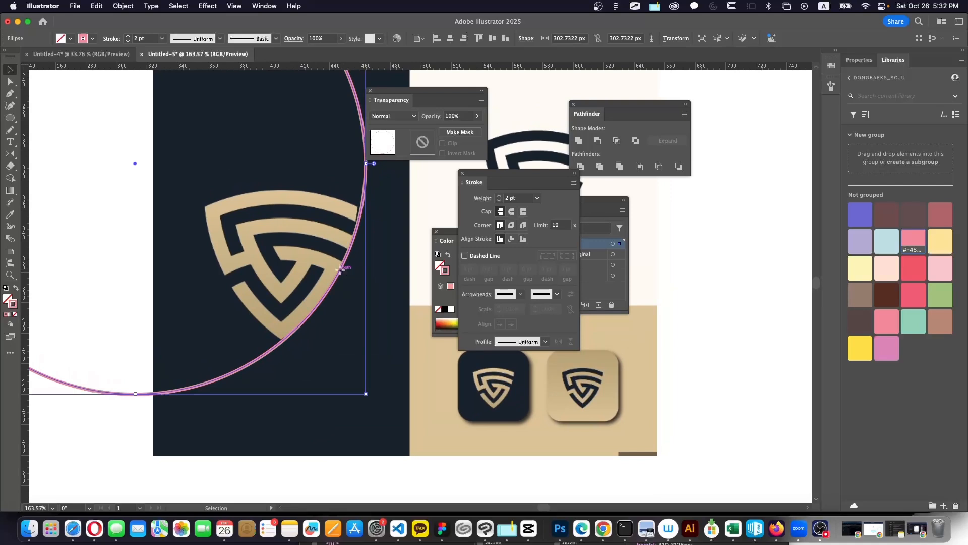
mouse_move(338, 273)
mouse_down()
mouse_move(346, 304)
mouse_move(342, 294)
mouse_move(374, 309)
mouse_up()
scroll(339, 274, down, 4)
scroll(339, 275, down, 3)
scroll(348, 261, up, 4)
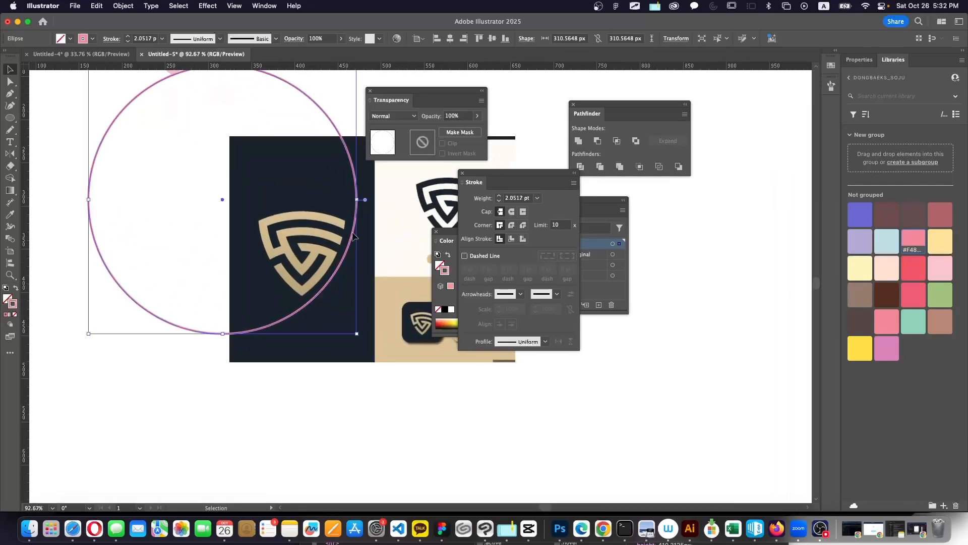
Scale the circle to about 267 px and position it so its arc follows the shield's right outer edge
drag(356, 333, 319, 295)
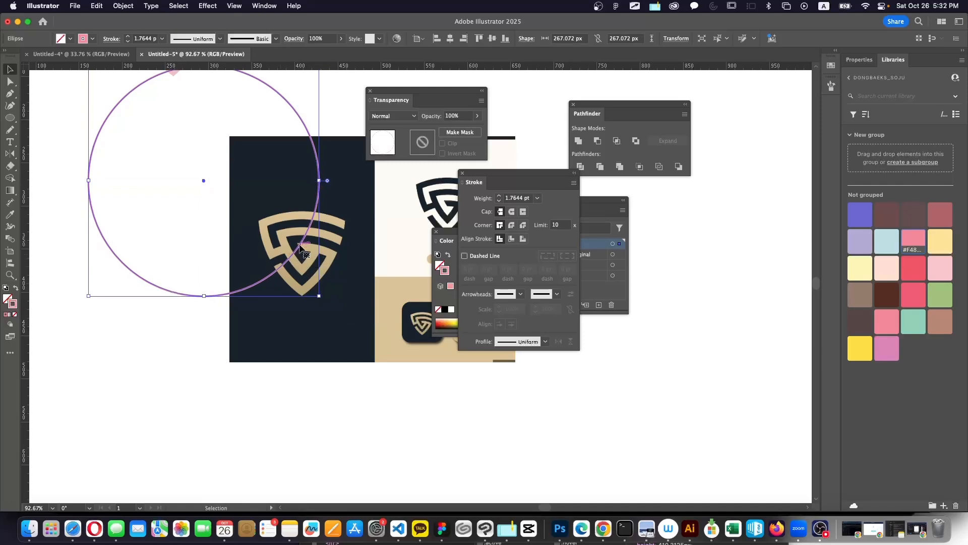
drag(300, 249, 328, 272)
scroll(352, 197, up, 2)
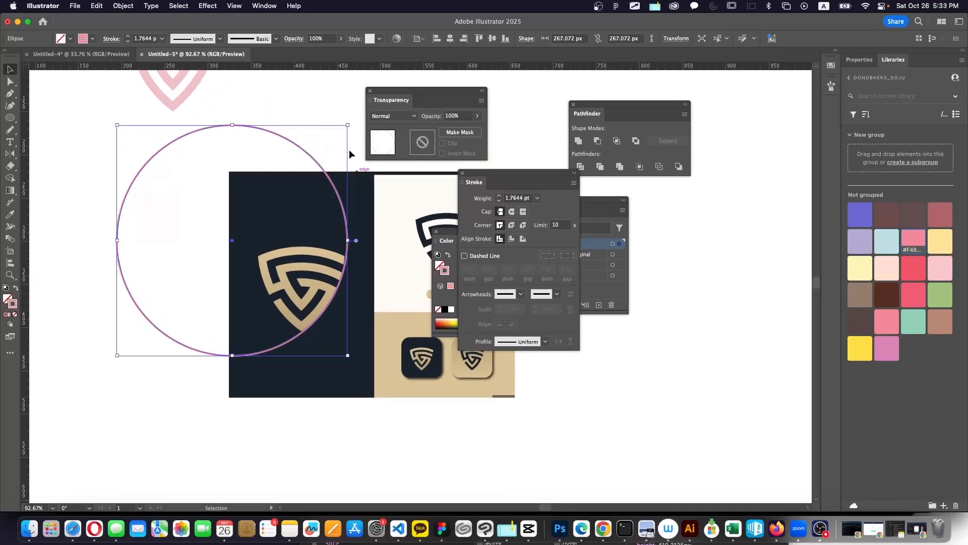
drag(347, 125, 348, 125)
Duplicate the circle twice, aligning one copy with the shield's left outer edge and the other with its top edge
scroll(260, 227, down, 3)
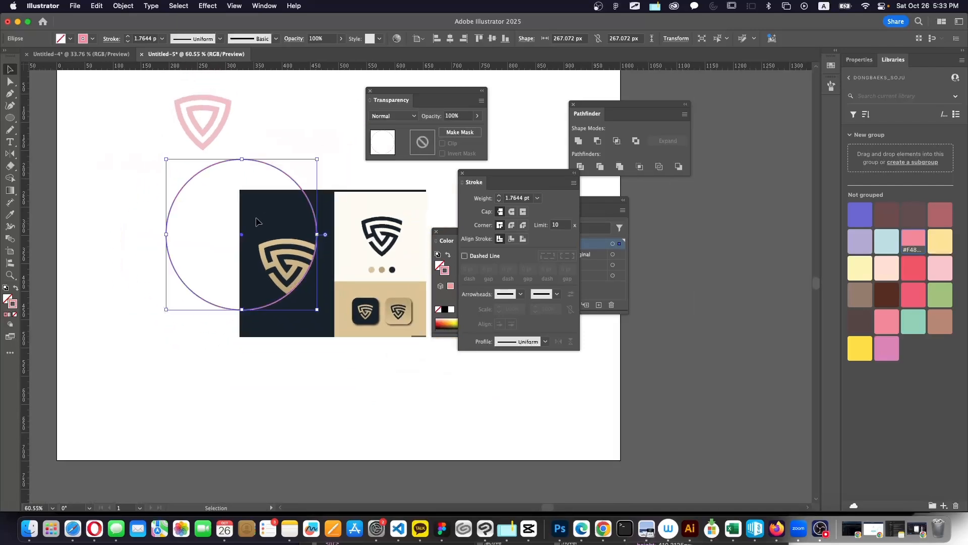
scroll(183, 218, right, 3)
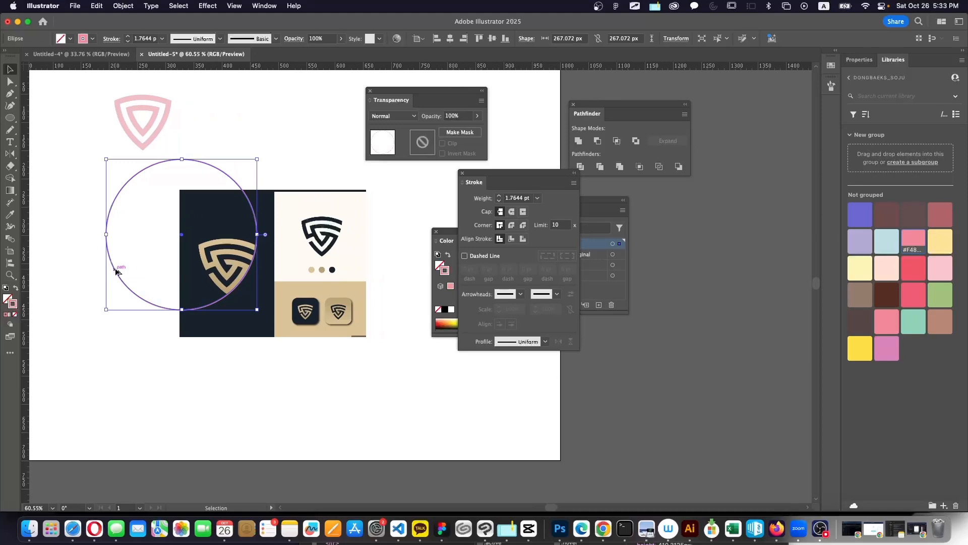
drag(118, 271, 207, 264)
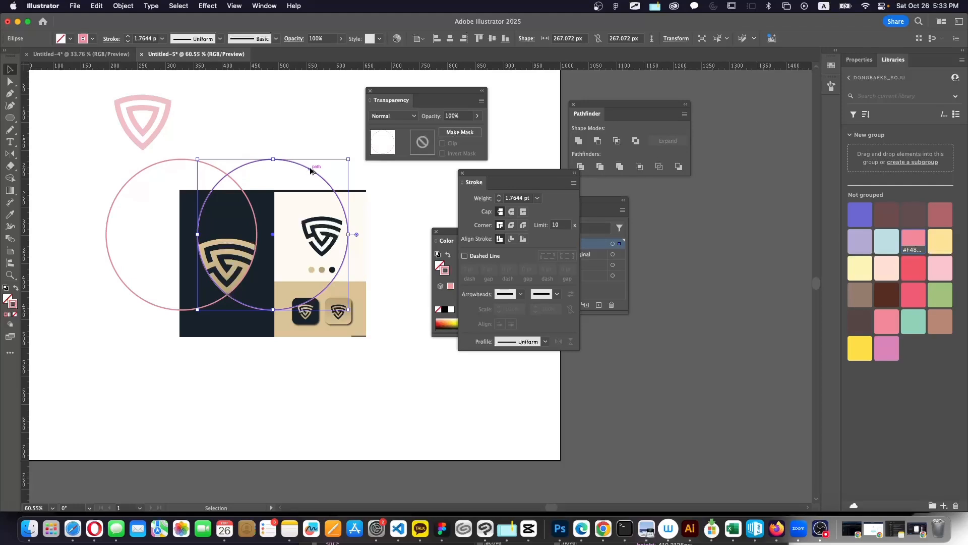
drag(311, 170, 263, 252)
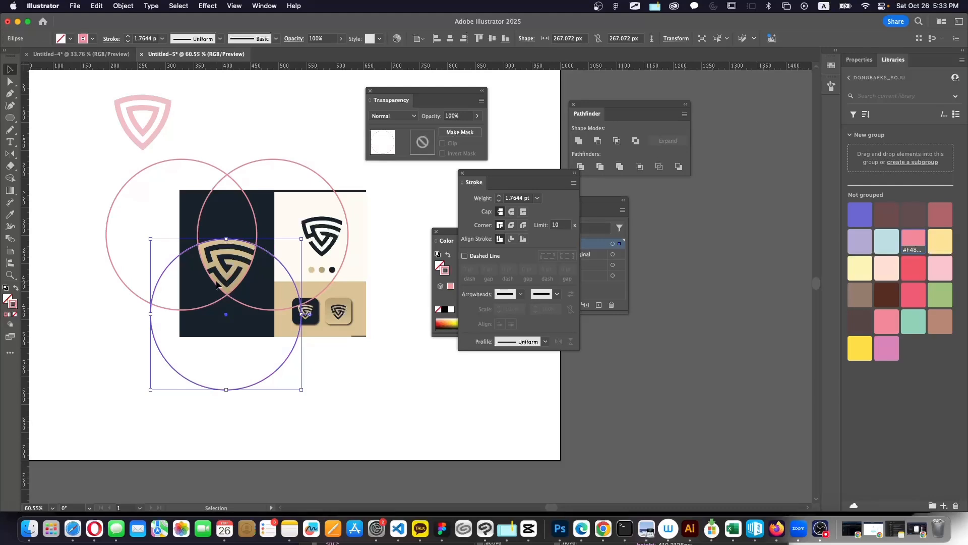
Duplicate the top-edge circle downward onto the logo's second curved band and scale the copy to about 244 px
scroll(224, 282, up, 3)
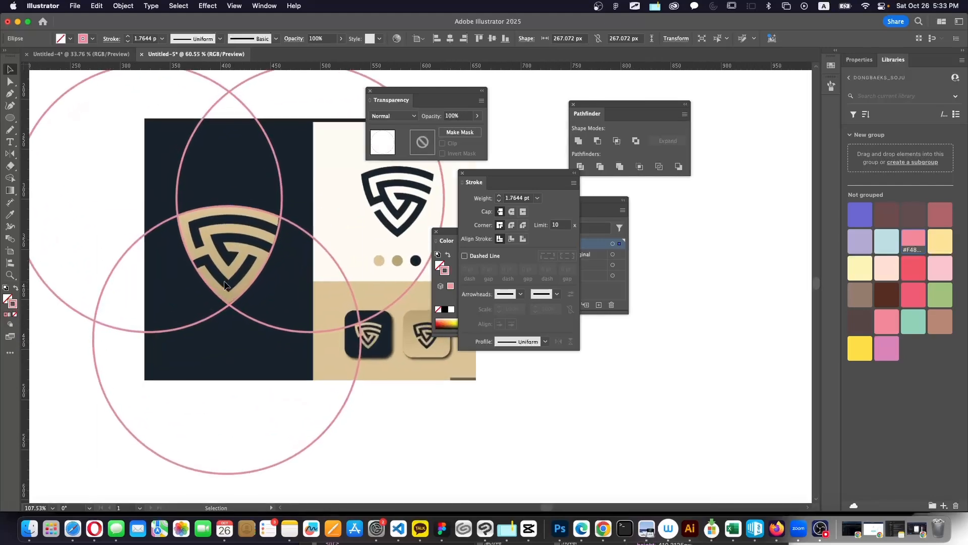
scroll(224, 281, down, 3)
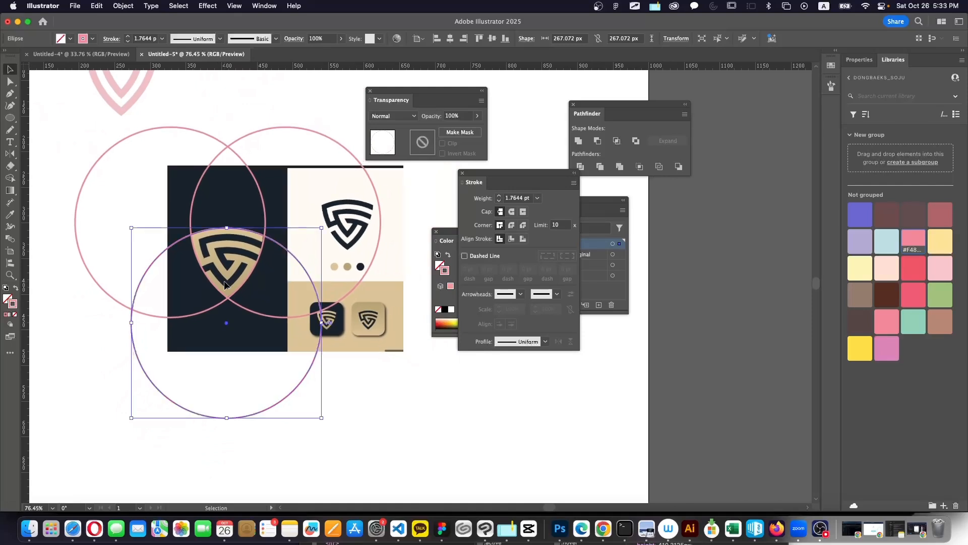
scroll(225, 282, up, 2)
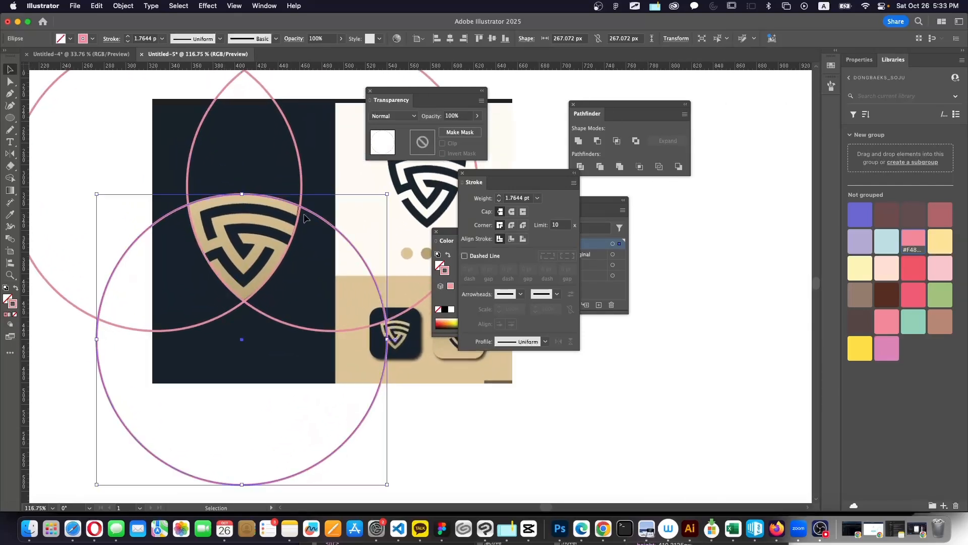
drag(311, 212, 310, 238)
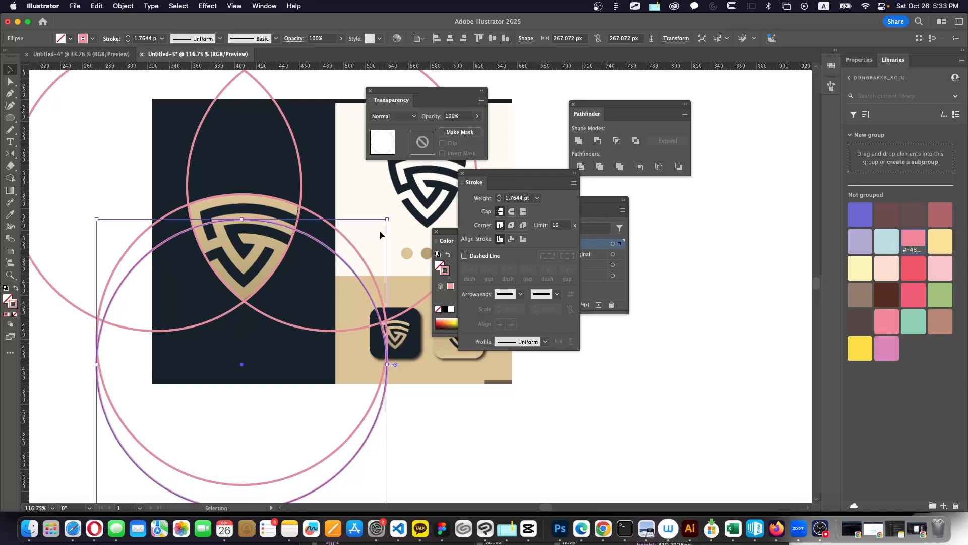
drag(387, 219, 374, 232)
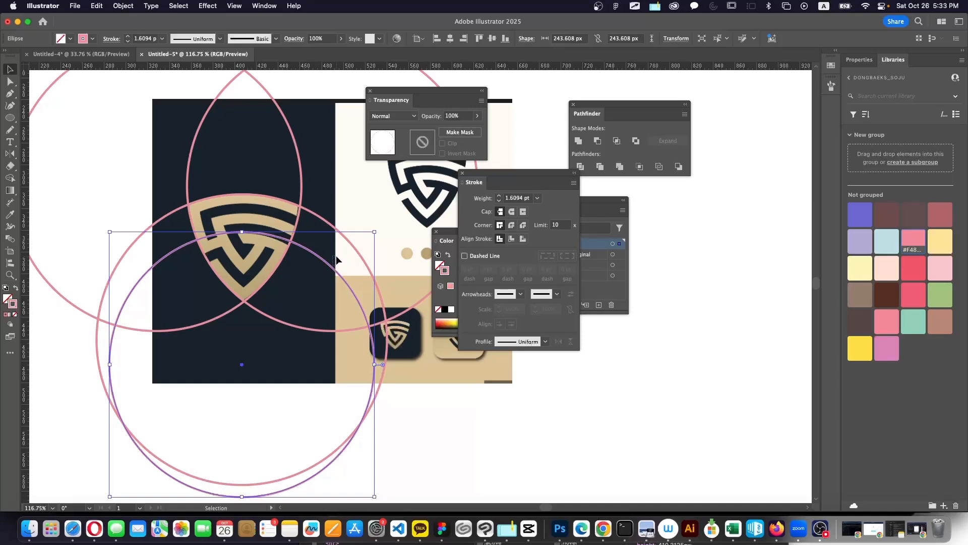
drag(331, 266, 329, 254)
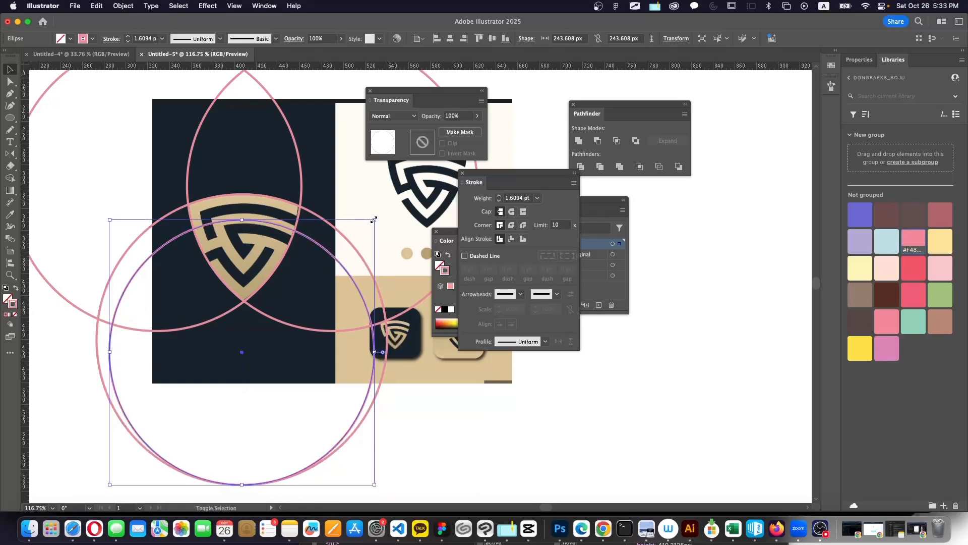
Shrink the copied circle to about 193 px and position its upper arc along the logo's second curved band
drag(374, 219, 363, 231)
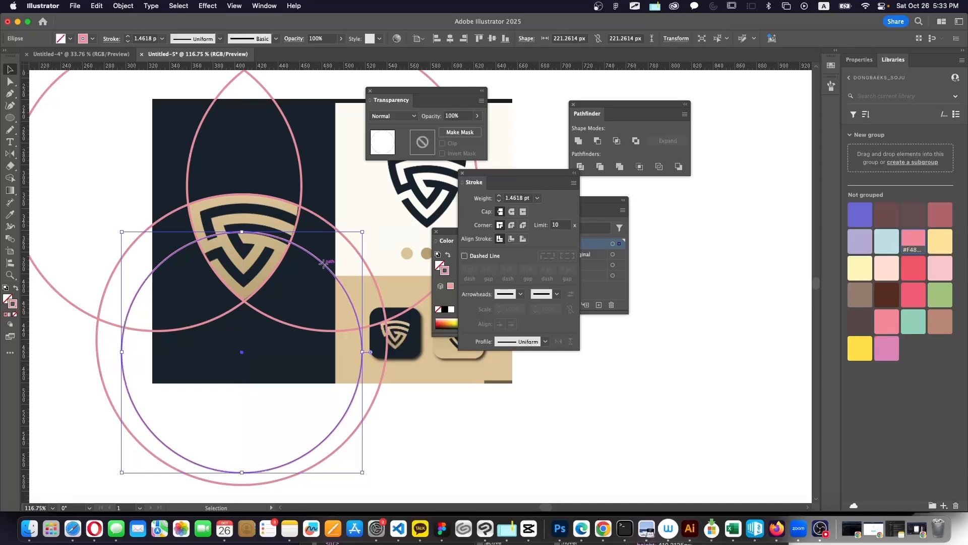
drag(323, 263, 325, 255)
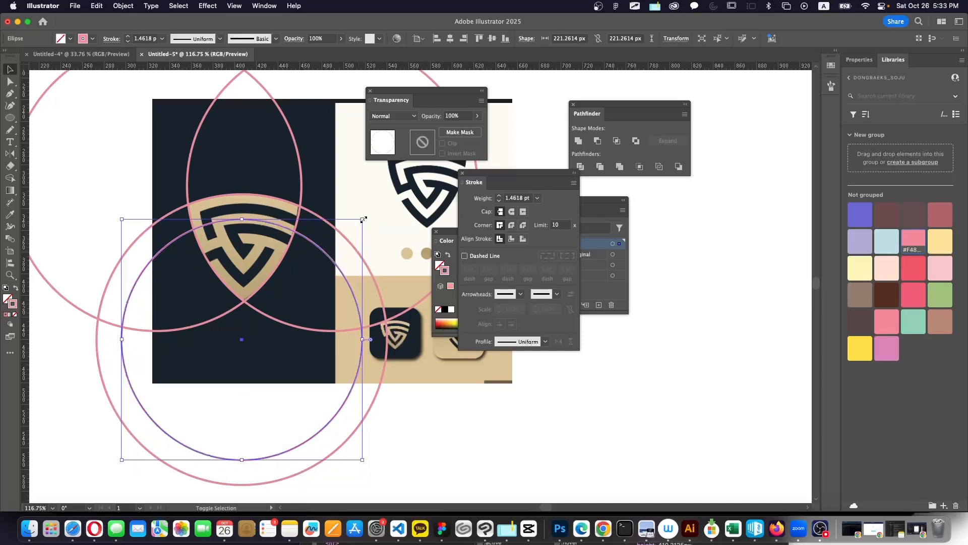
mouse_move(359, 222)
mouse_down()
mouse_move(370, 224)
mouse_move(350, 232)
mouse_up()
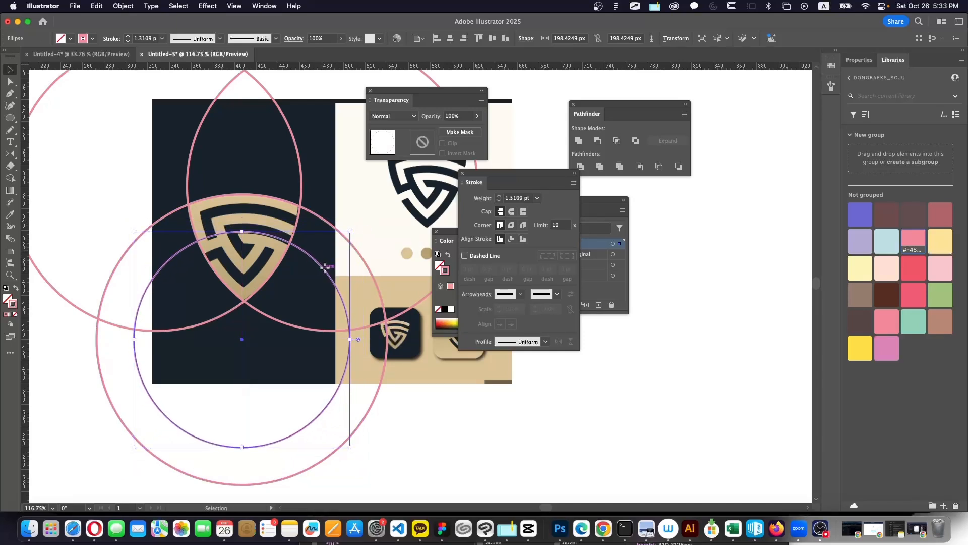
drag(325, 272, 325, 256)
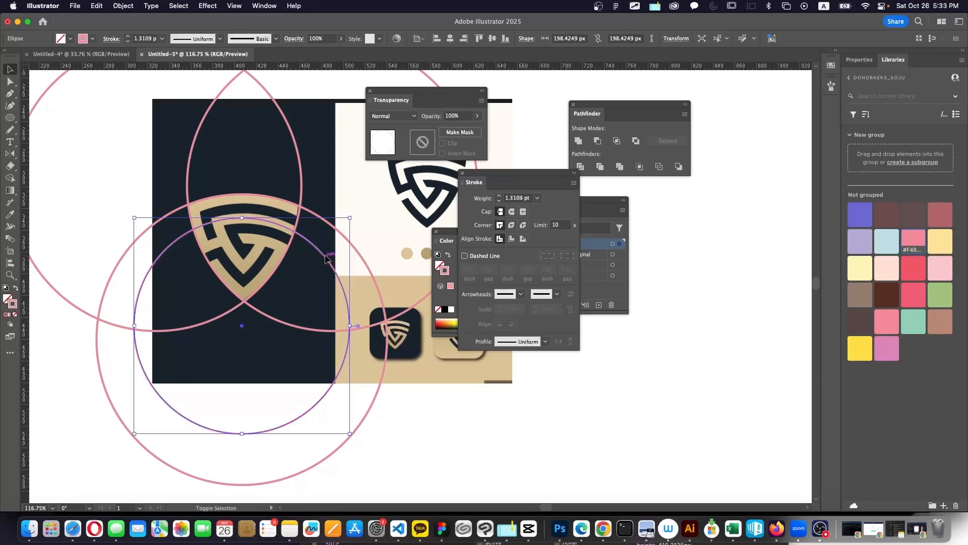
drag(350, 218, 343, 223)
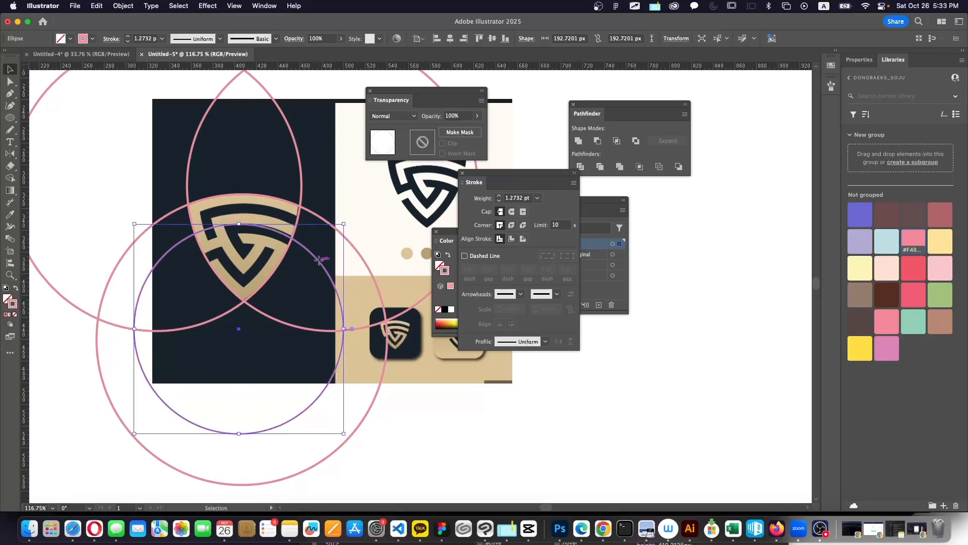
drag(321, 261, 322, 260)
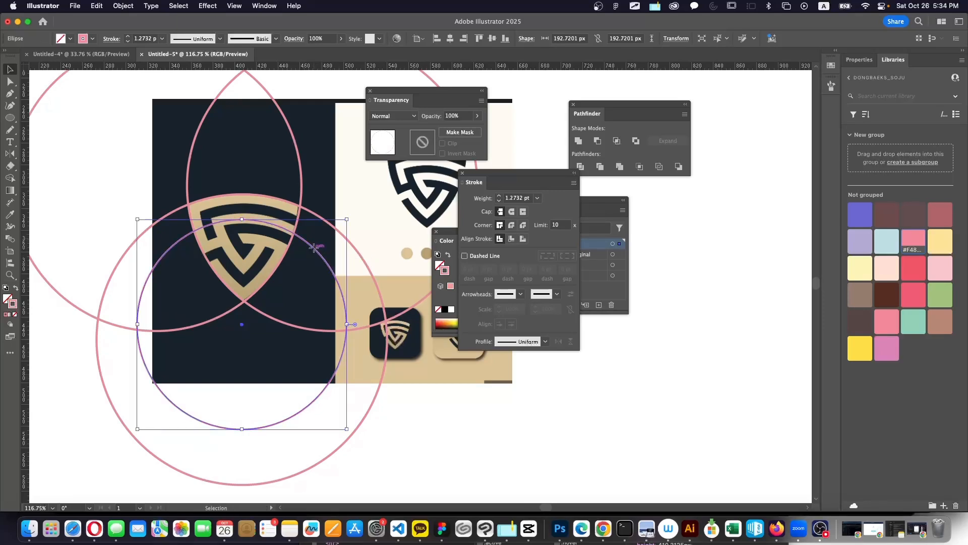
drag(315, 247, 316, 251)
Duplicate the 193 px circle downward, scale the copy to about 151 px, and align its arc with the logo's innermost curved band
scroll(224, 235, up, 3)
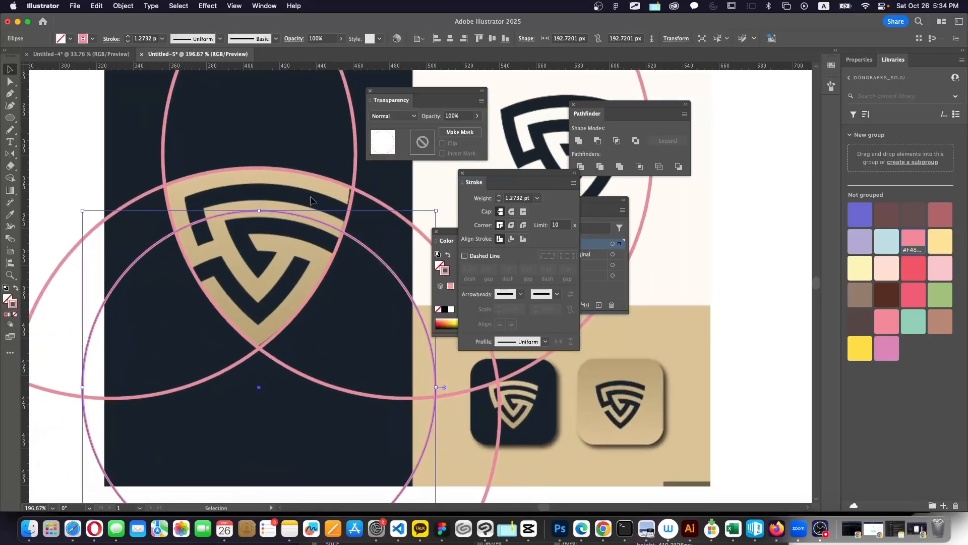
drag(362, 245, 352, 270)
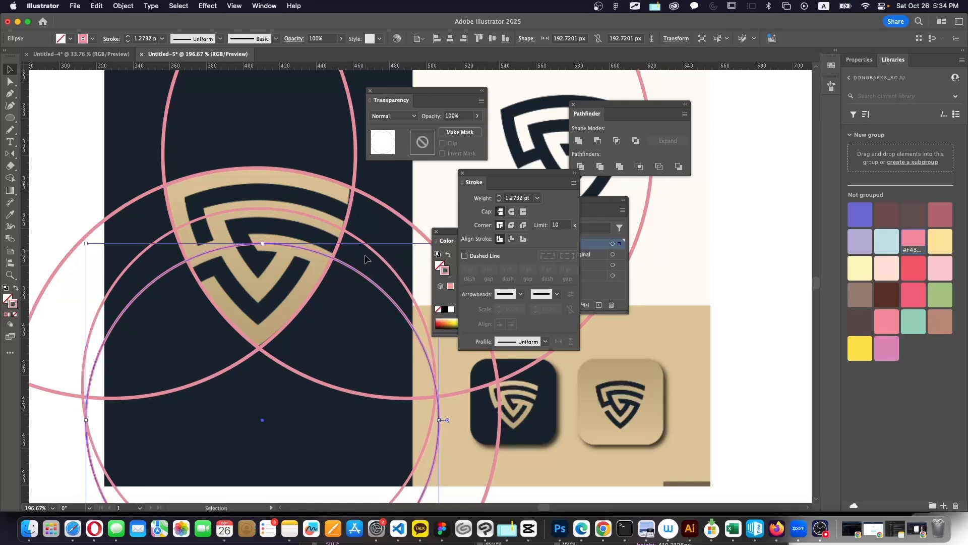
scroll(365, 259, down, 5)
scroll(368, 252, right, 3)
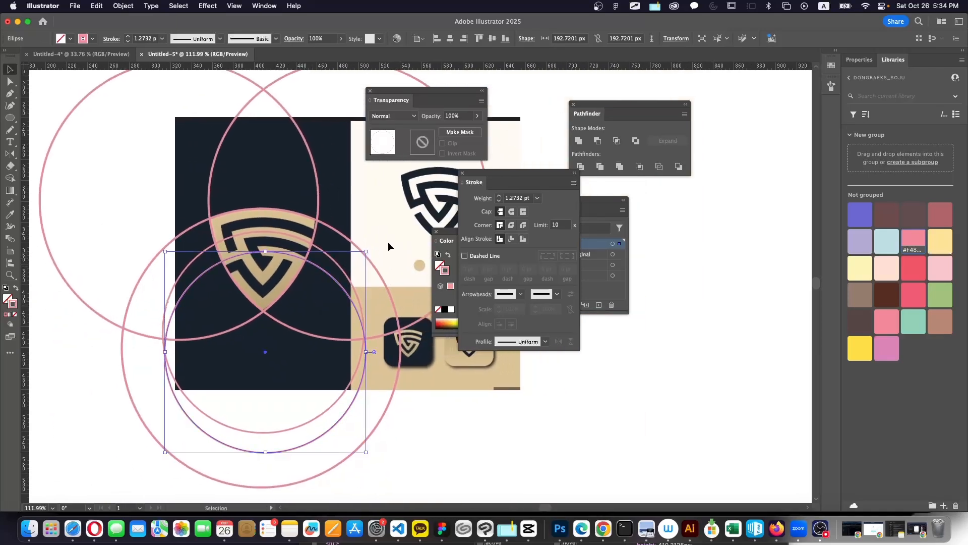
mouse_move(367, 252)
mouse_down()
mouse_move(349, 269)
mouse_move(315, 272)
mouse_move(343, 257)
mouse_move(321, 278)
mouse_up()
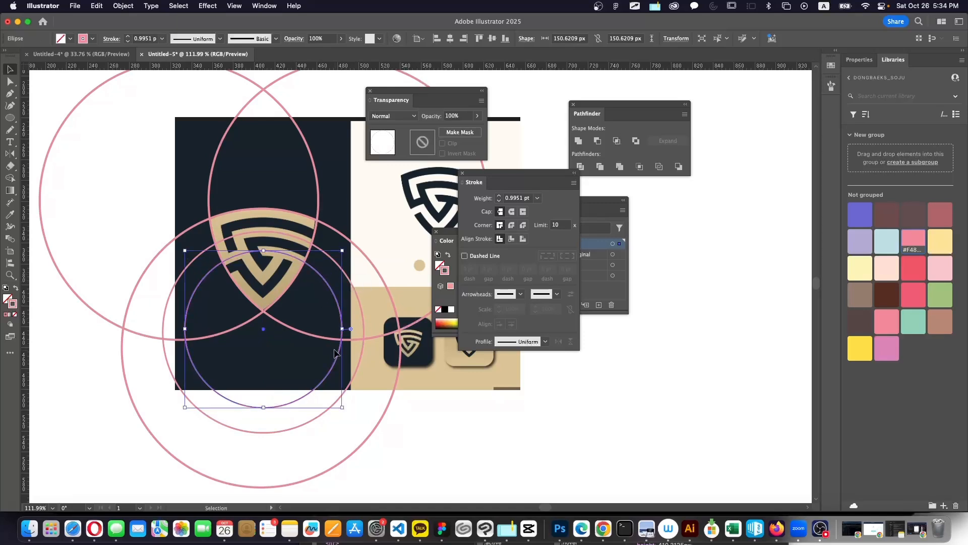
click(104, 402)
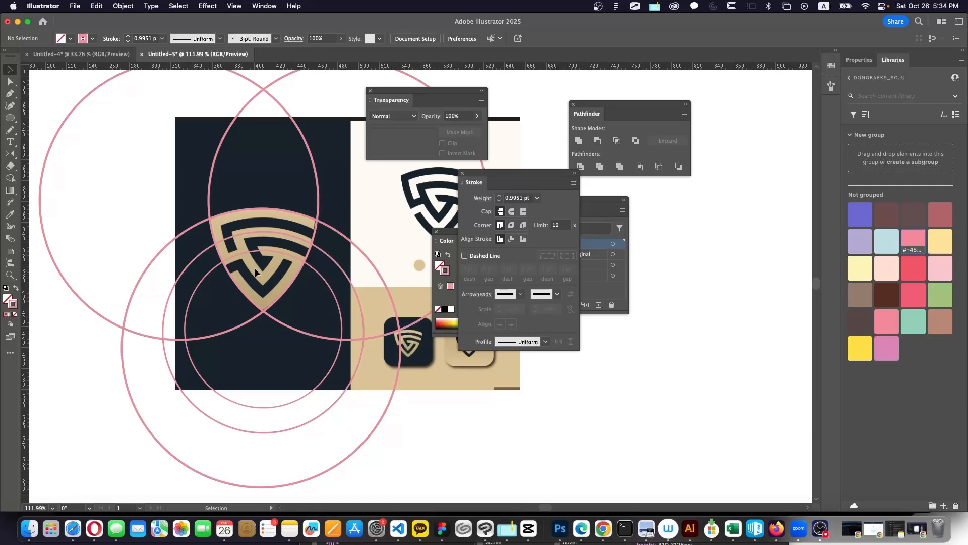
Nudge the 193 px and 151 px circles so their upper arcs follow the outer edges of the logo's second and innermost curved bands
scroll(255, 268, up, 5)
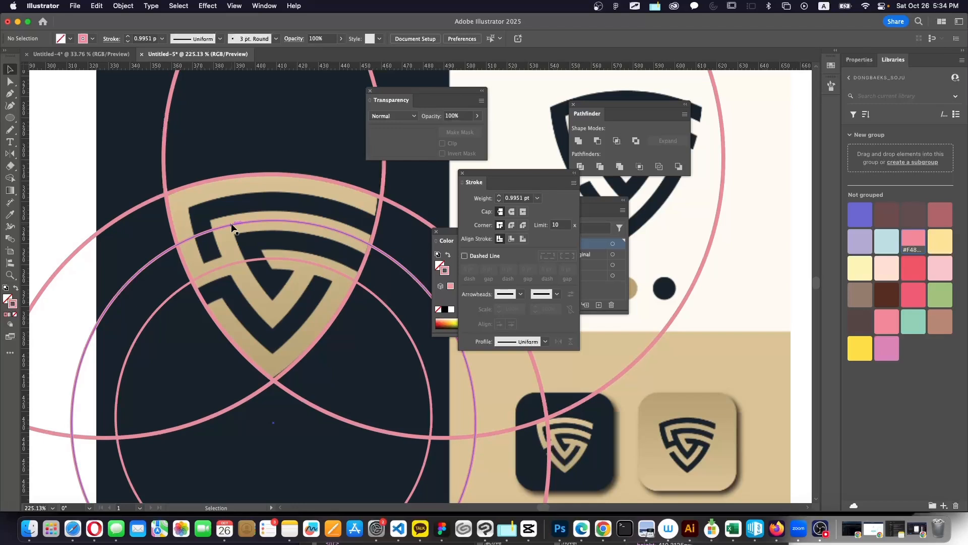
drag(231, 224, 232, 215)
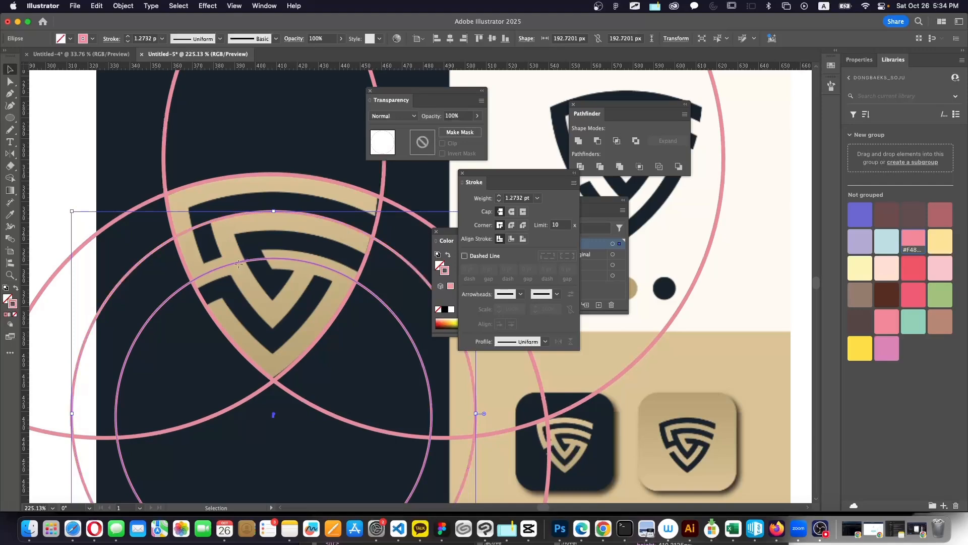
drag(238, 263, 240, 253)
click(238, 258)
scroll(173, 357, down, 5)
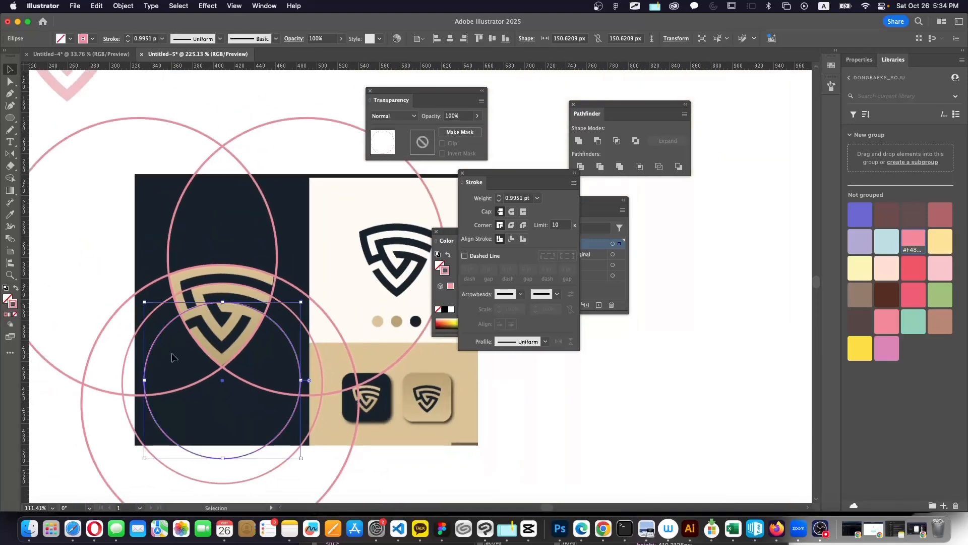
Recolor the 193 px circle's stroke blue (4d96d1) and the 151 px circle's stroke green (5fbb46)
click(313, 342)
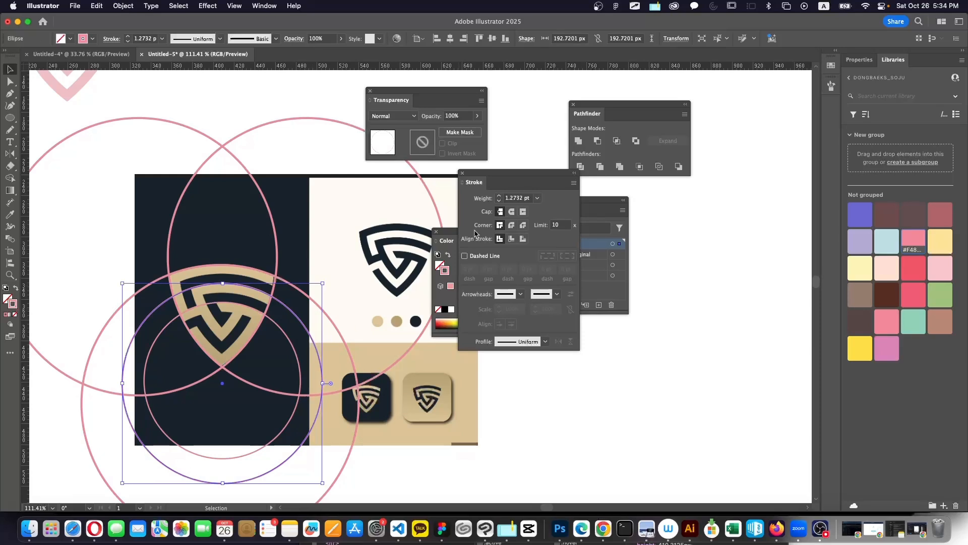
click(450, 234)
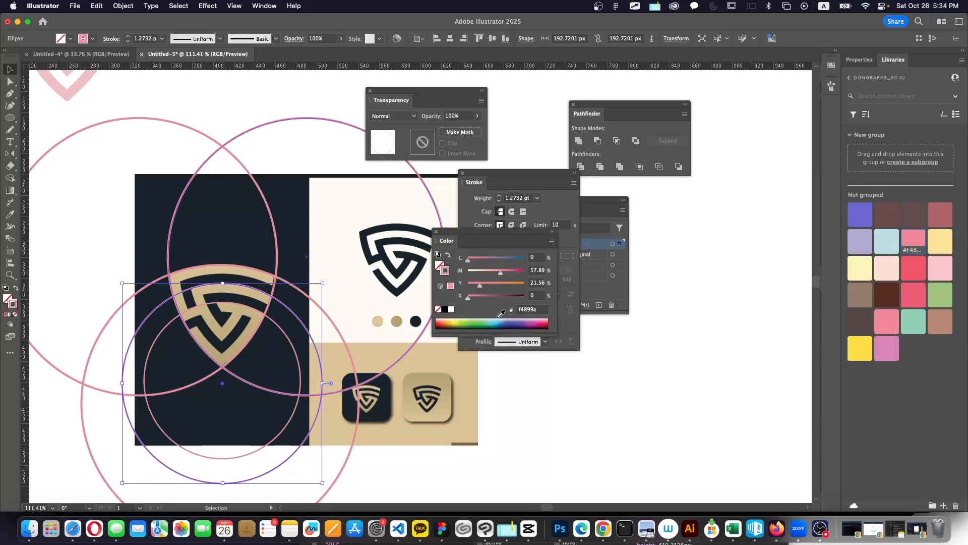
click(291, 344)
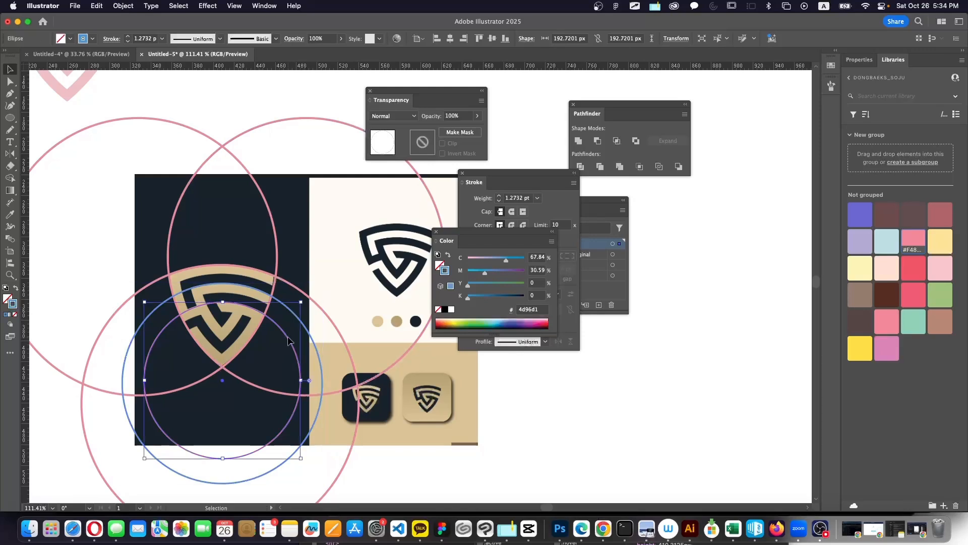
click(471, 324)
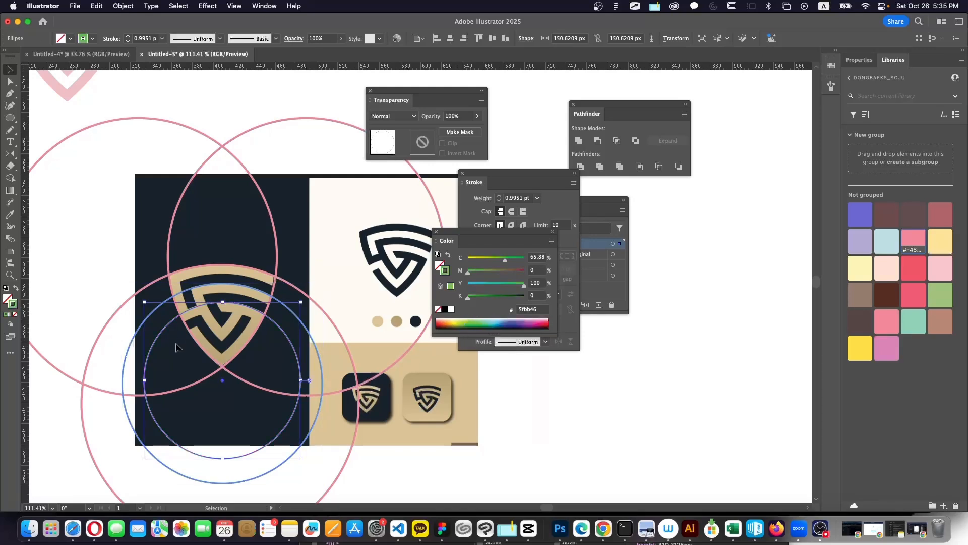
click(280, 343)
scroll(215, 346, up, 2)
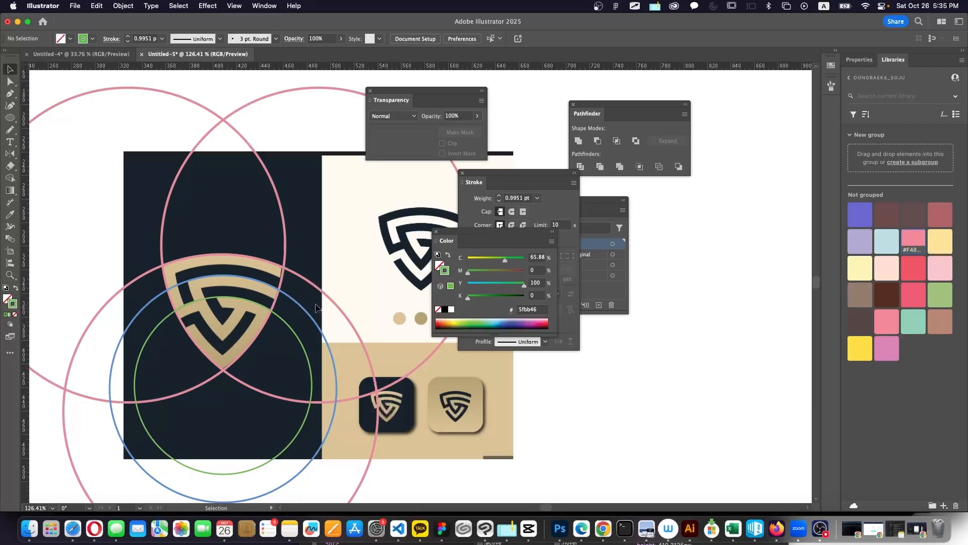
Duplicate the blue circle twice, aligning the copies with the left and right outer edges of the logo's inner V
scroll(314, 322, down, 3)
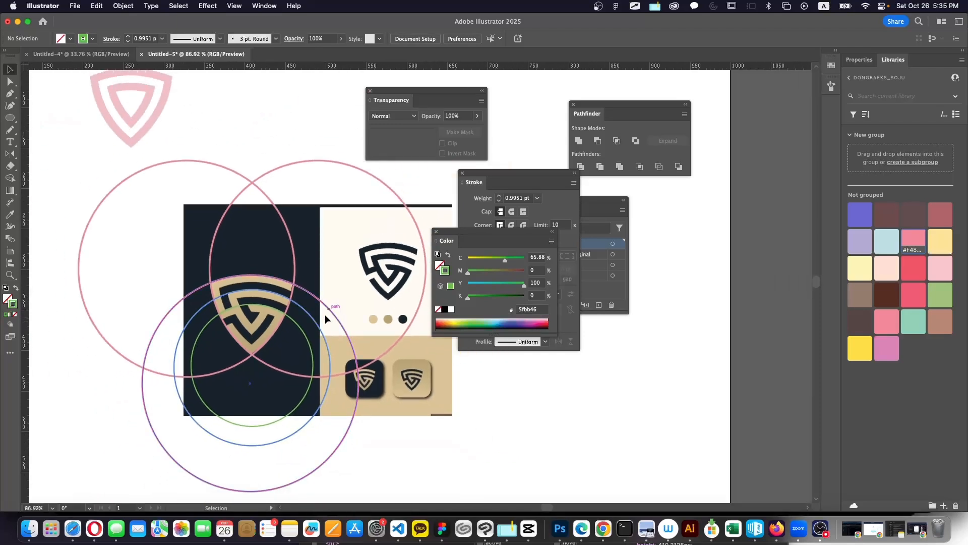
drag(325, 338, 378, 254)
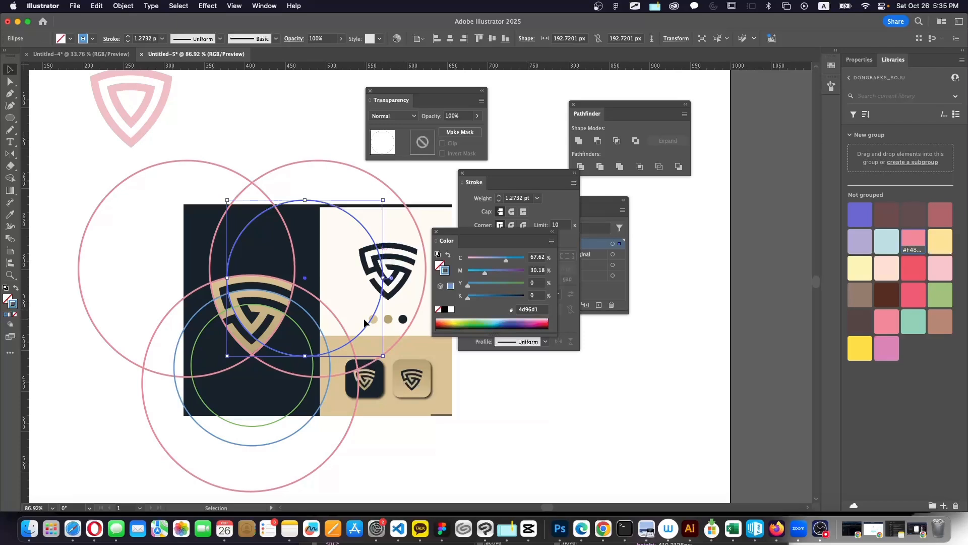
drag(372, 316, 266, 331)
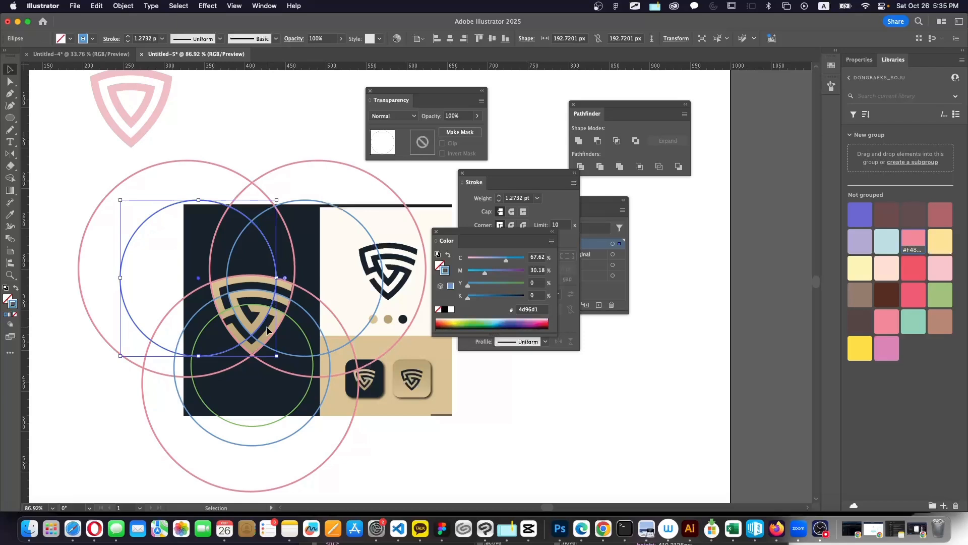
click(350, 251)
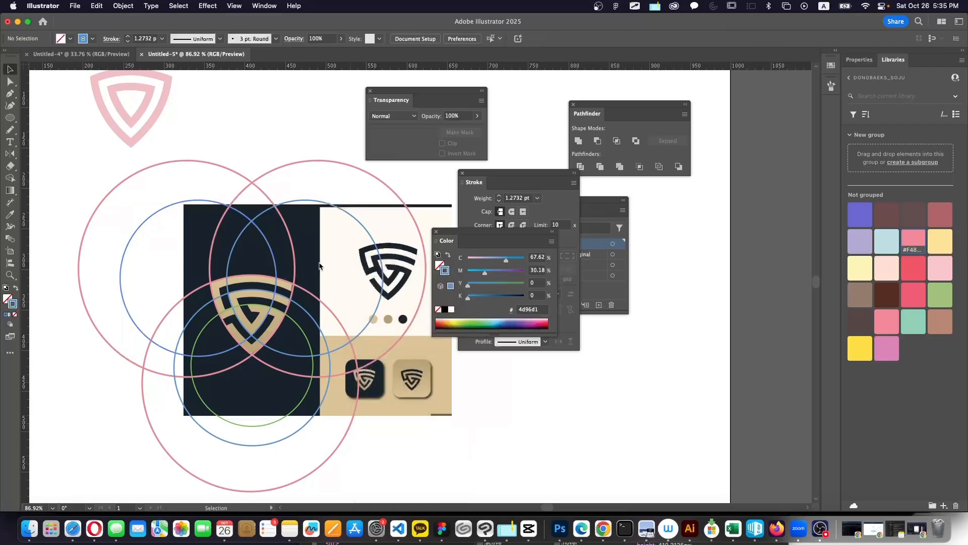
Duplicate the whole set of construction circles to the right of the reference image as a spare copy
scroll(320, 266, down, 5)
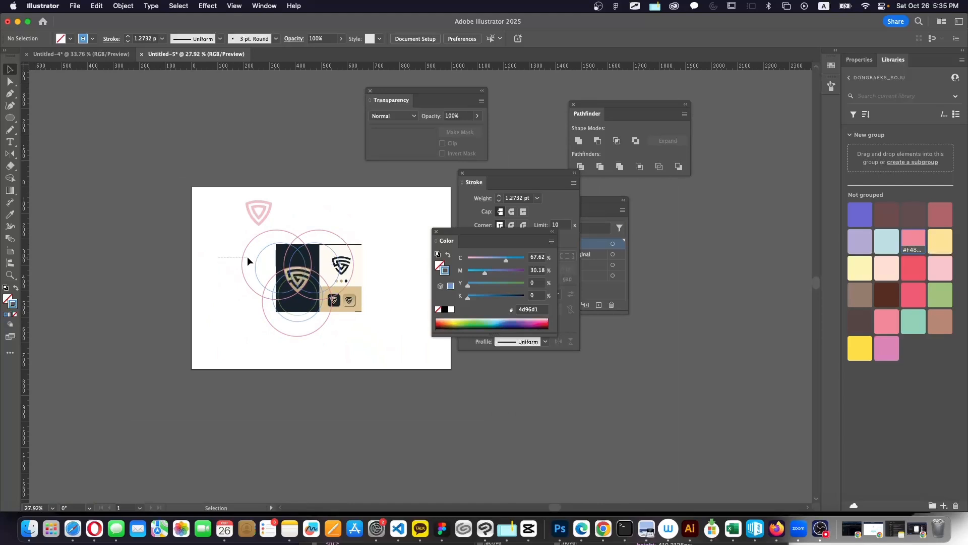
drag(248, 261, 414, 324)
scroll(188, 306, right, 5)
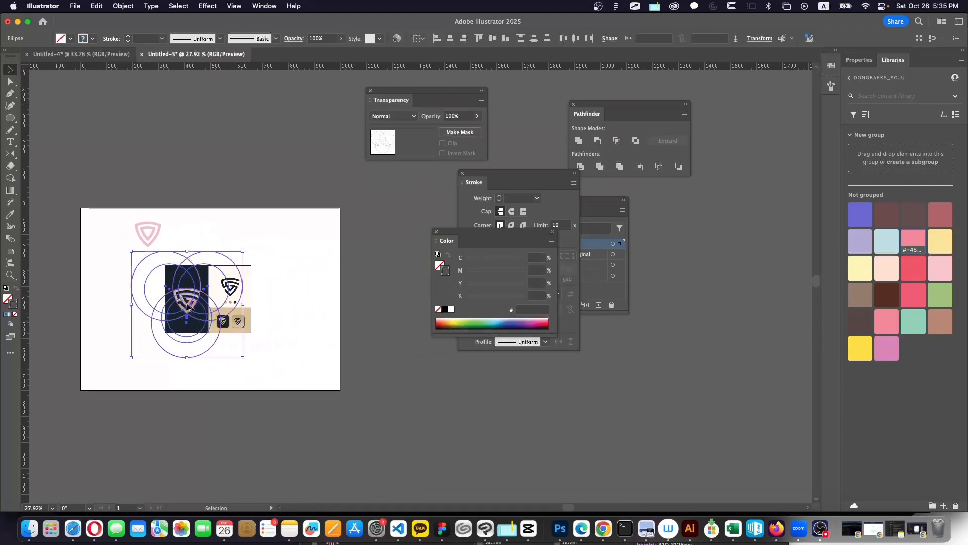
click(374, 304)
drag(97, 263, 240, 347)
drag(194, 311, 337, 312)
Align the strokes of all circles over the reference logo to the inside of their paths
scroll(164, 324, up, 5)
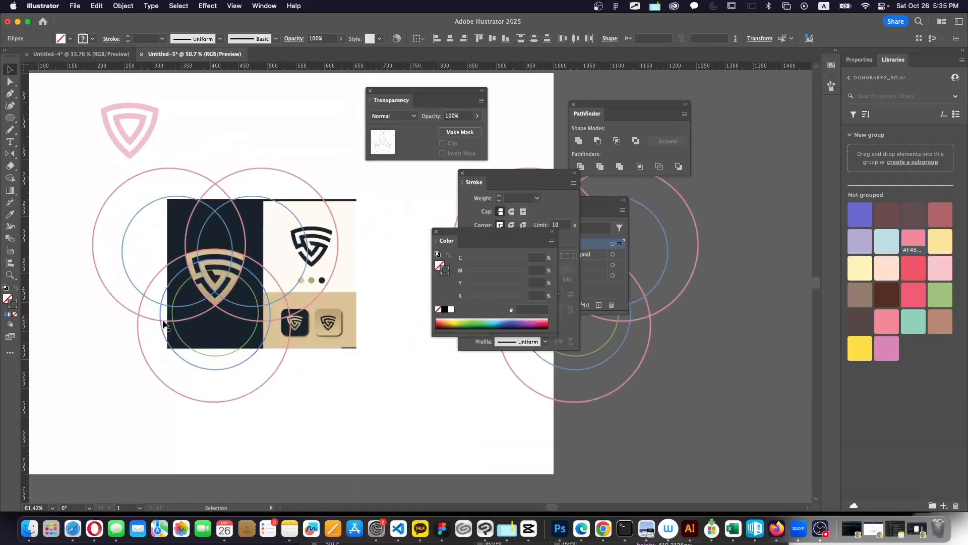
scroll(163, 325, up, 2)
drag(168, 247, 307, 355)
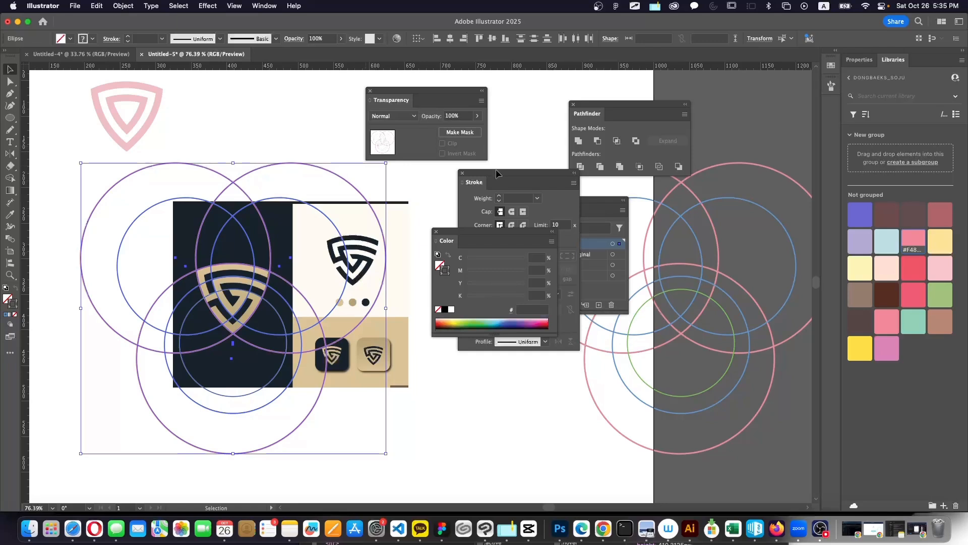
click(512, 181)
click(511, 239)
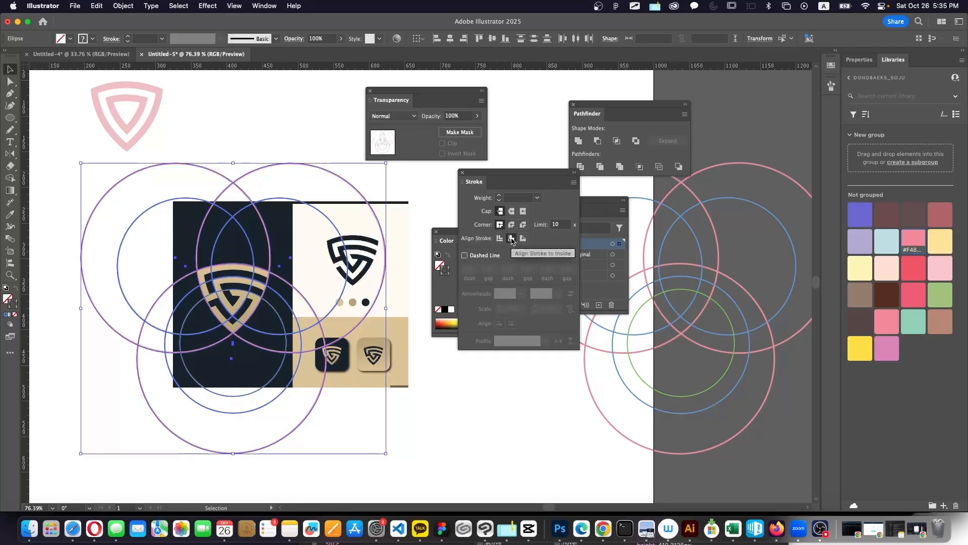
click(511, 239)
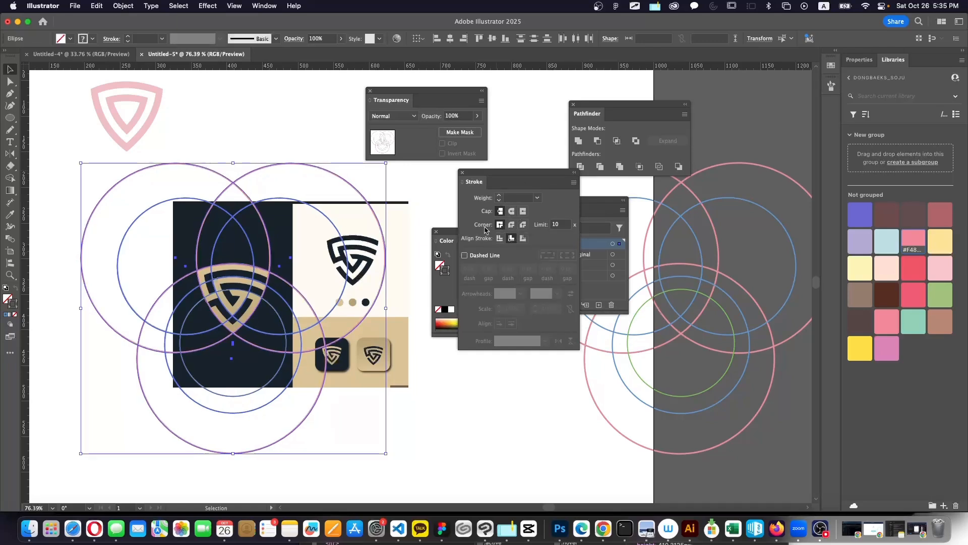
Set the stroke weight of the circles over the logo to 9 pt, matching the thickness of its bands
click(499, 195)
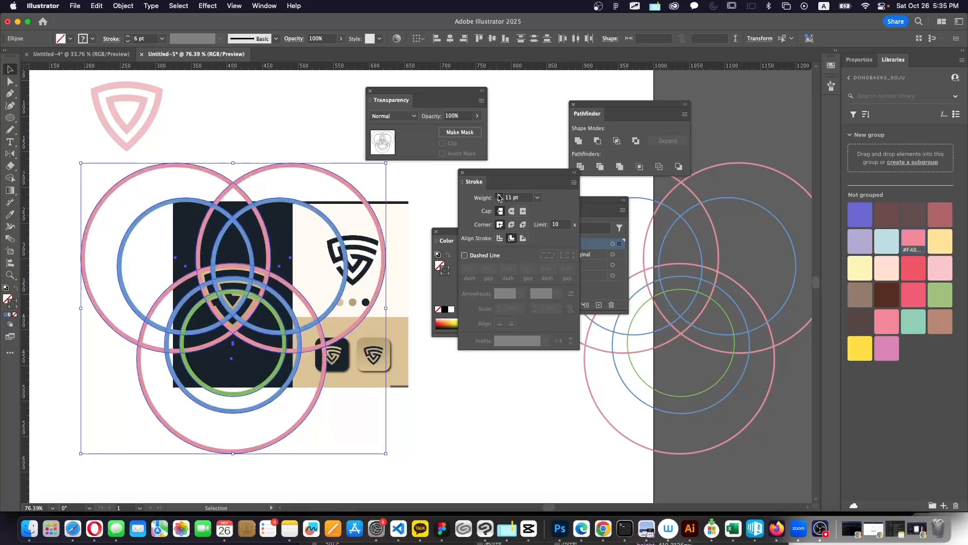
click(500, 200)
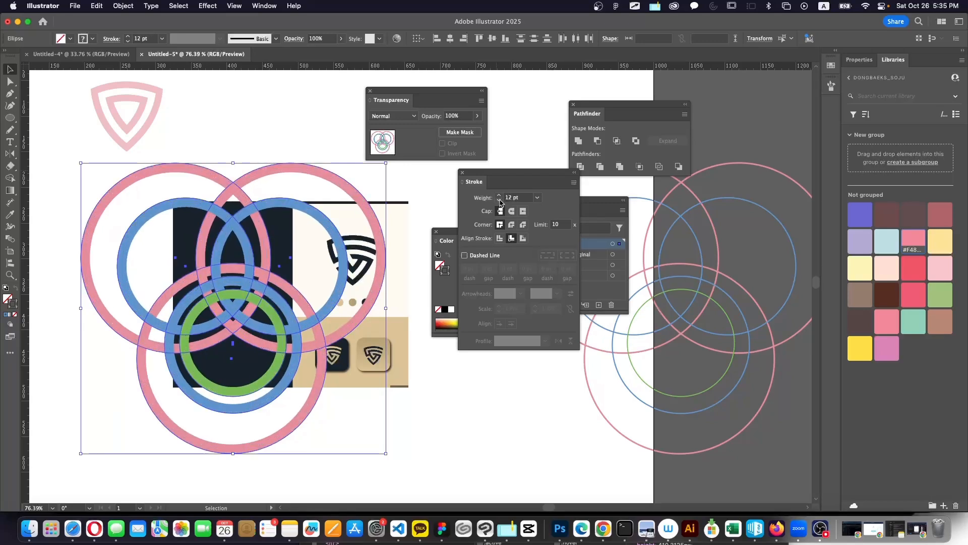
click(499, 200)
click(499, 201)
click(500, 201)
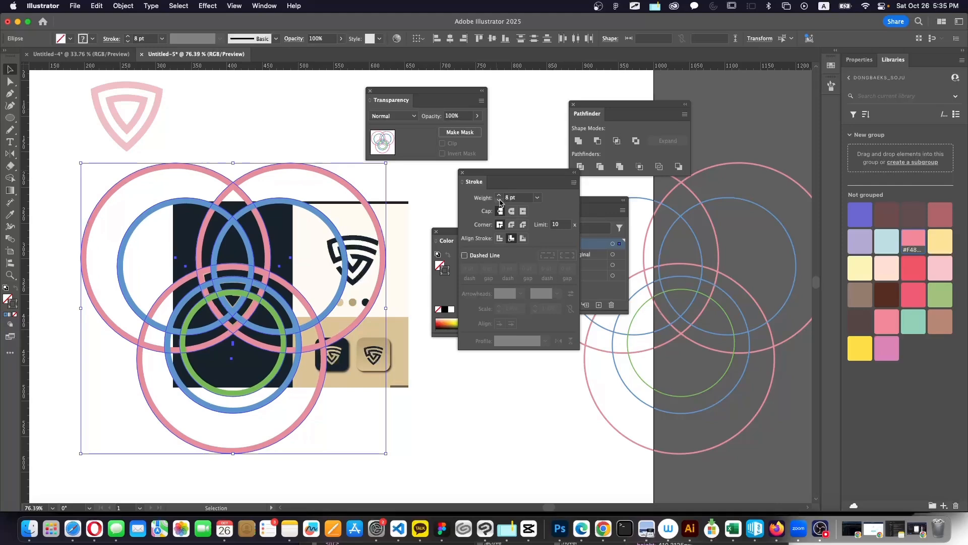
scroll(225, 285, up, 5)
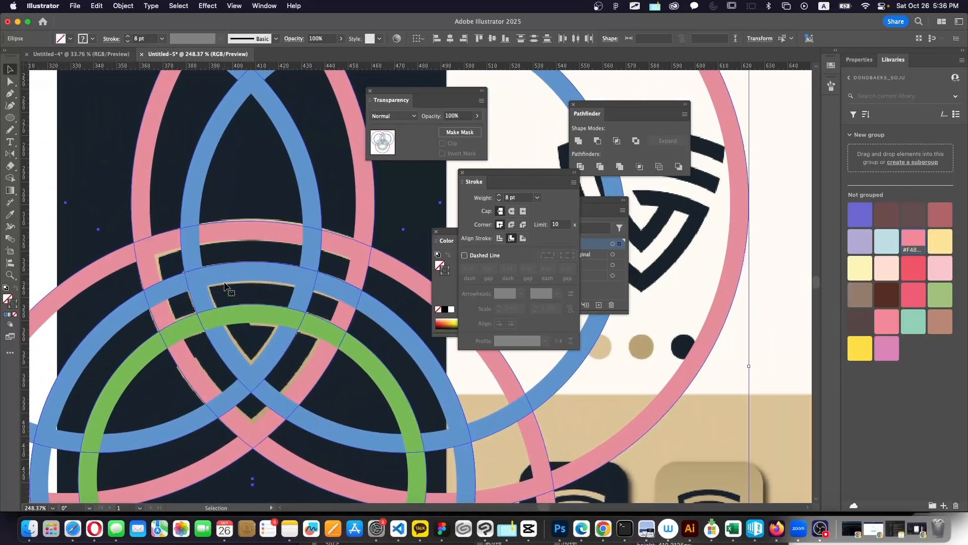
click(500, 196)
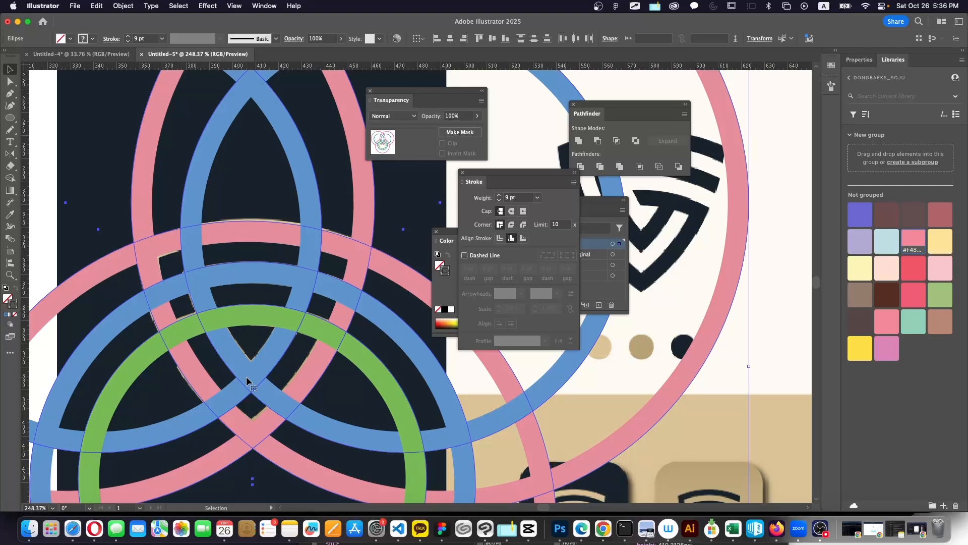
Reduce the opacity of the circles over the logo to 50%
scroll(246, 378, down, 8)
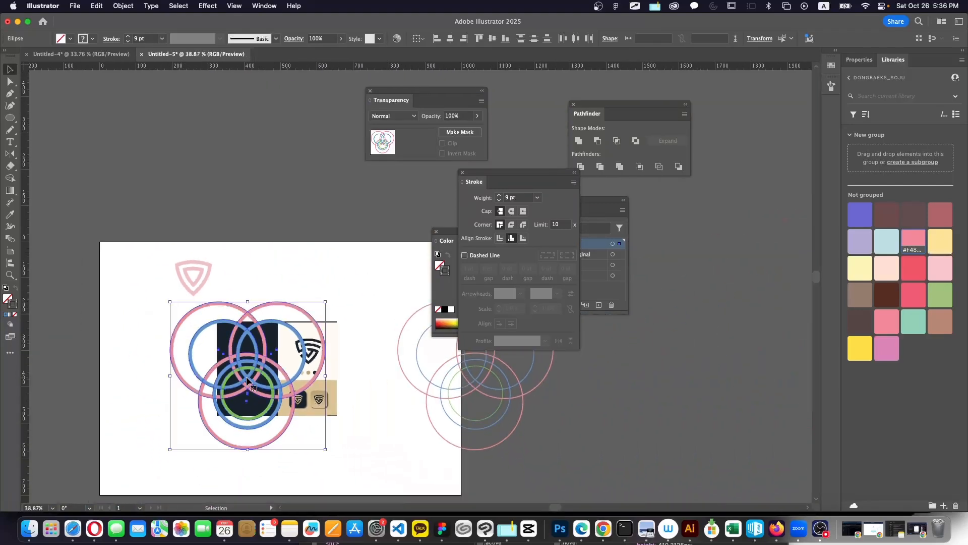
scroll(246, 376, down, 3)
scroll(246, 376, left, 2)
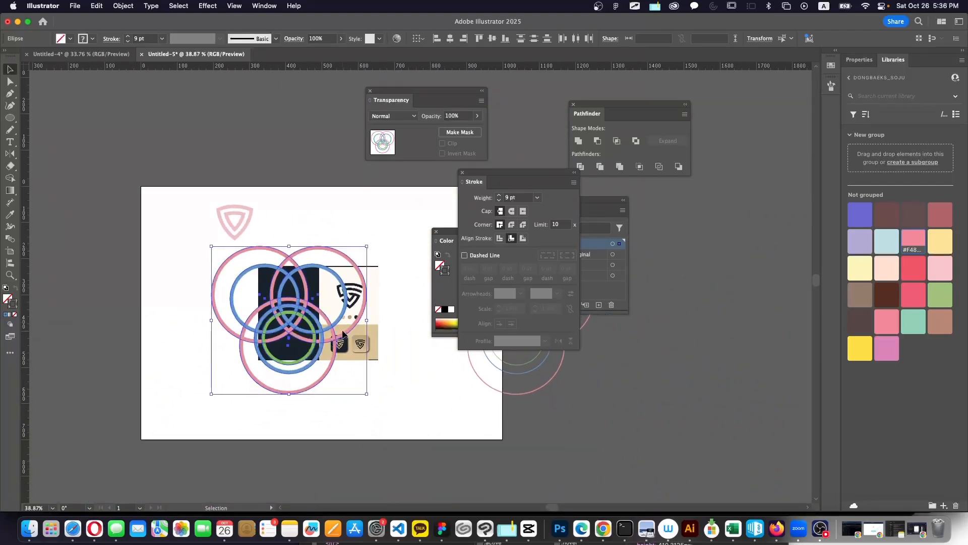
click(478, 116)
drag(465, 129, 456, 130)
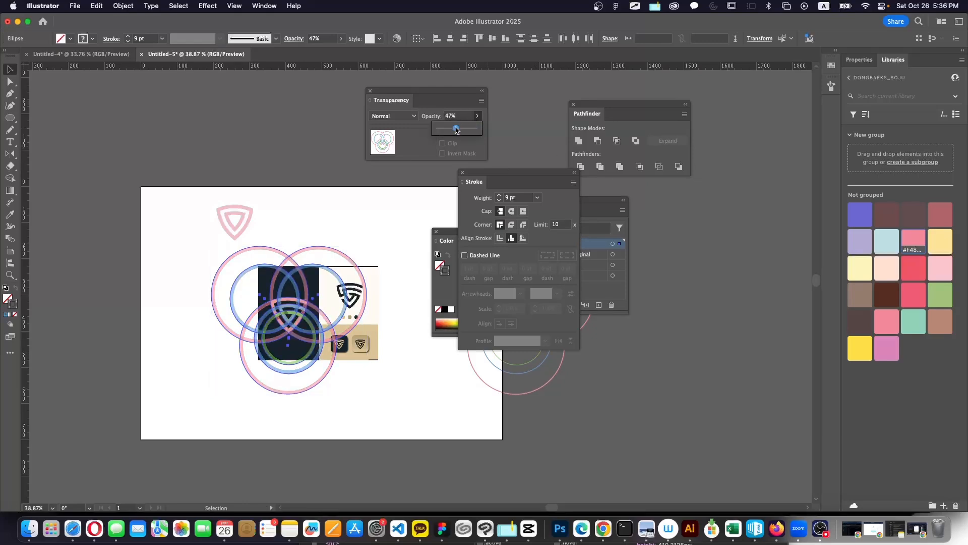
Convert the strokes of the circles over the logo into filled shapes with Outline Stroke
scroll(298, 328, up, 5)
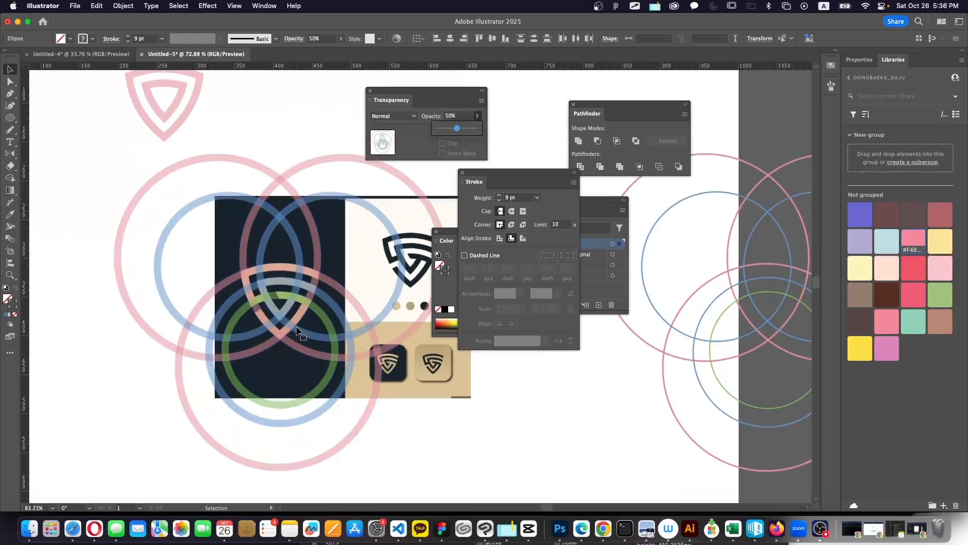
click(124, 6)
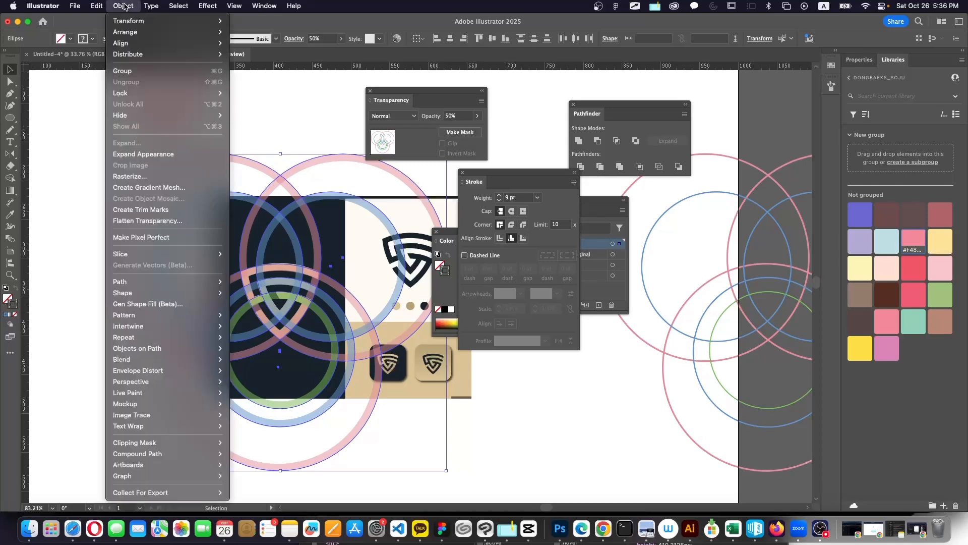
mouse_move(152, 282)
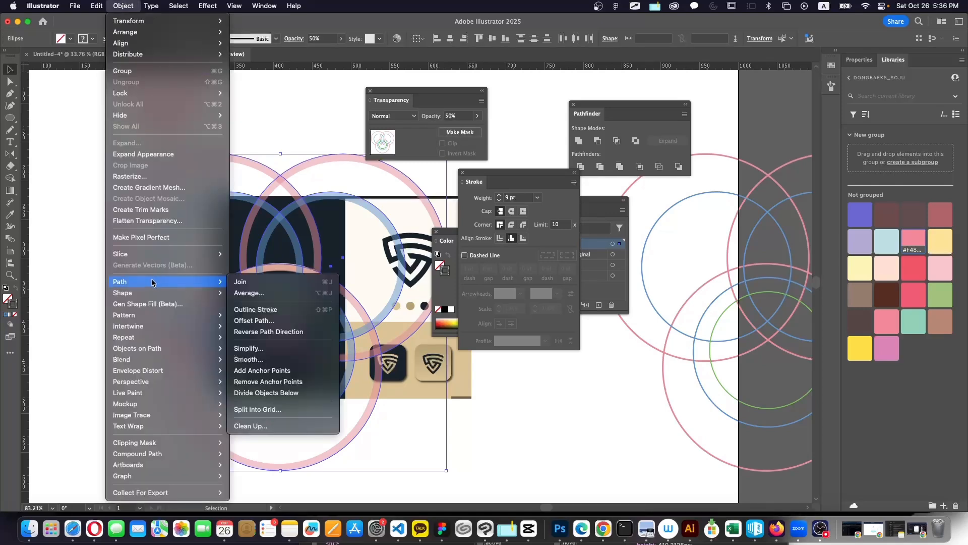
click(291, 310)
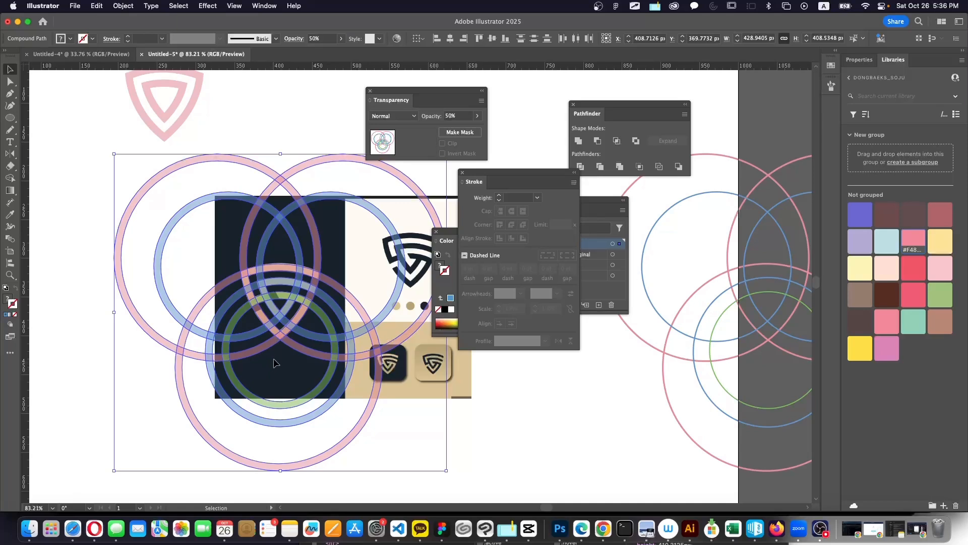
Remove the circle band segments directly around the central shield with Shape Builder, isolating the shield from the outer arcs
click(10, 178)
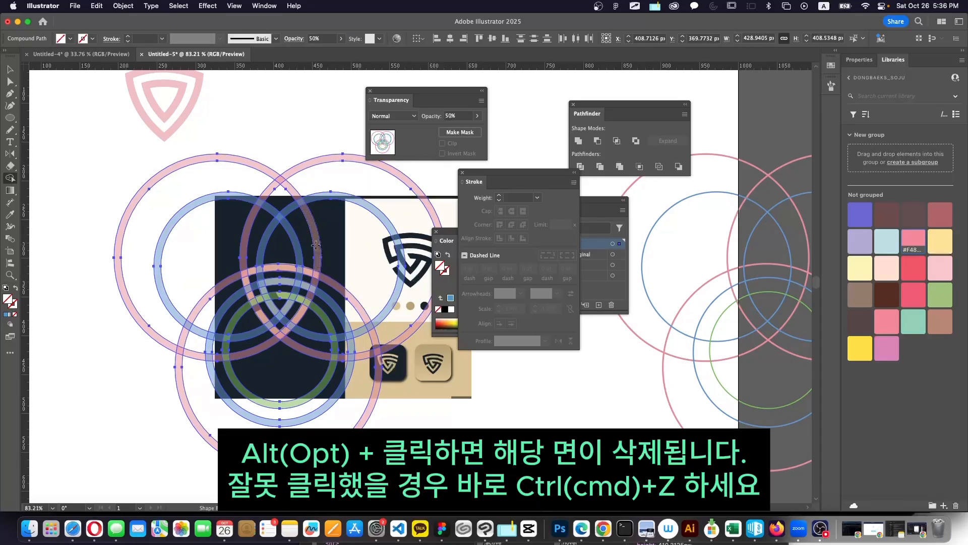
alt+click(286, 208)
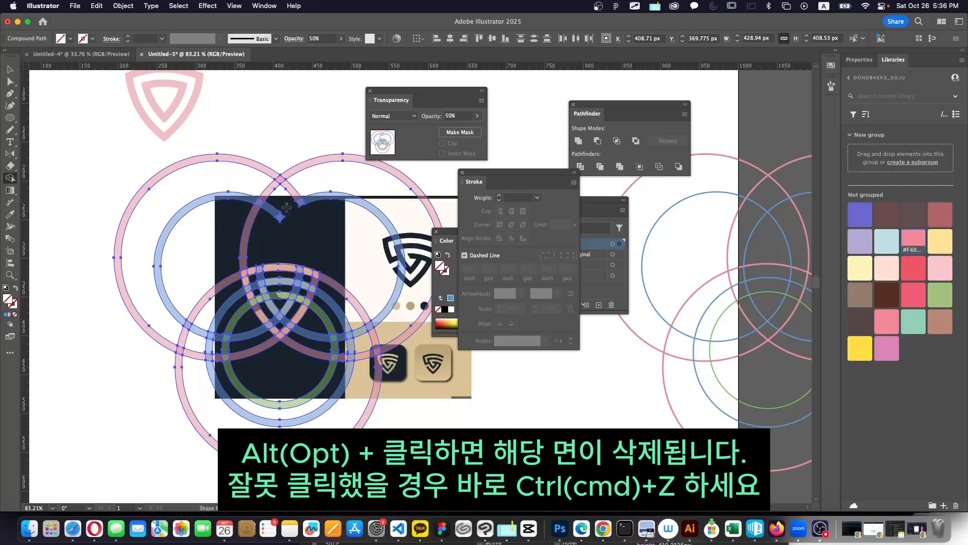
alt+click(286, 207)
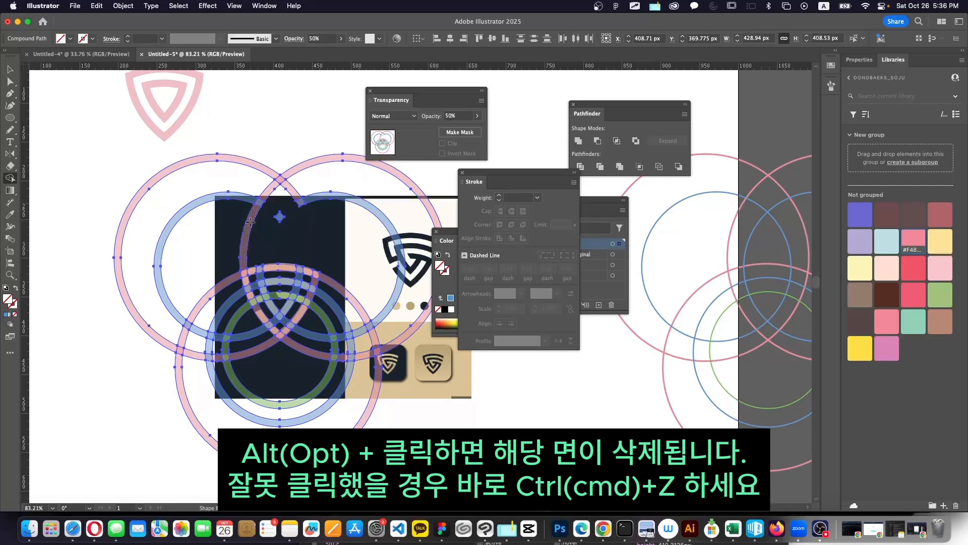
alt+click(223, 277)
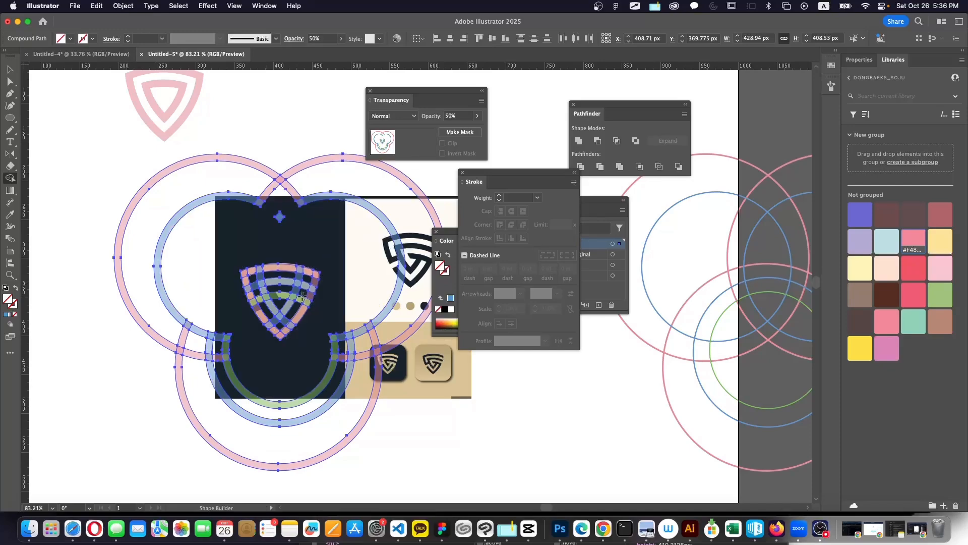
Remove the stray band pieces crossing the gap between the shield's outer frame and its inner bands with Shape Builder
scroll(252, 292, up, 4)
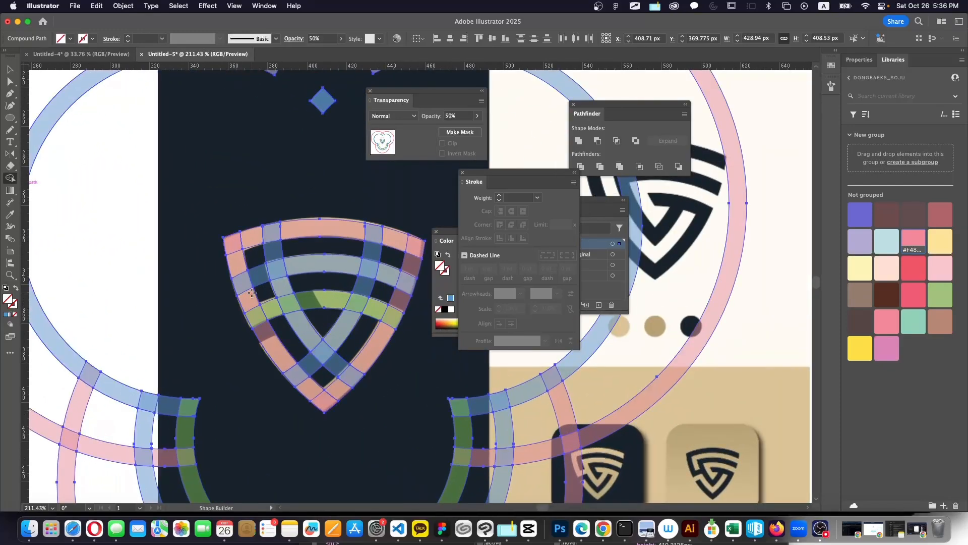
scroll(251, 293, right, 4)
scroll(252, 293, down, 2)
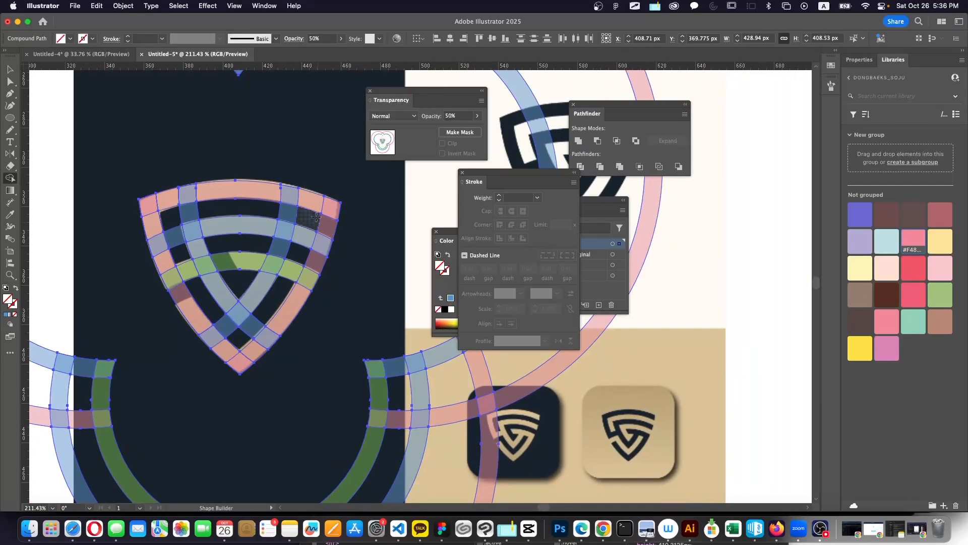
alt+click(290, 214)
alt+click(188, 212)
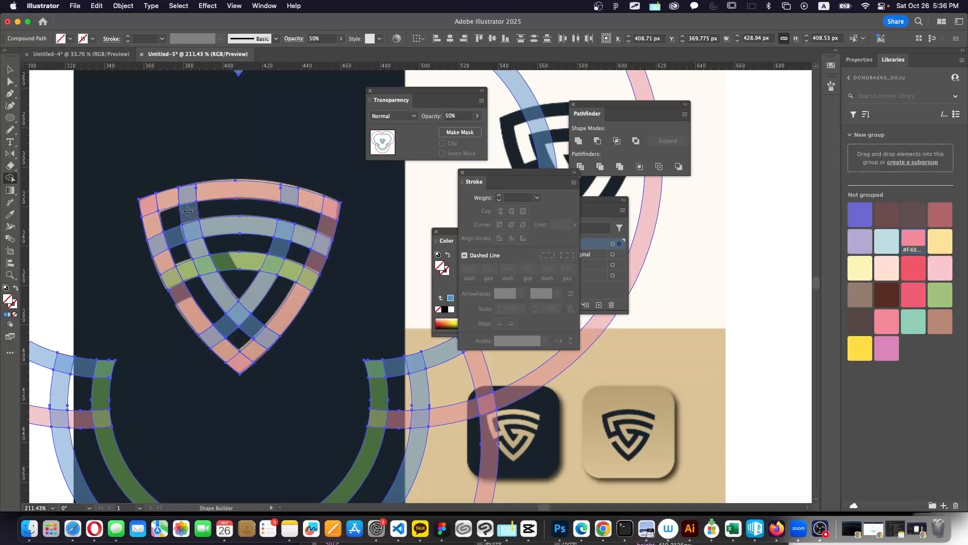
alt+click(174, 234)
alt+click(222, 263)
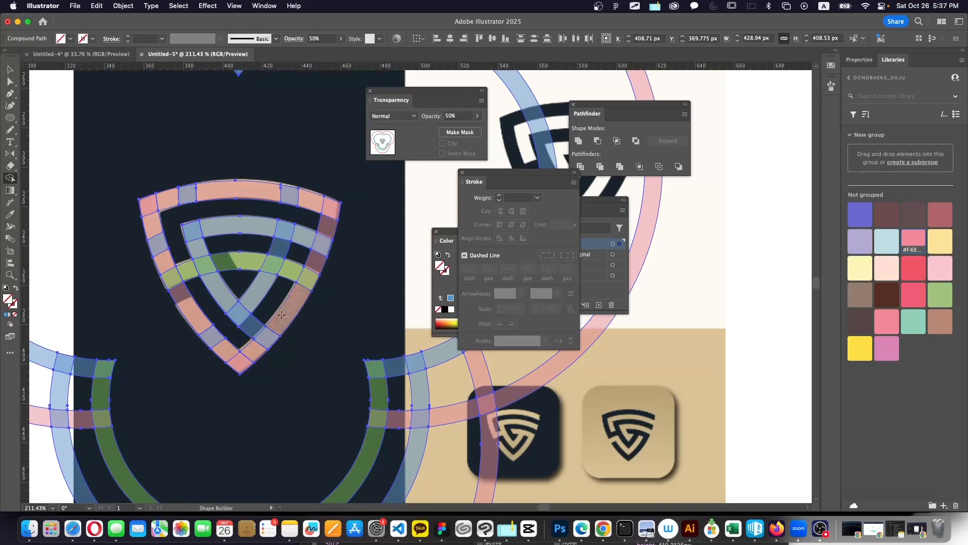
key(v)
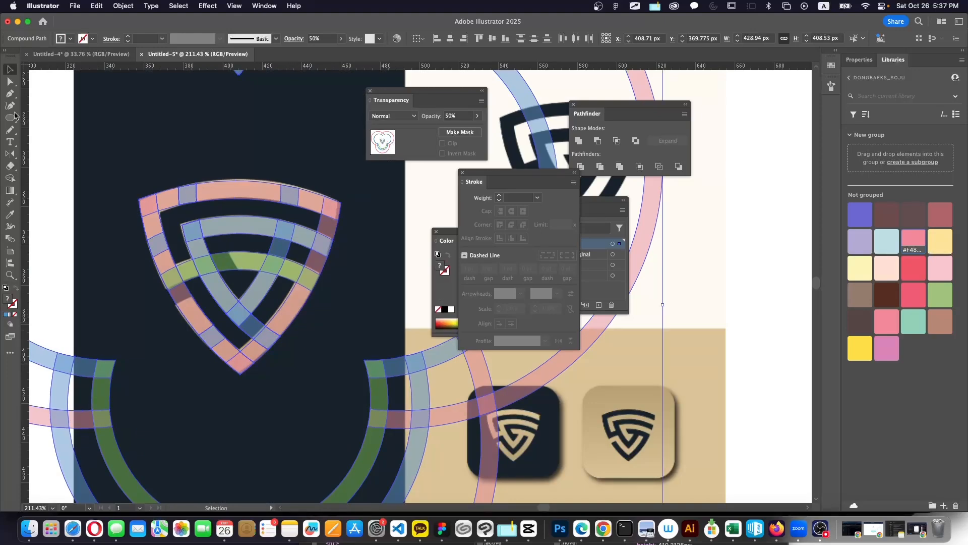
click(9, 93)
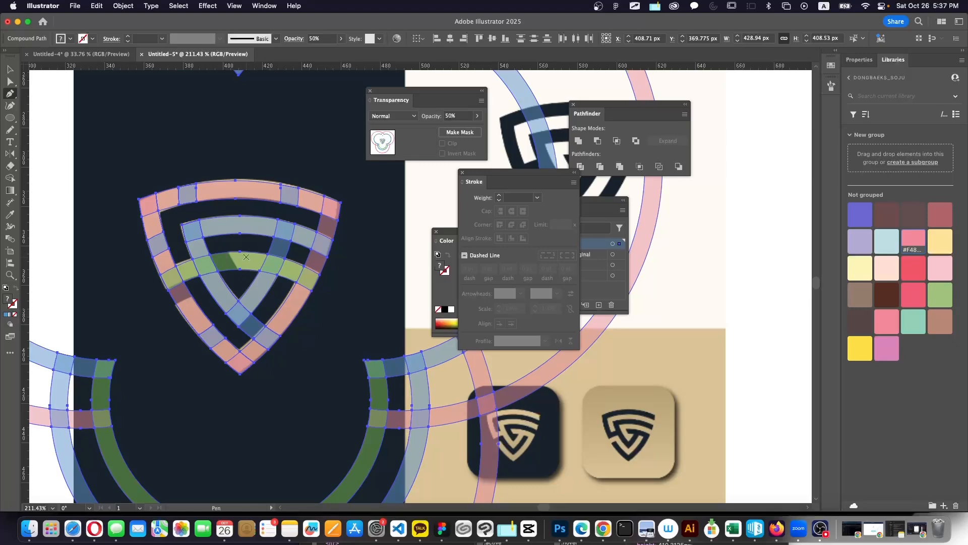
scroll(246, 258, down, 8)
key(v)
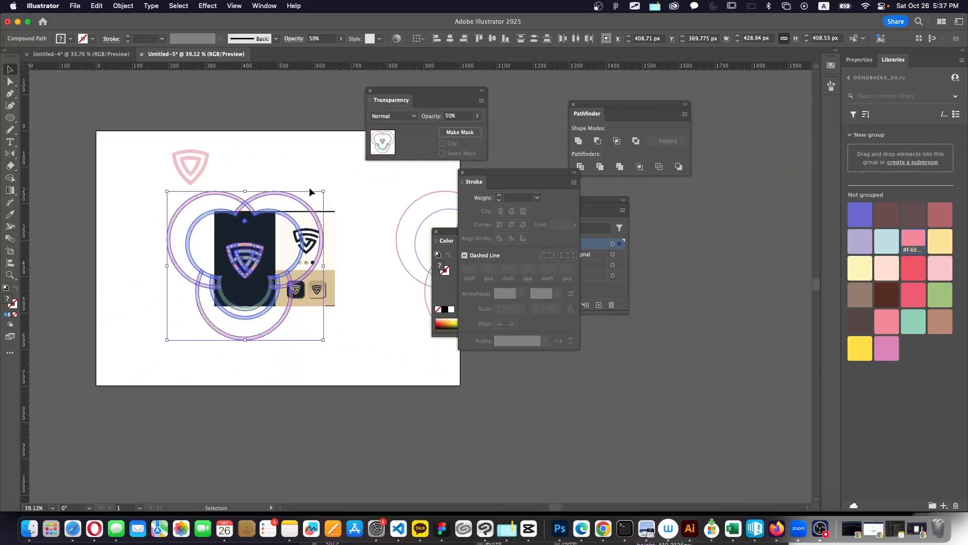
click(325, 172)
click(229, 233)
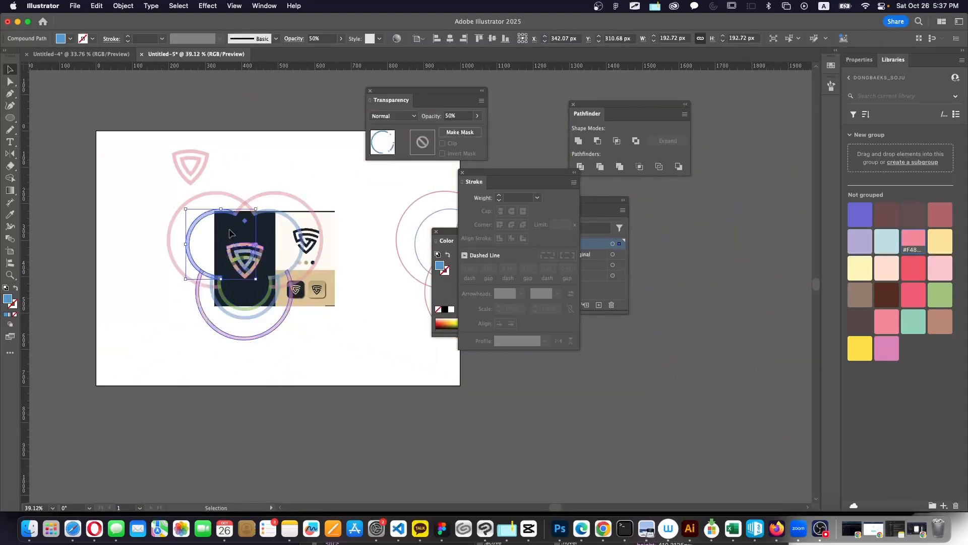
click(170, 217)
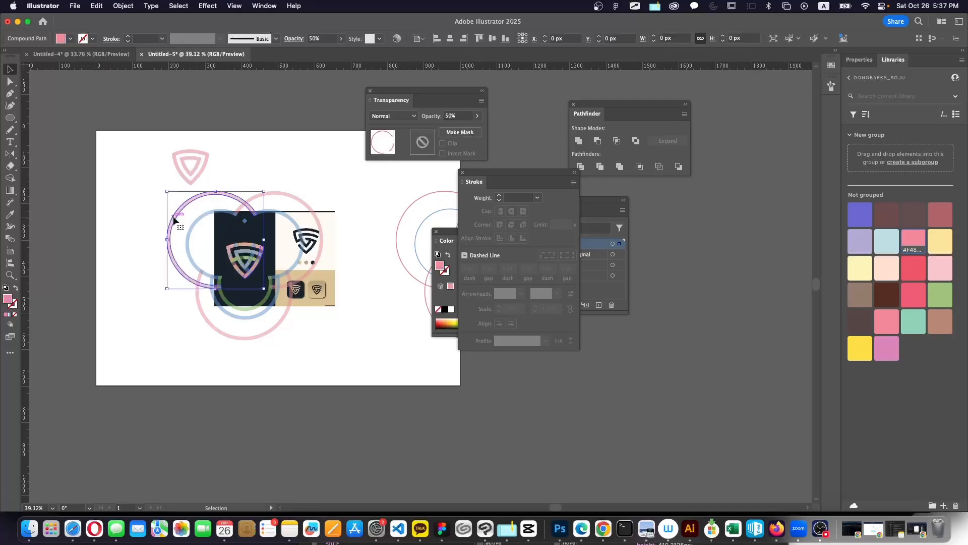
click(225, 225)
scroll(249, 255, up, 5)
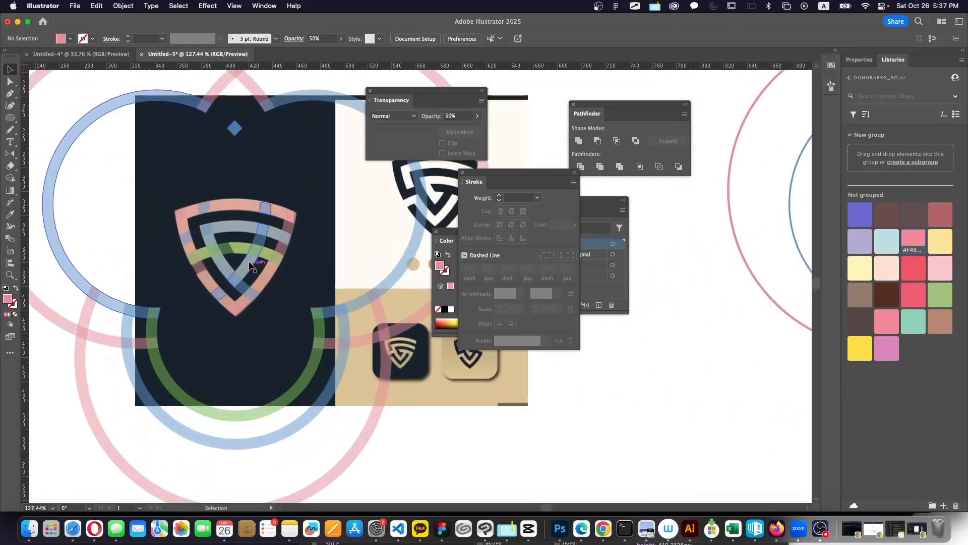
scroll(251, 266, down, 5)
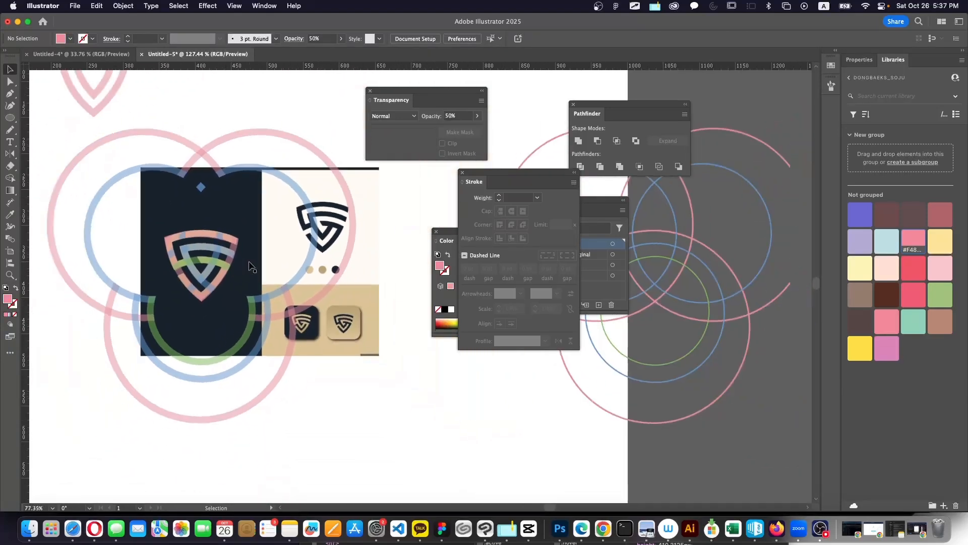
scroll(261, 263, up, 6)
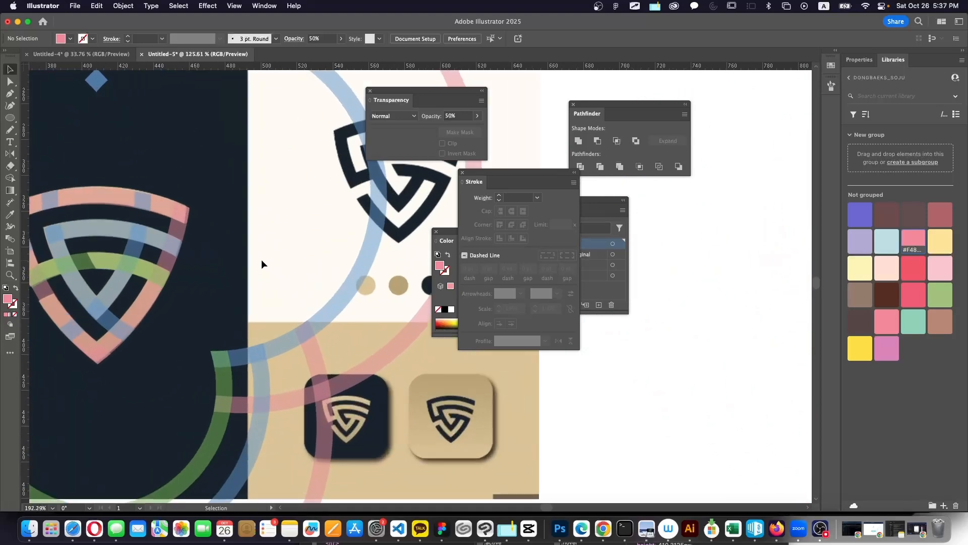
right_click(101, 275)
key(Escape)
scroll(110, 275, left, 5)
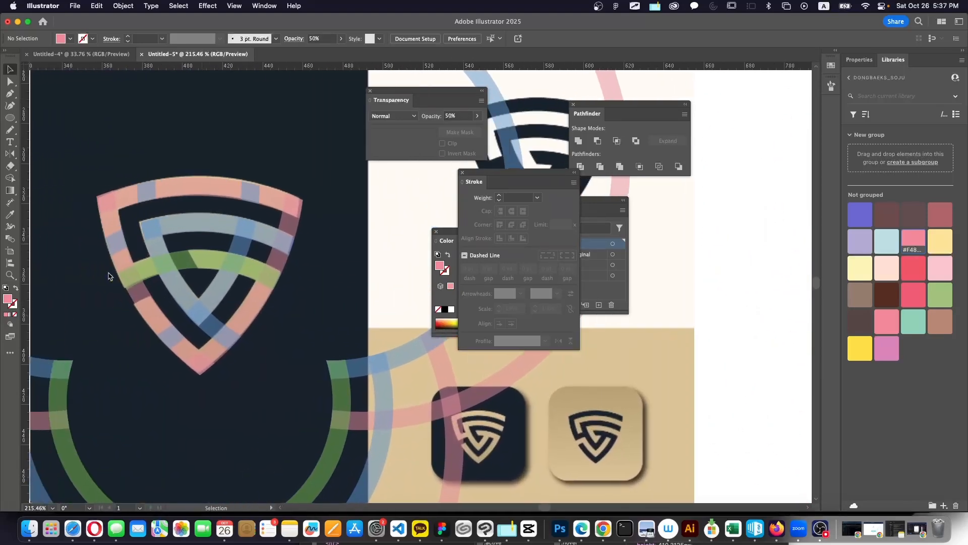
click(10, 118)
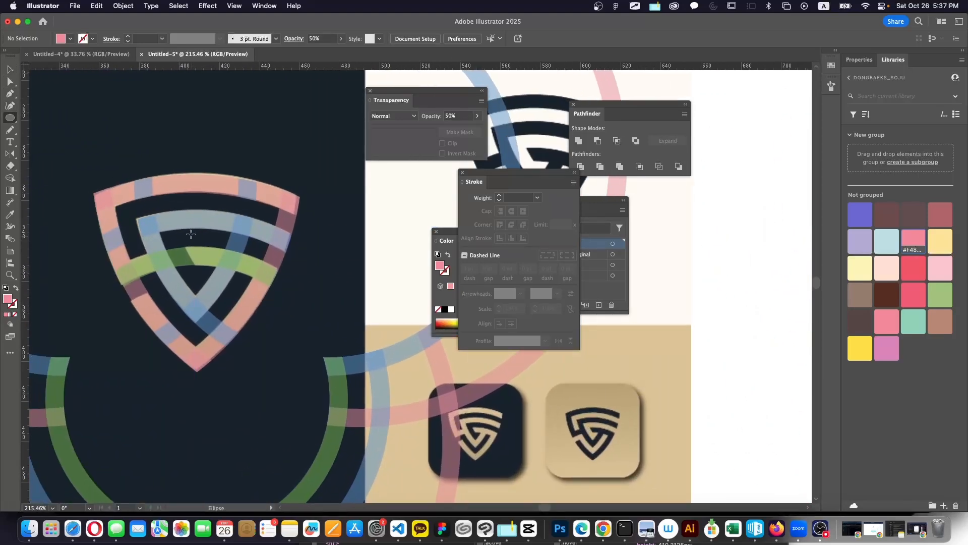
mouse_move(190, 234)
mouse_down()
mouse_move(328, 302)
mouse_move(314, 348)
mouse_up()
key(shift+x)
key(v)
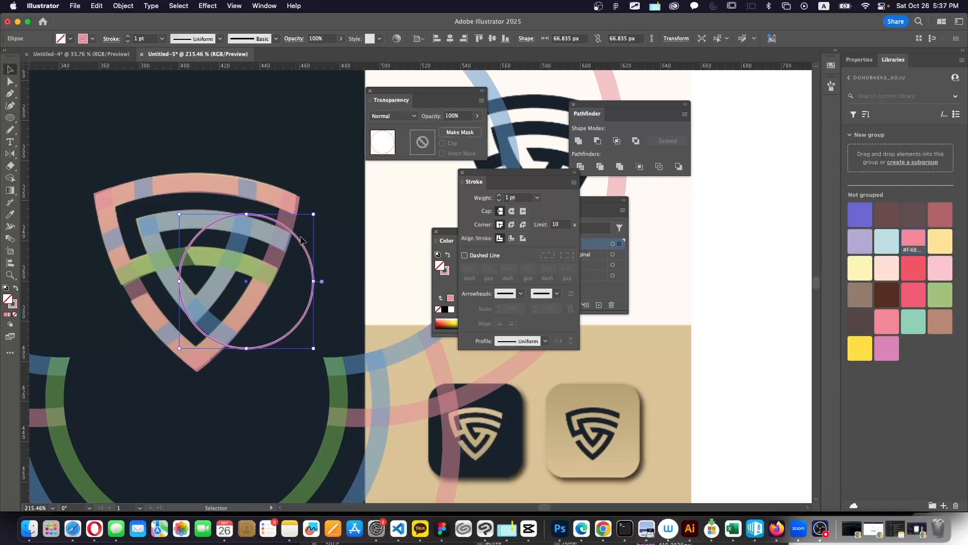
drag(306, 252, 315, 191)
key(Delete)
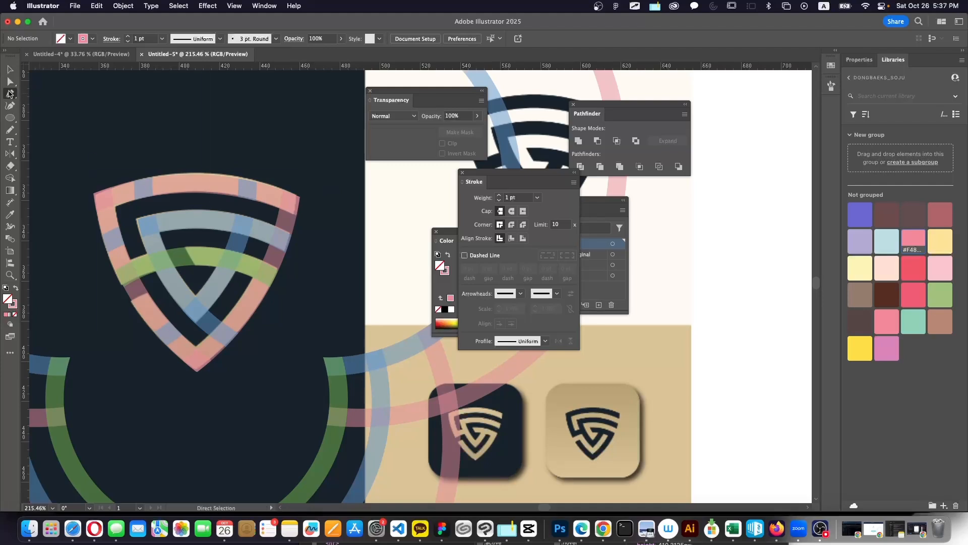
Draw a slanted line segment about 9 px wide and 16 px high across the green band, along the reference logo's cut edge
click(7, 93)
click(10, 118)
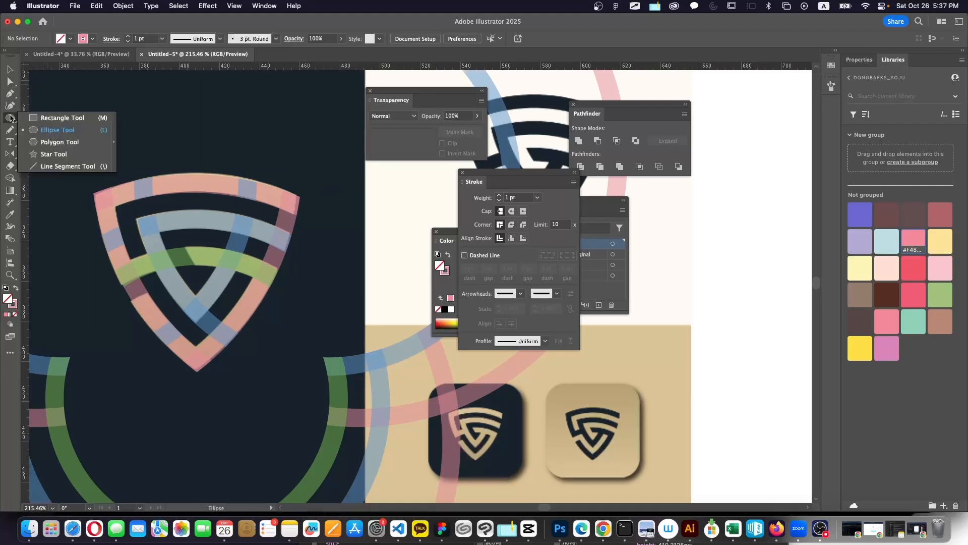
click(56, 166)
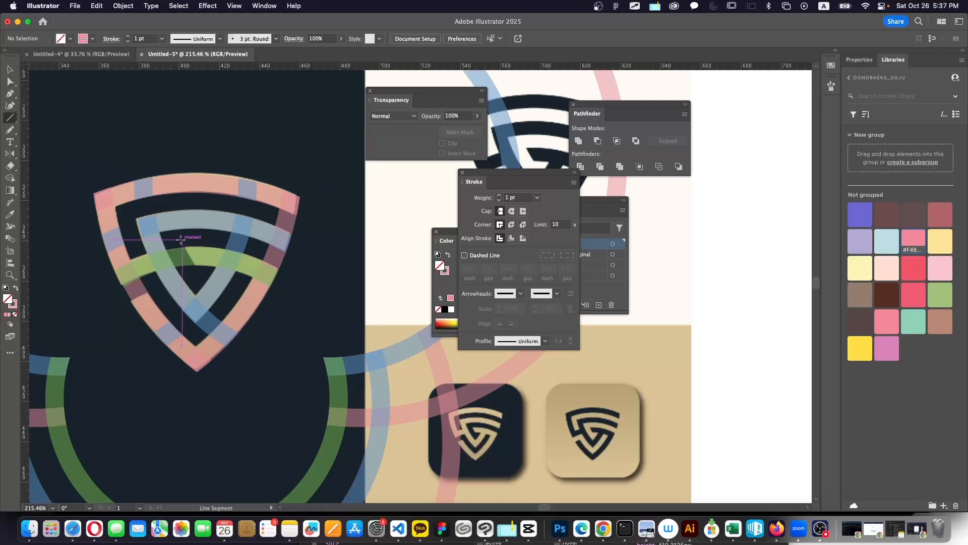
mouse_move(182, 240)
mouse_down()
mouse_move(200, 269)
mouse_move(186, 259)
mouse_up()
scroll(200, 269, up, 5)
key(v)
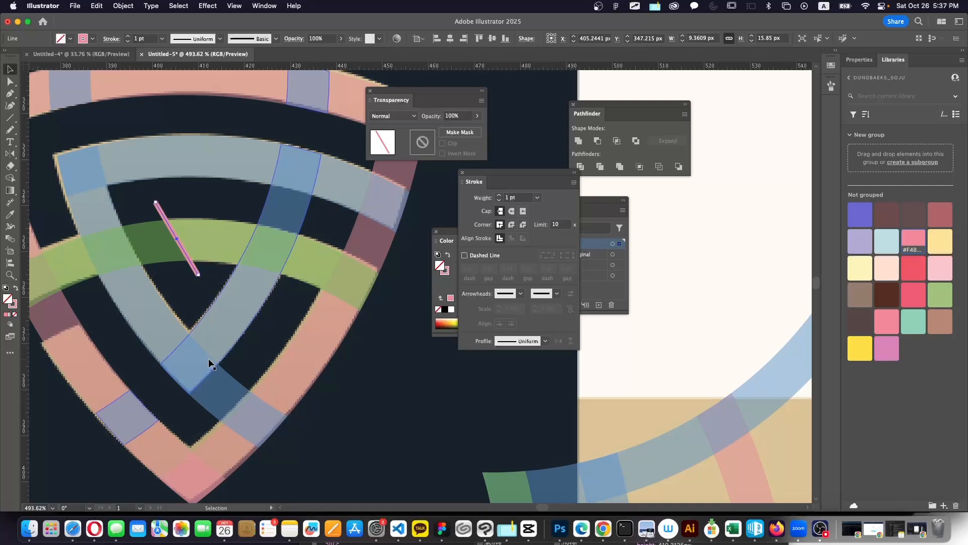
Select the circle pieces together with the cutting line and remove the green band piece left of the line with Shape Builder
scroll(208, 358, down, 10)
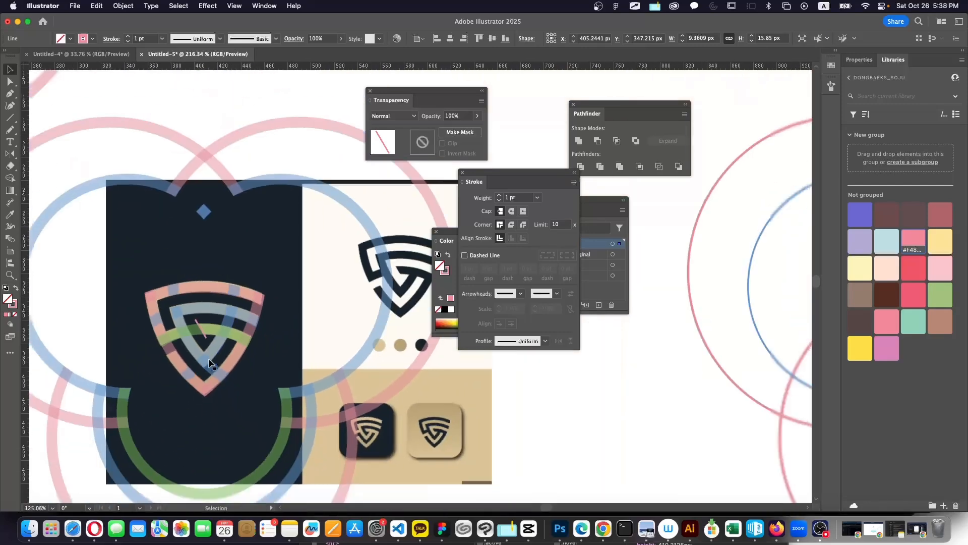
click(89, 246)
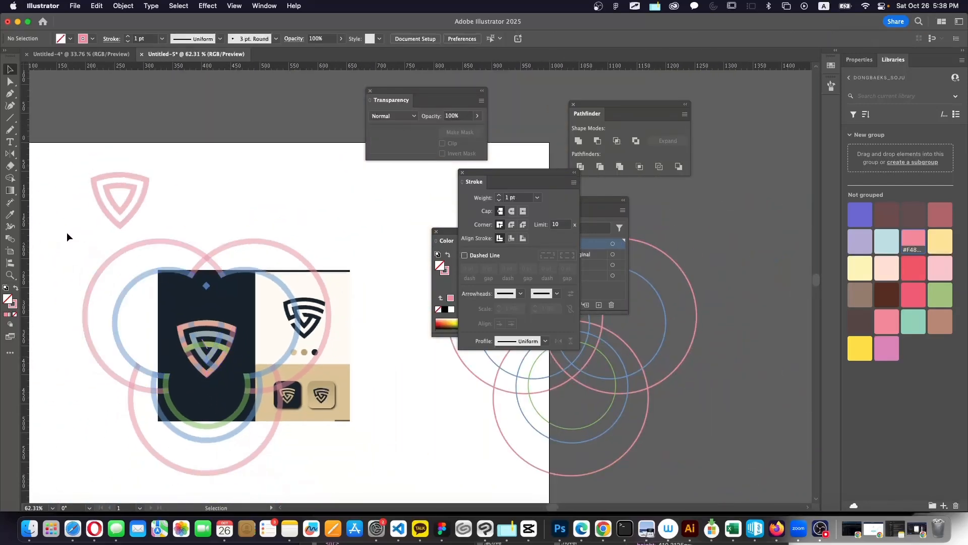
drag(65, 238, 256, 341)
drag(331, 459, 346, 473)
click(10, 178)
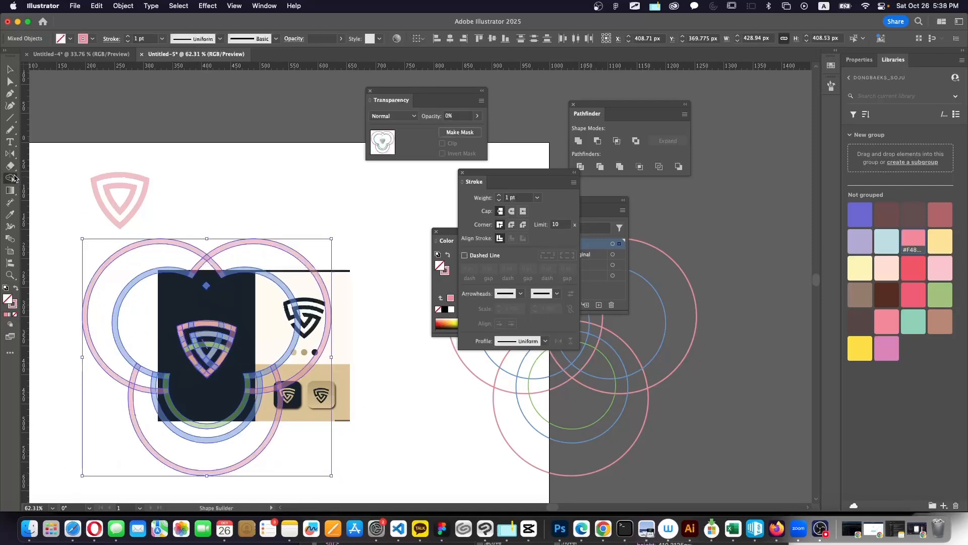
scroll(201, 319, up, 6)
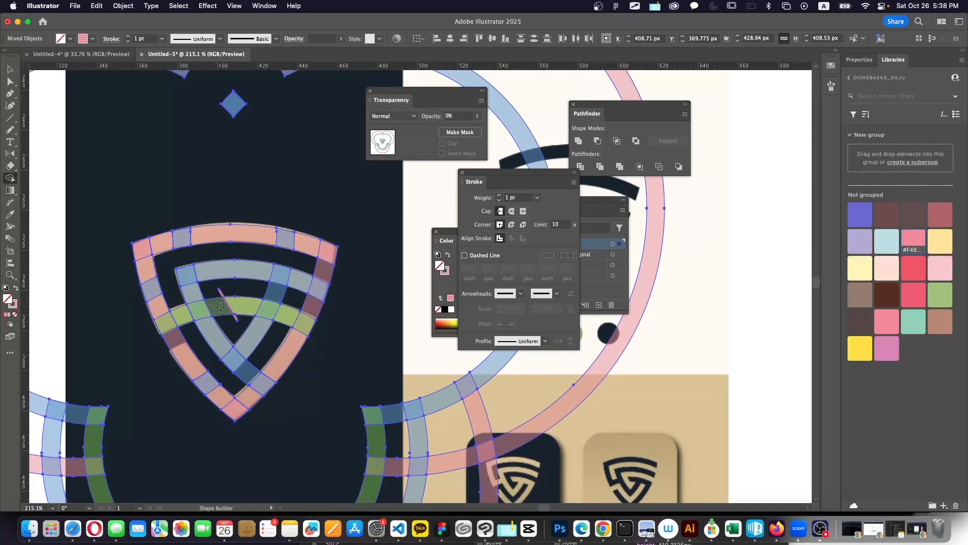
alt+click(221, 306)
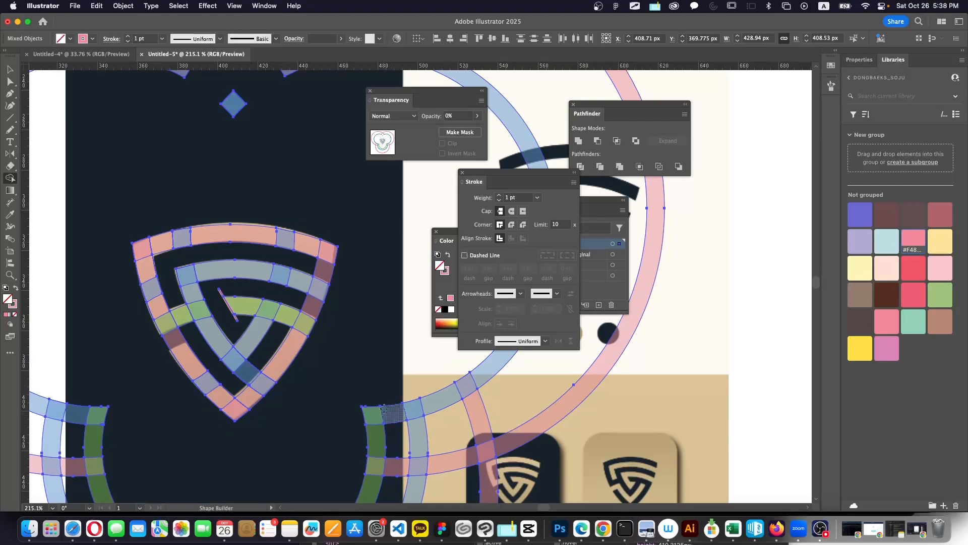
Remove the two band pieces closing the gaps along the shield's upper right edge with Shape Builder, and deselect the artwork
alt+click(313, 309)
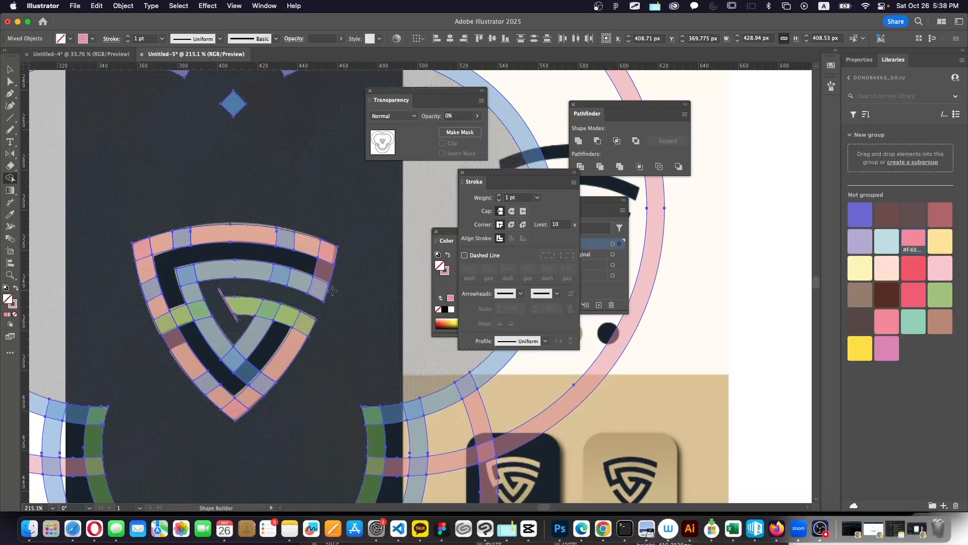
alt+click(325, 271)
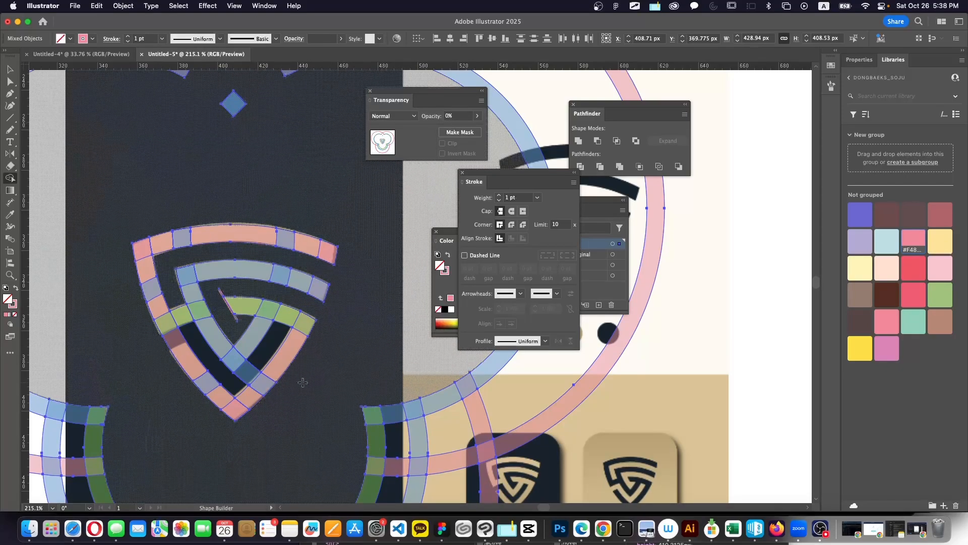
alt+scroll(302, 382, down, 5)
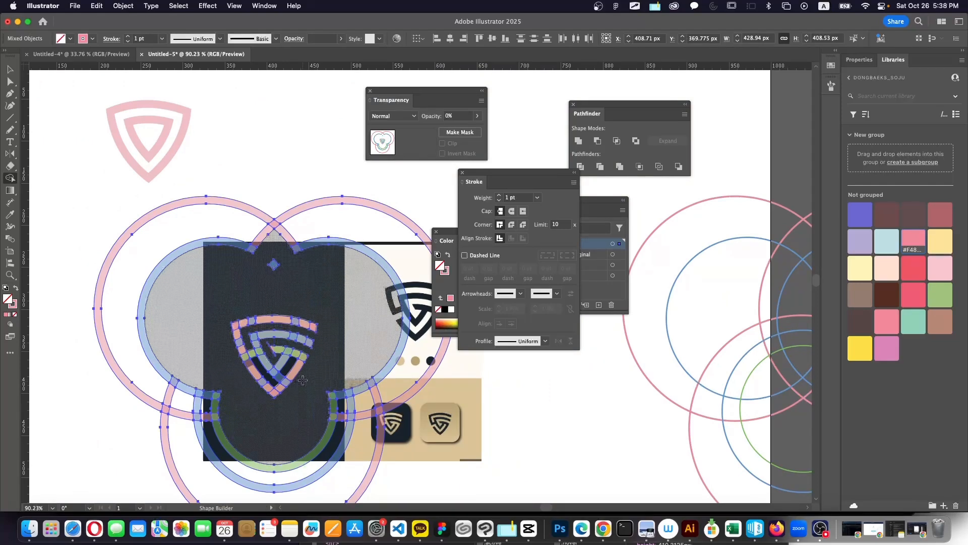
alt+click(275, 351)
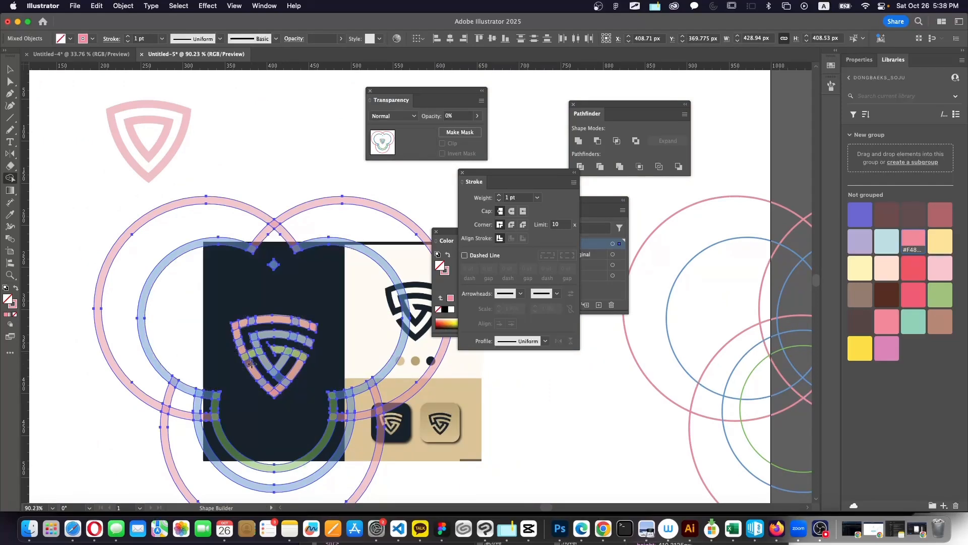
alt+scroll(251, 363, up, 2)
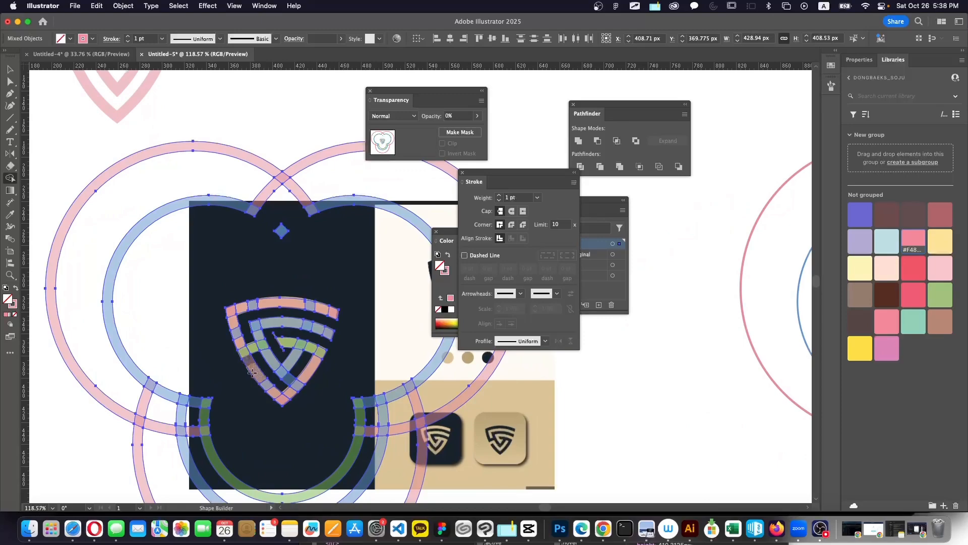
alt+scroll(254, 372, up, 6)
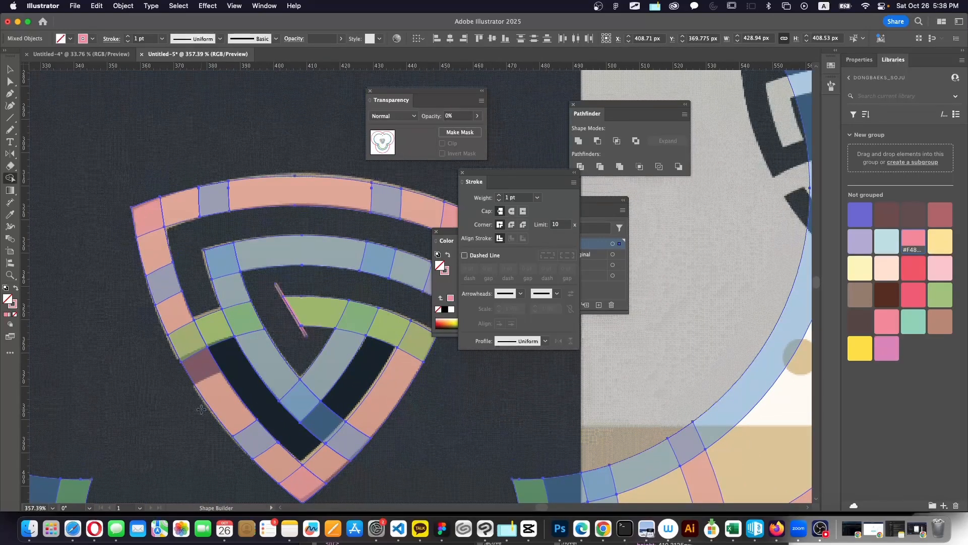
key(v)
click(239, 378)
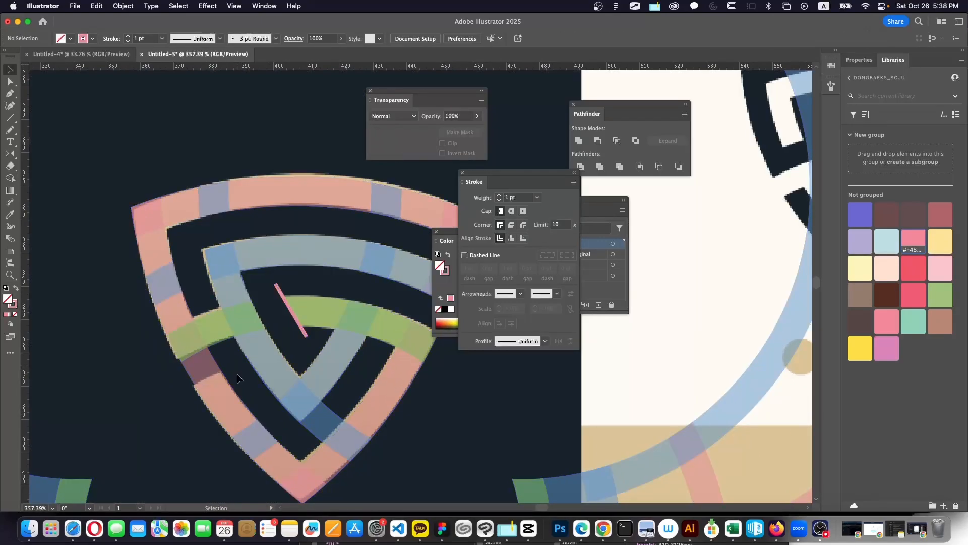
Draw a circle about 105 px in diameter and position its upper left arc along the reference logo's lower left cut edge
alt+scroll(239, 378, down, 12)
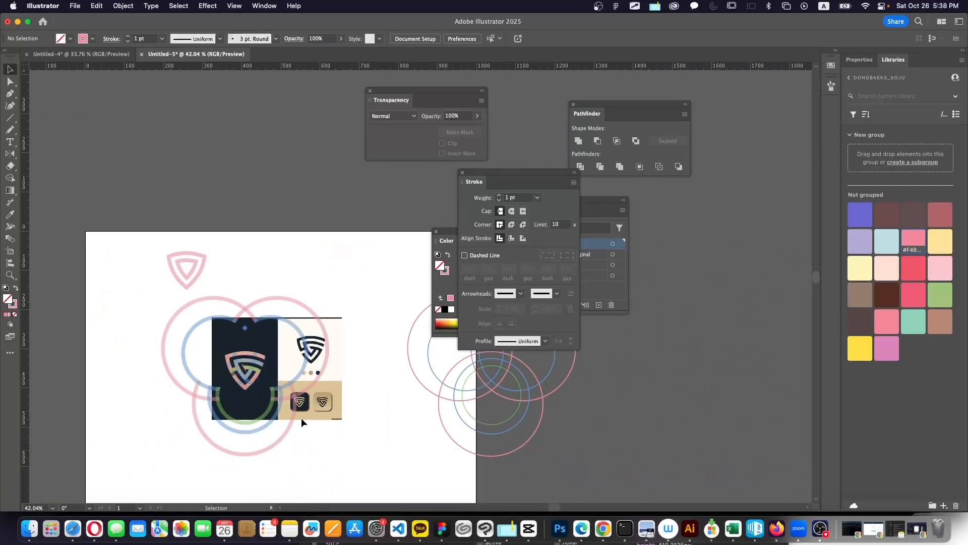
alt+scroll(255, 398, up, 8)
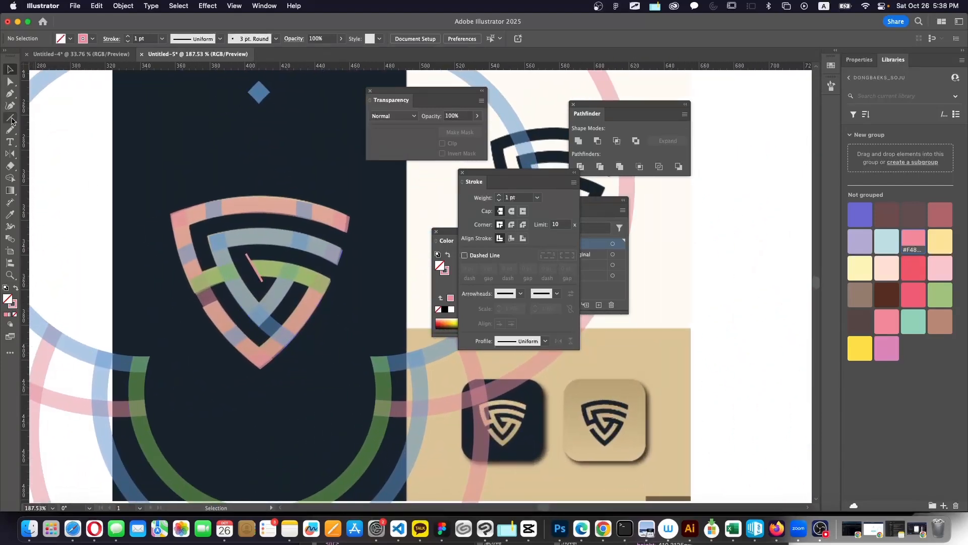
key(l)
drag(178, 306, 362, 489)
key(v)
drag(346, 351, 331, 339)
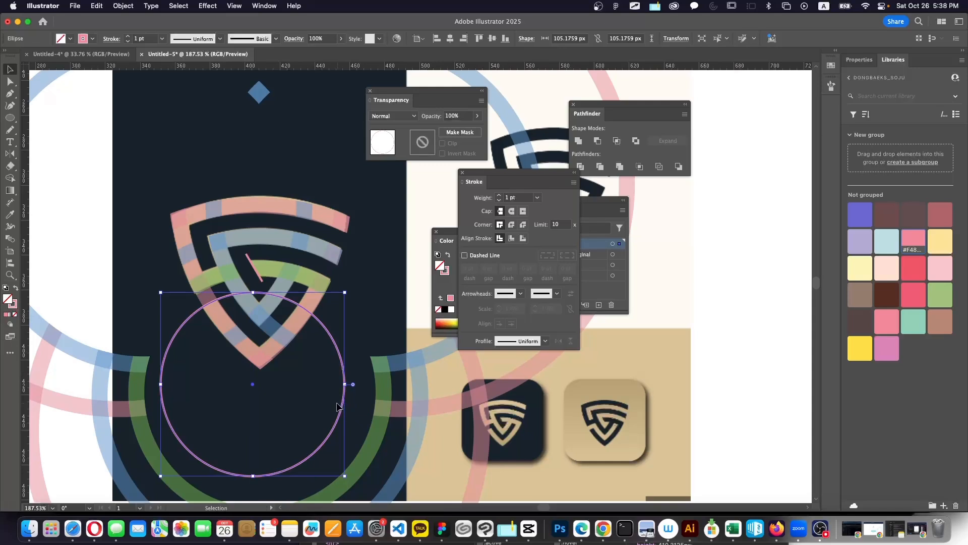
click(355, 342)
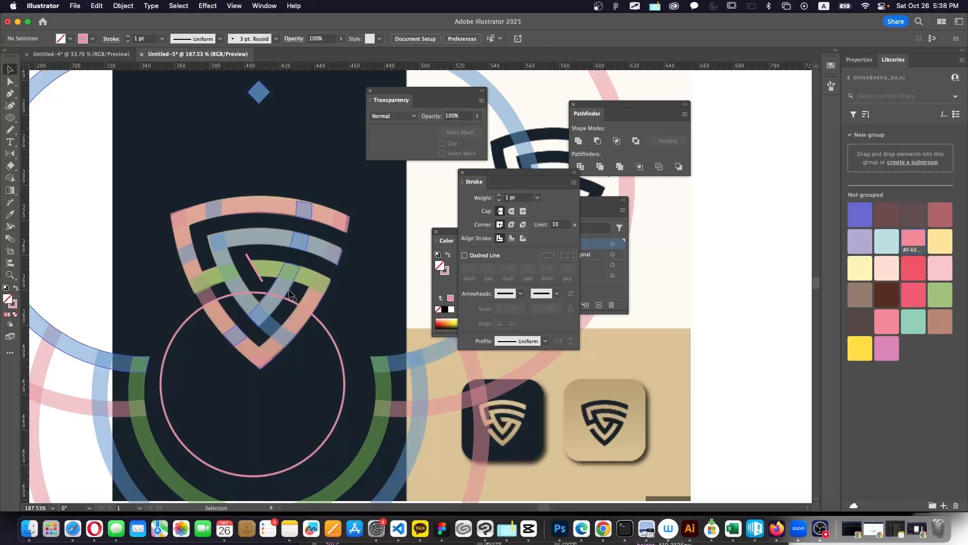
click(321, 323)
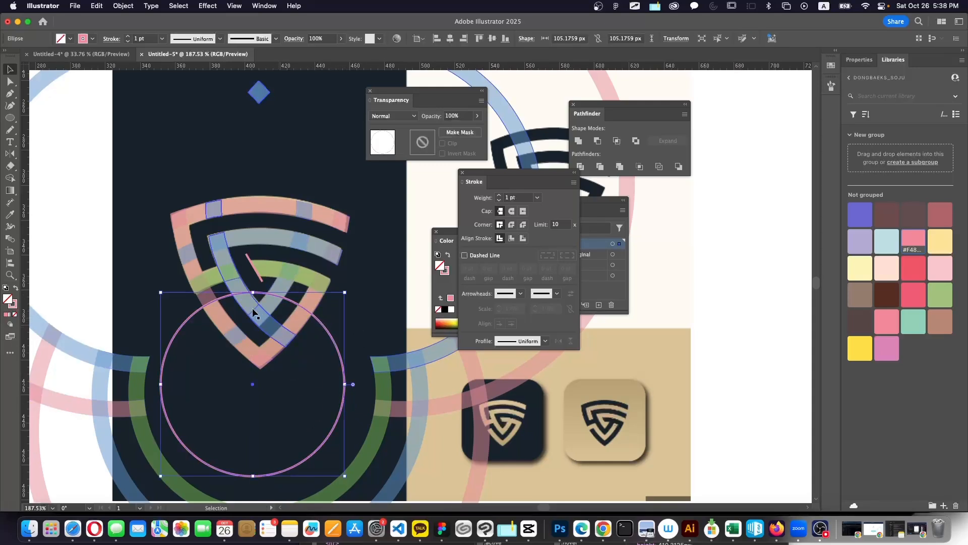
Add two anchor points to the circle's path, one on each side of the band at the lower left cut
click(10, 94)
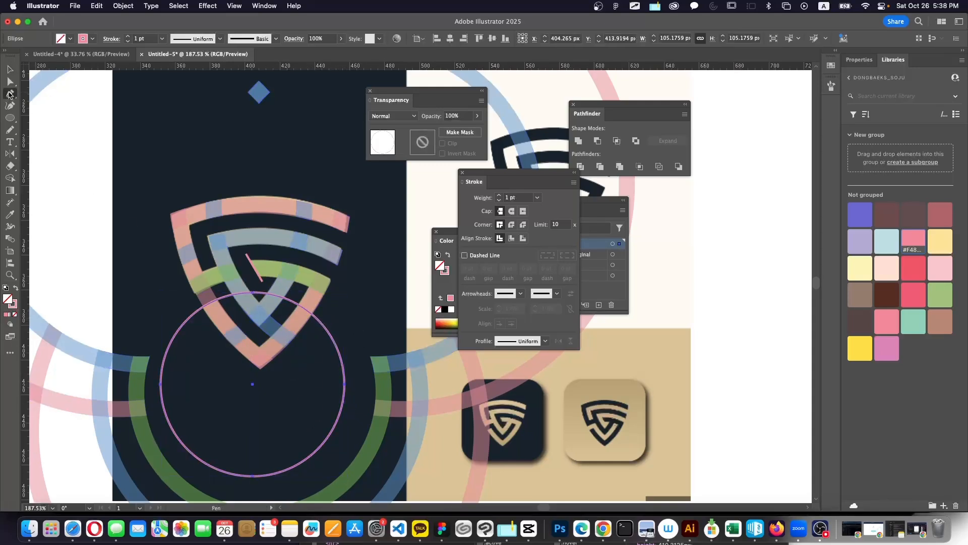
click(225, 297)
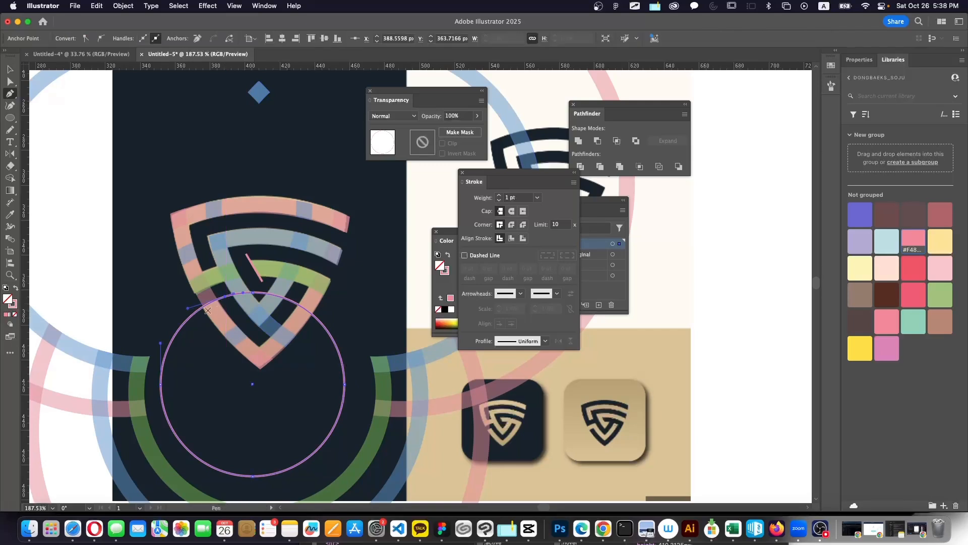
click(197, 310)
key(v)
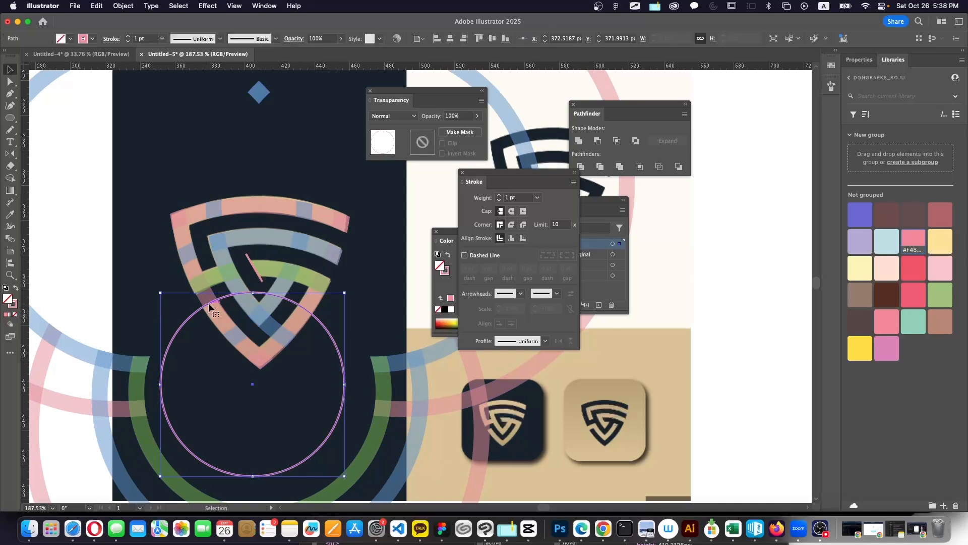
Isolate the circle and delete its remaining anchor points, keeping only an arc about 16 px wide across the band, and leave isolation
double_click(208, 302)
key(a)
click(252, 293)
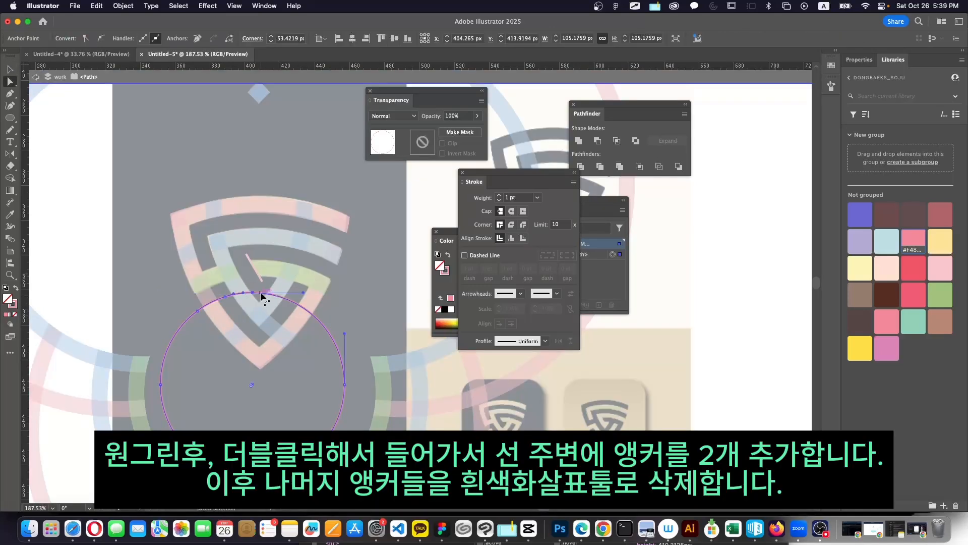
key(Delete)
drag(364, 342, 334, 419)
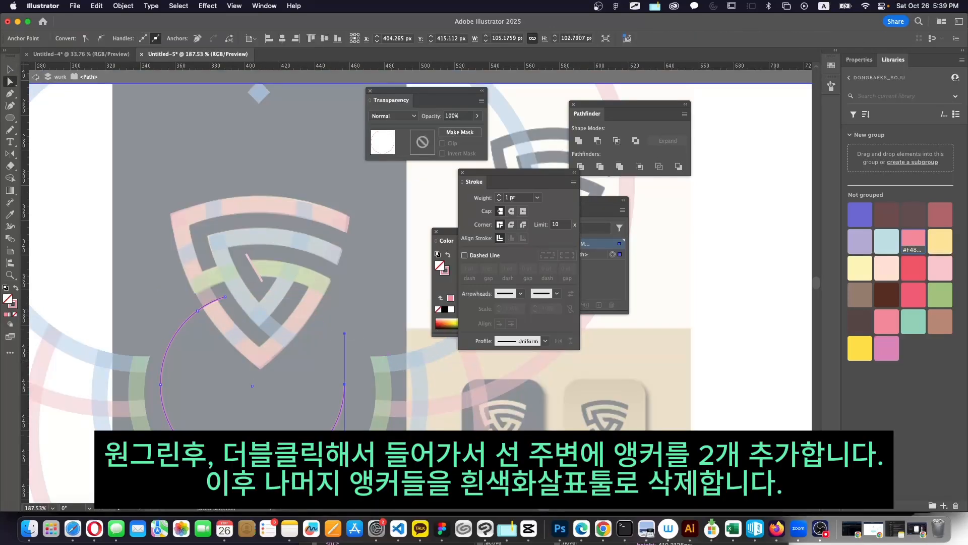
key(Delete)
key(Delete)
mouse_move(280, 496)
mouse_down()
mouse_move(207, 391)
mouse_move(151, 373)
mouse_up()
key(Delete)
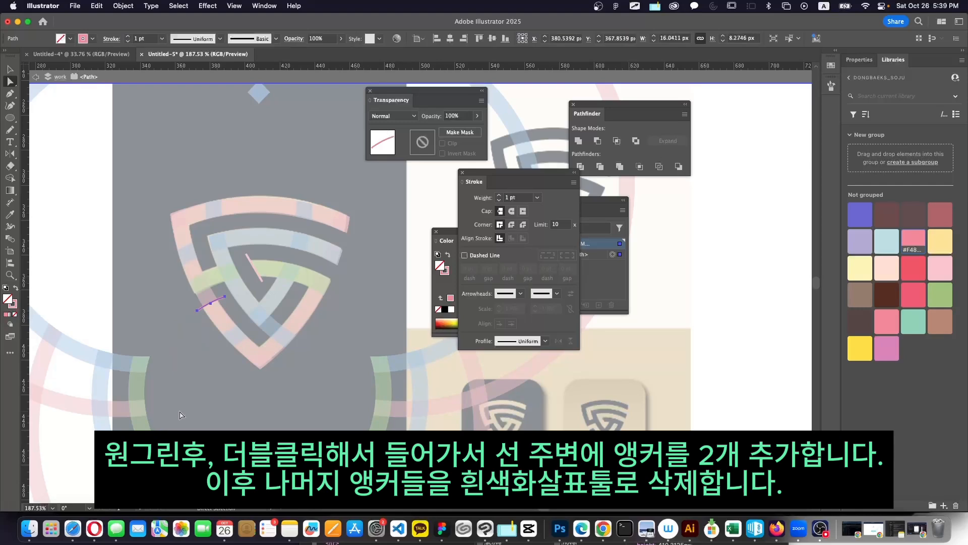
key(v)
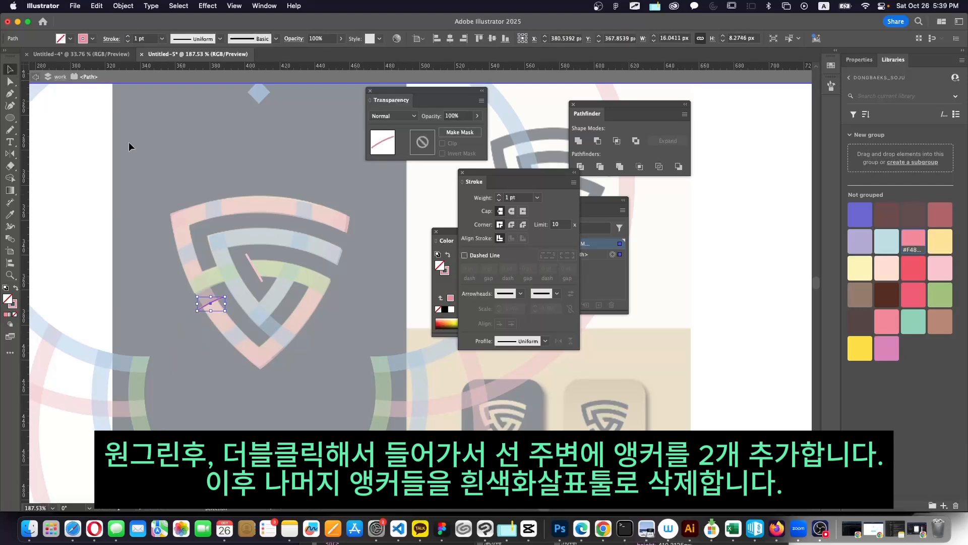
key(Escape)
Select the circle pieces with the cutting lines and remove the band piece above the arc and the protruding line ends with Shape Builder
scroll(172, 169, down, 8)
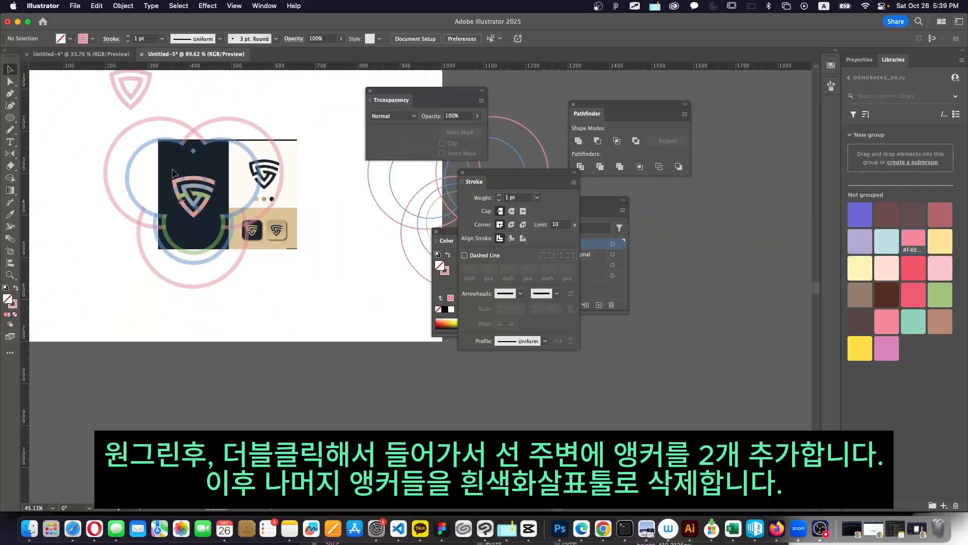
scroll(171, 168, up, 3)
drag(140, 152, 341, 331)
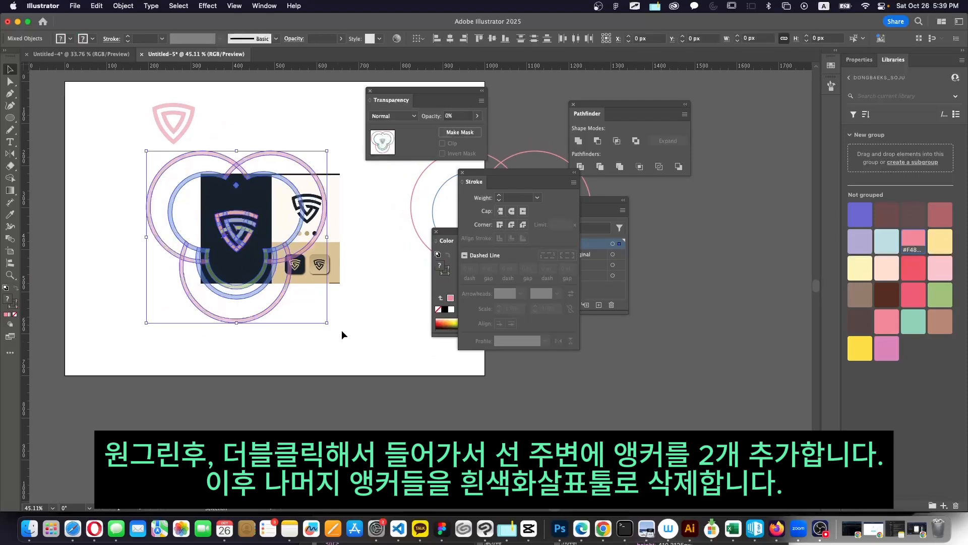
scroll(222, 241, up, 8)
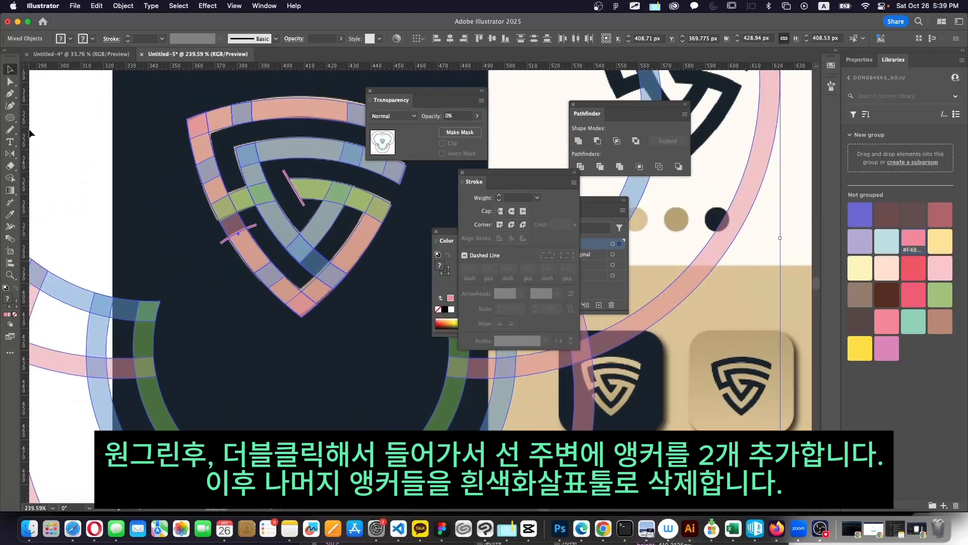
click(9, 178)
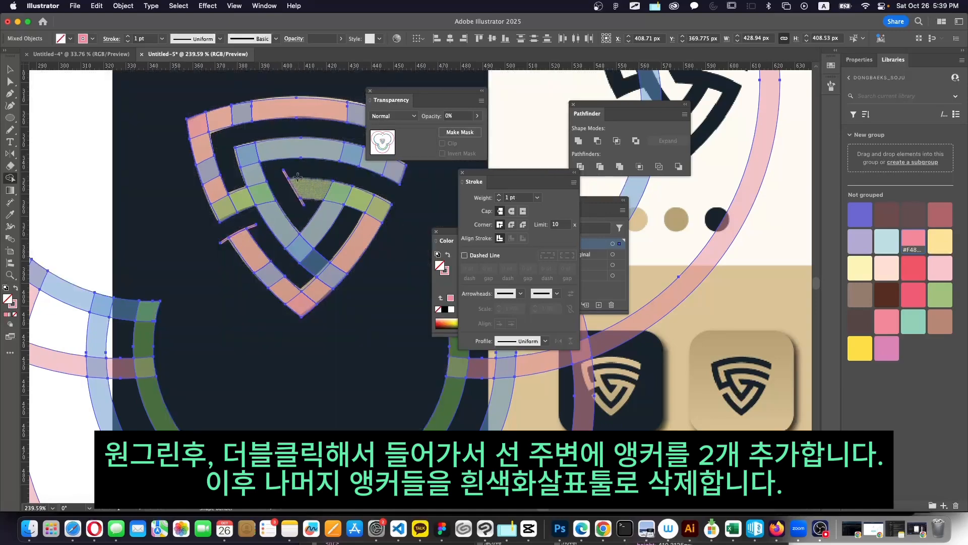
drag(285, 174, 303, 204)
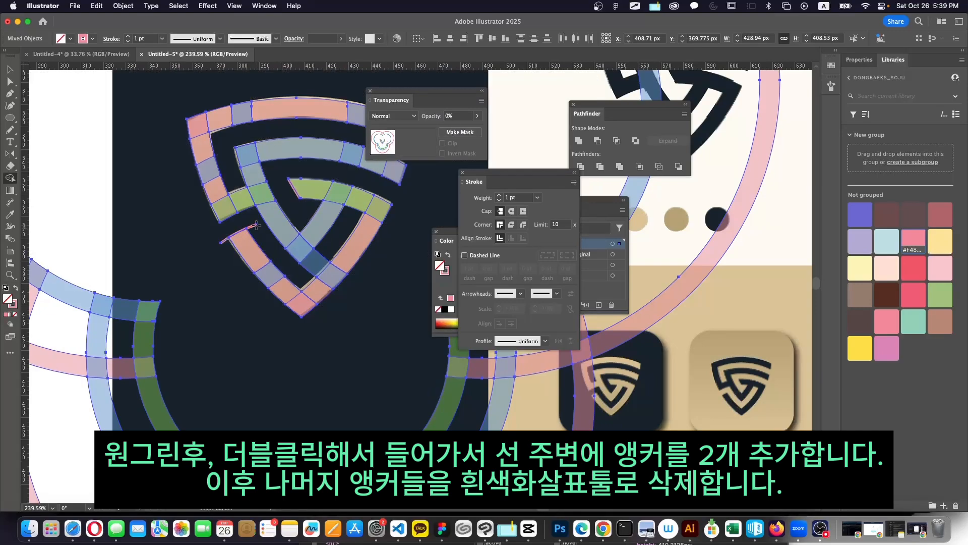
drag(253, 226, 225, 243)
Merge all selected logo and circle pieces into one shape with Pathfinder Unite
scroll(294, 335, down, 5)
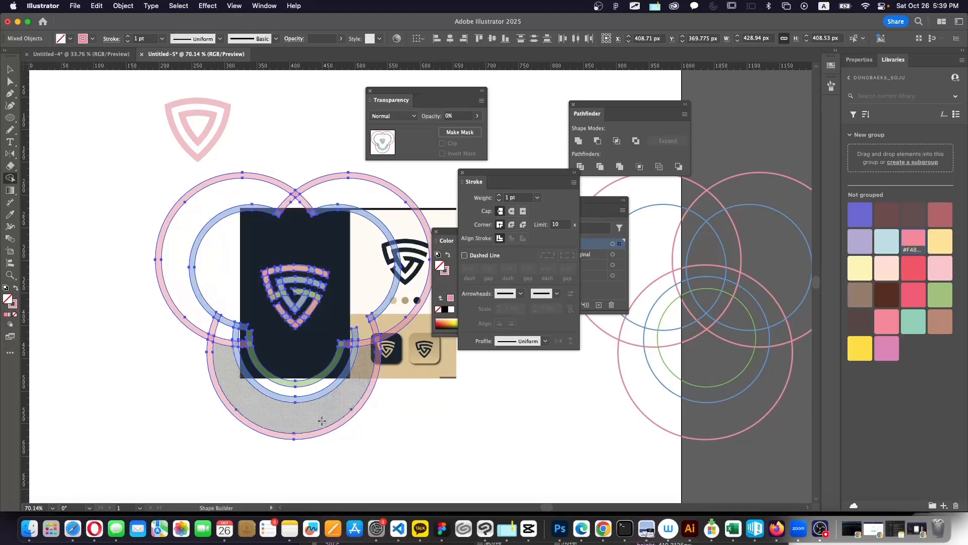
key(v)
scroll(324, 212, right, 2)
scroll(323, 212, up, 1)
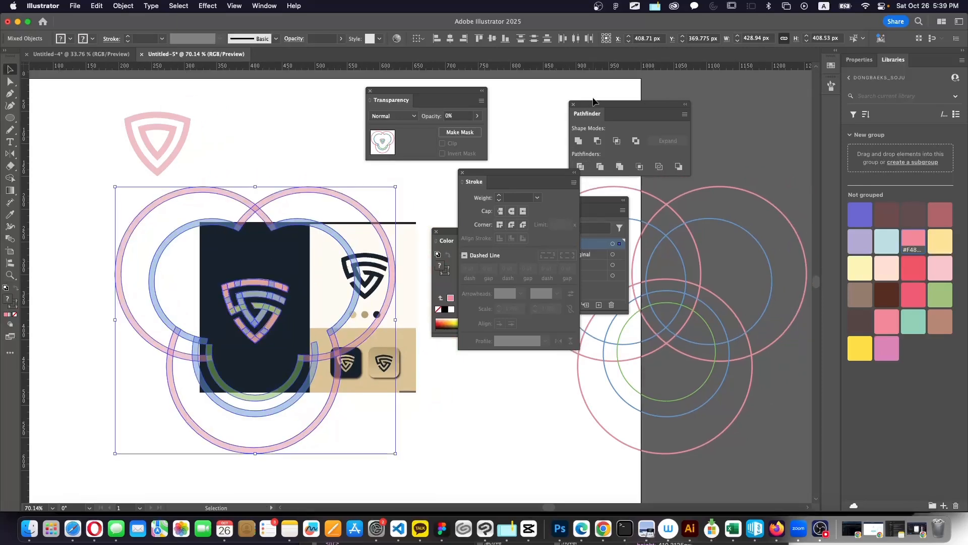
drag(593, 103, 422, 199)
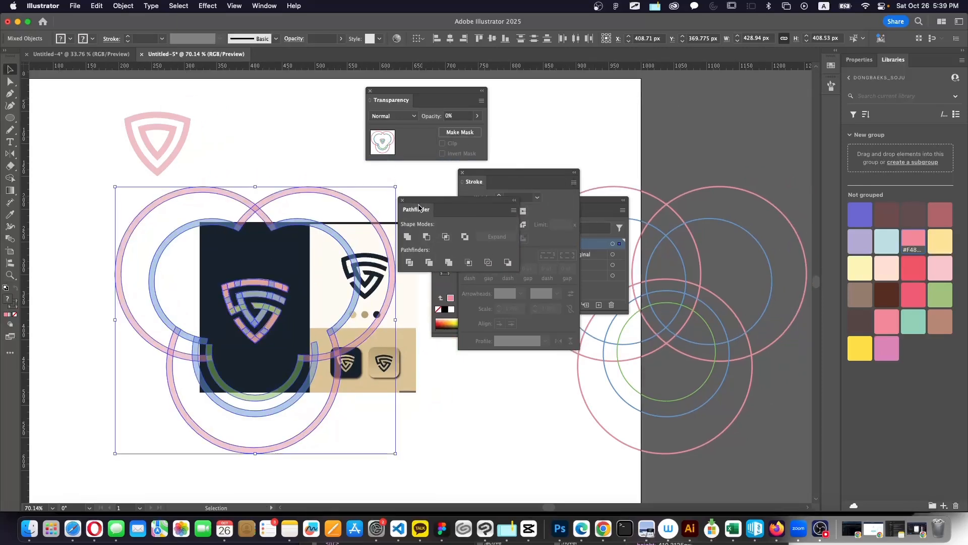
click(407, 237)
Isolate the merged group, delete the leftover circle outlines around the logo, and leave isolation
double_click(337, 238)
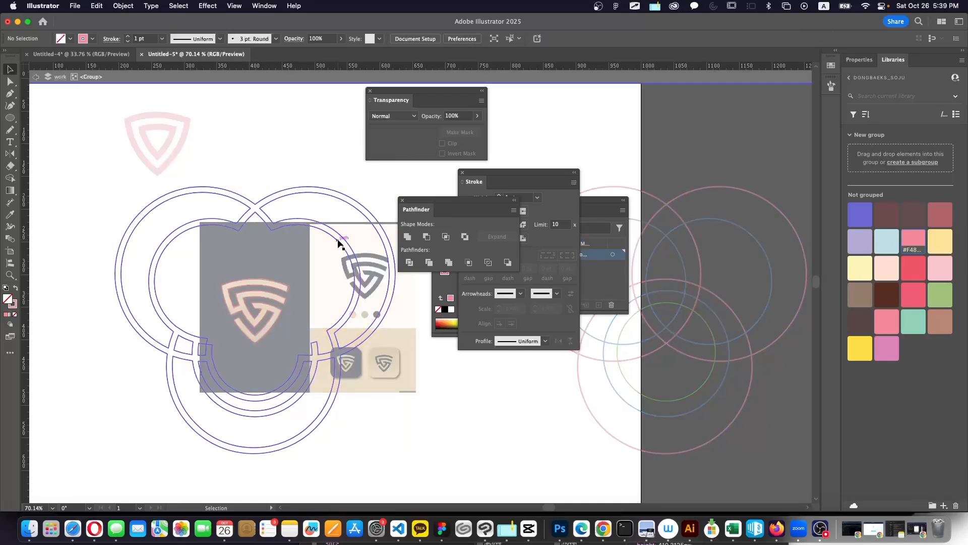
click(270, 229)
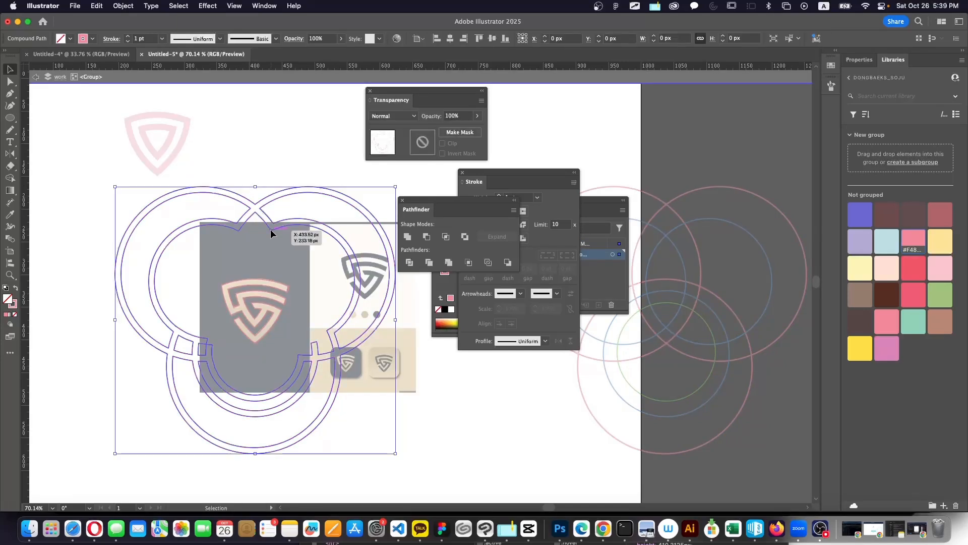
key(Delete)
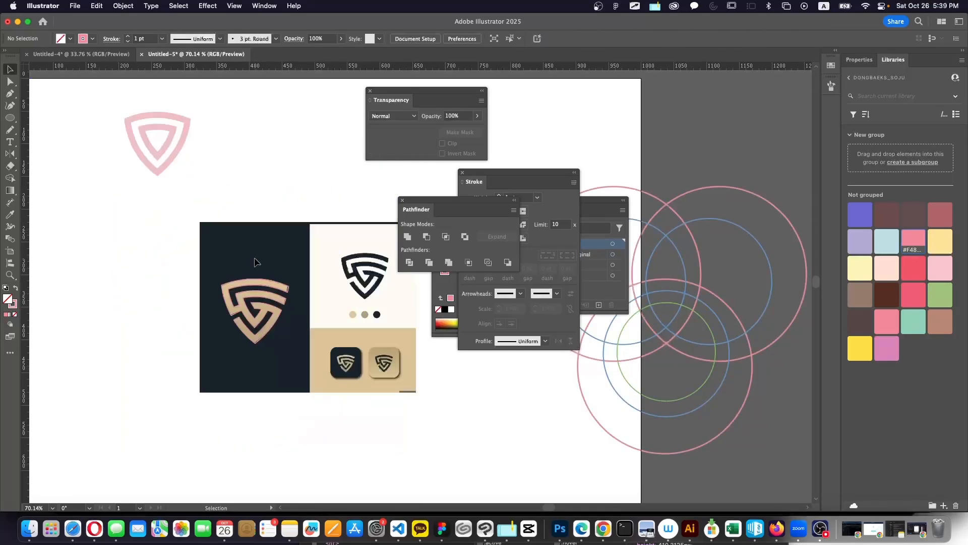
double_click(253, 260)
Move the united logo off the reference to the blank area on its left and swap its fill and stroke
click(263, 295)
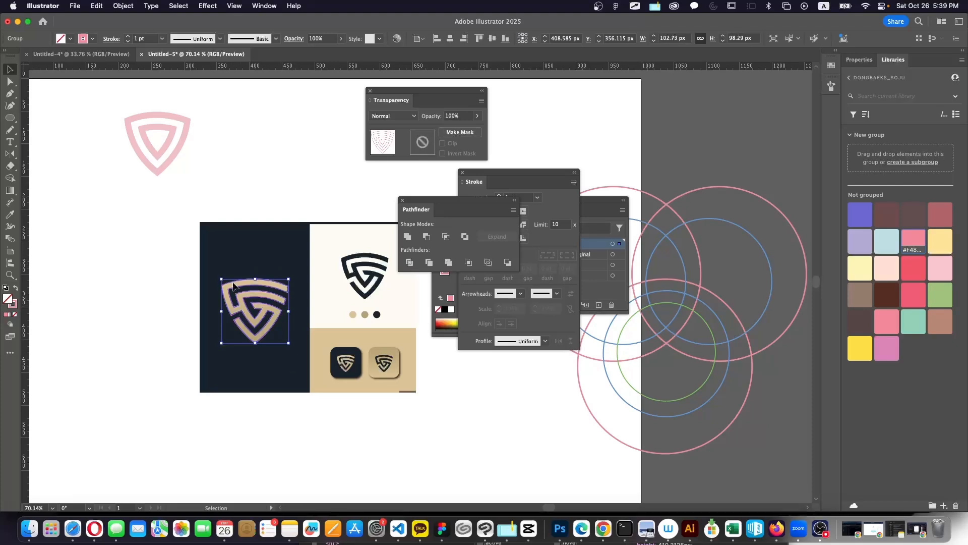
drag(267, 296, 134, 279)
key(shift+x)
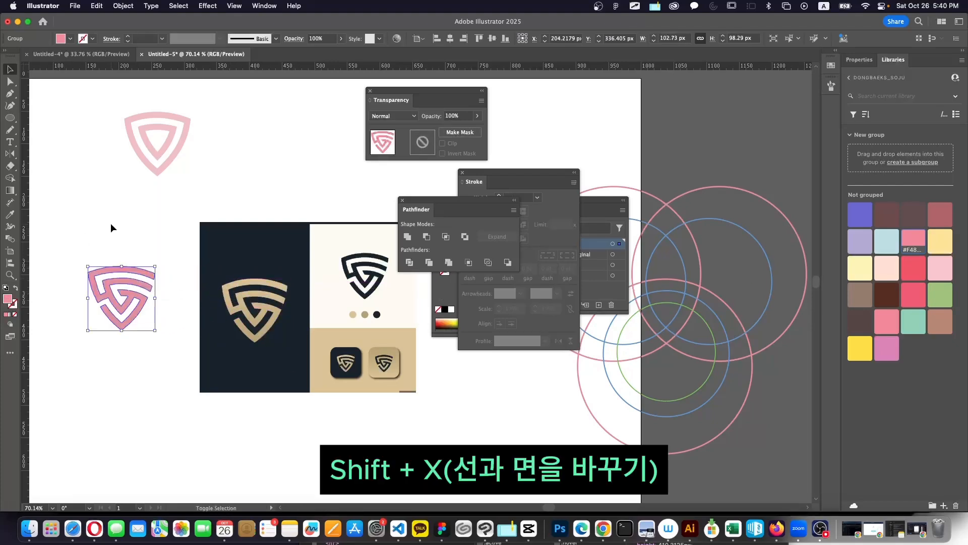
Move the pink logo to the blank artboard area below the reference image and deselect it
scroll(126, 219, left, 5)
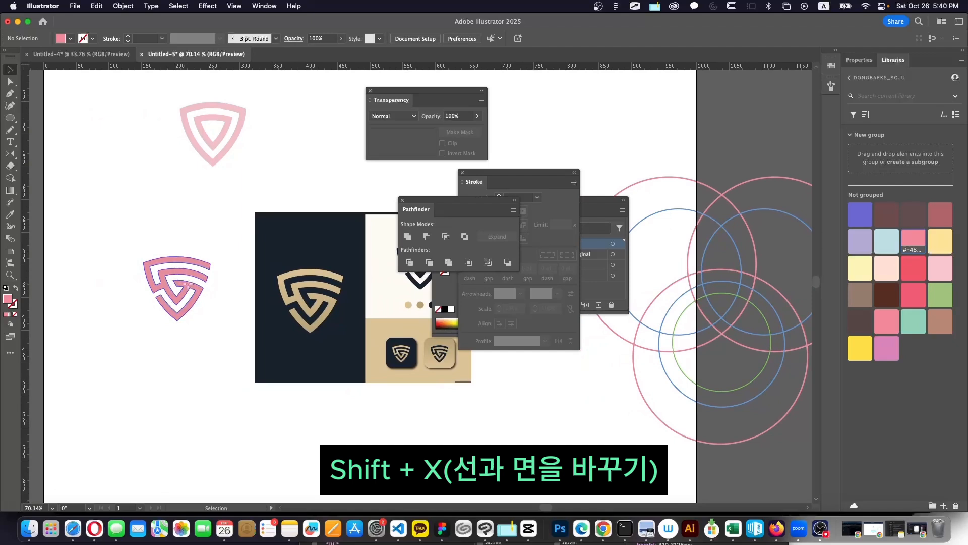
mouse_move(189, 287)
mouse_down()
mouse_move(217, 285)
mouse_move(207, 295)
mouse_move(348, 356)
mouse_move(246, 372)
mouse_move(190, 306)
mouse_up()
scroll(399, 361, down, 5)
scroll(399, 361, right, 5)
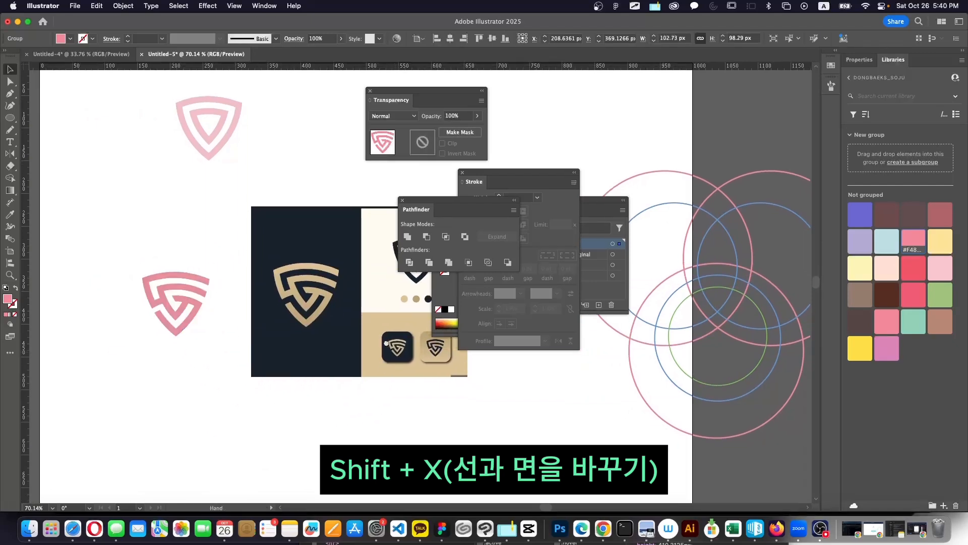
drag(83, 189, 233, 331)
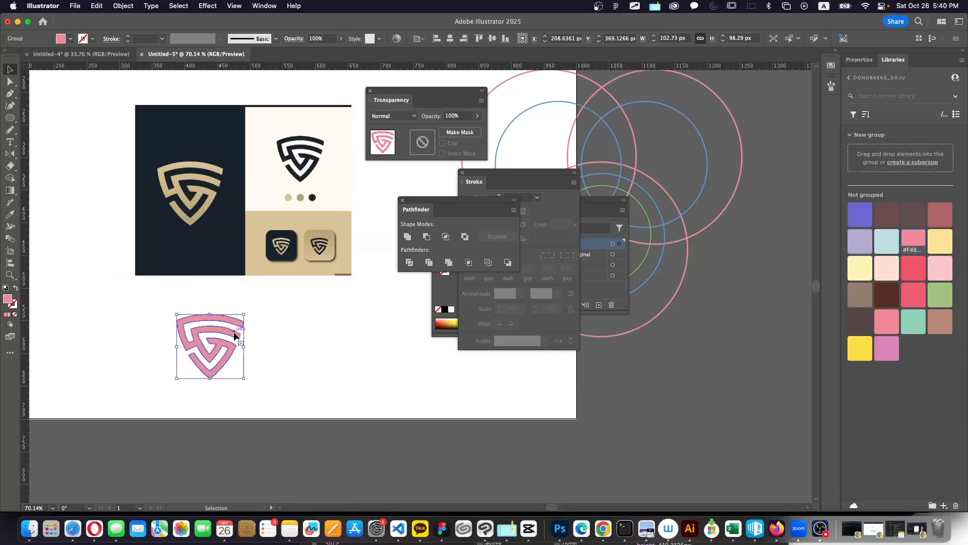
click(292, 308)
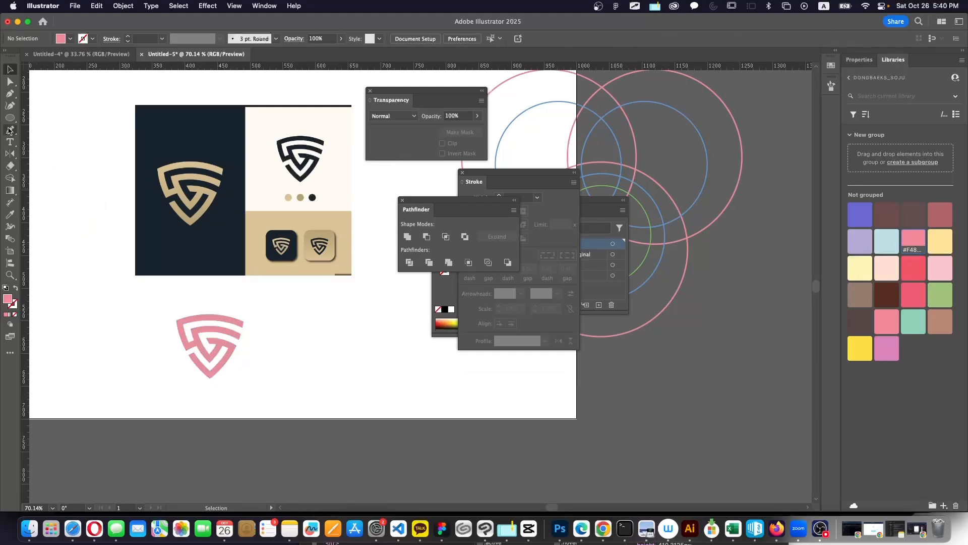
Draw a square of about 79 px beside the pink logo and round its corners to about 10 px
drag(10, 118, 38, 118)
drag(275, 296, 329, 348)
key(v)
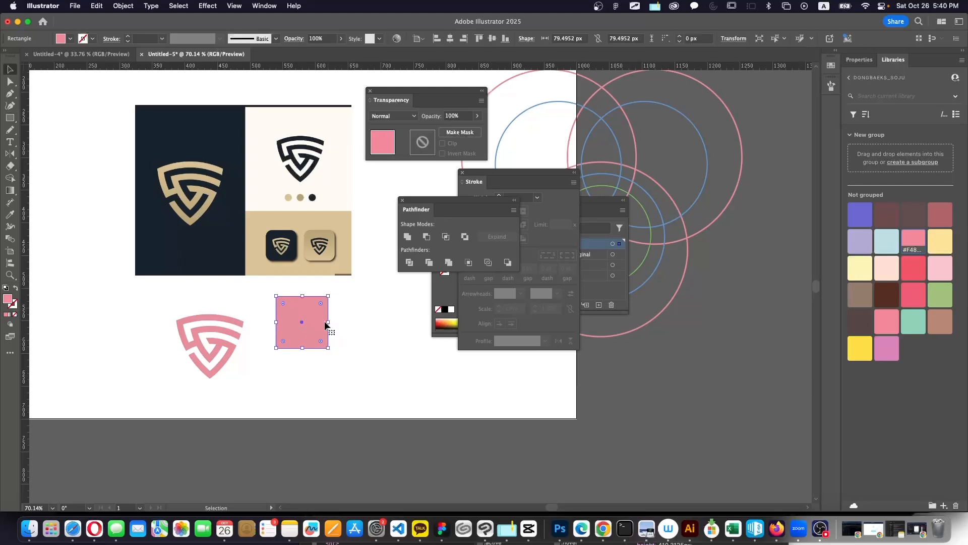
drag(321, 303, 321, 300)
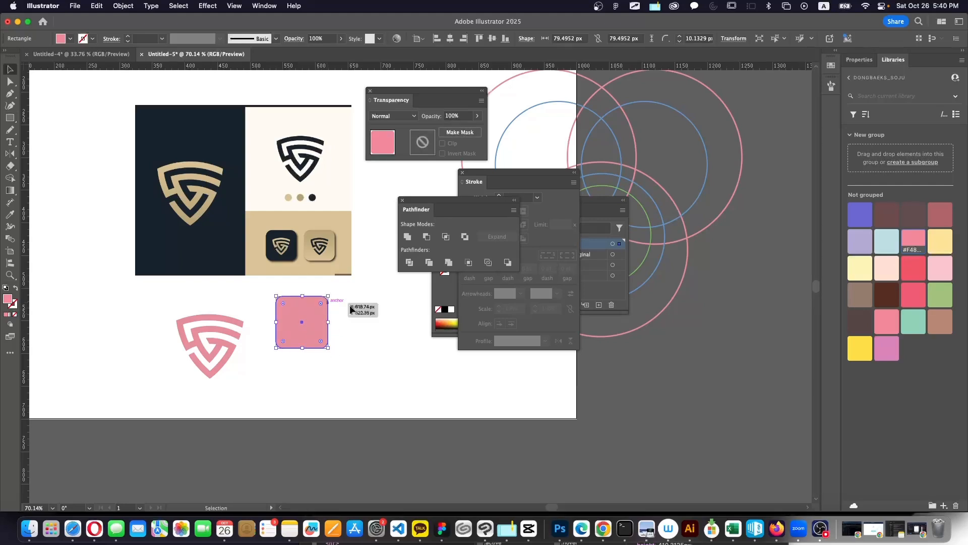
Fill the rounded square with the dark navy sampled from the reference's app icon, and deselect it
key(i)
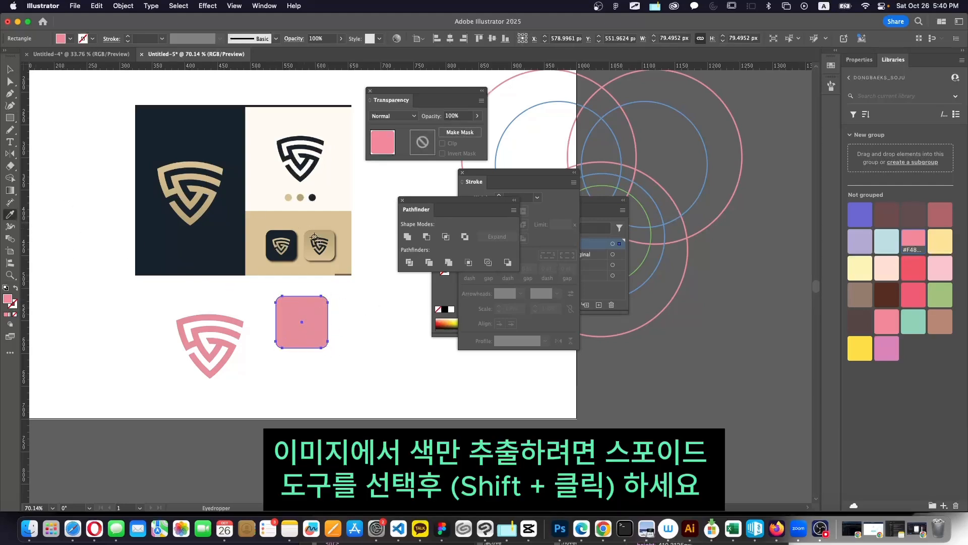
click(281, 256)
key(v)
click(259, 306)
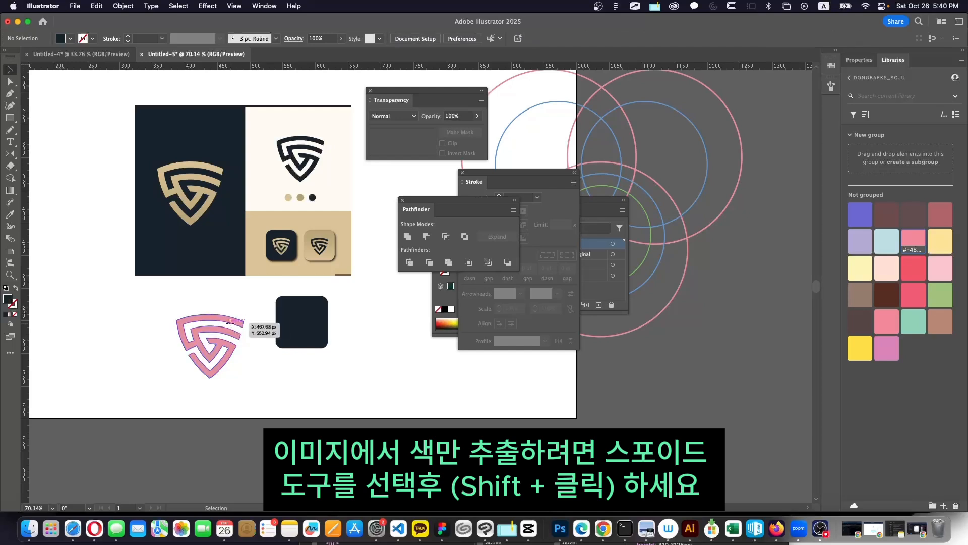
Fill the pink logo with the beige sampled from the reference logo
click(237, 325)
key(i)
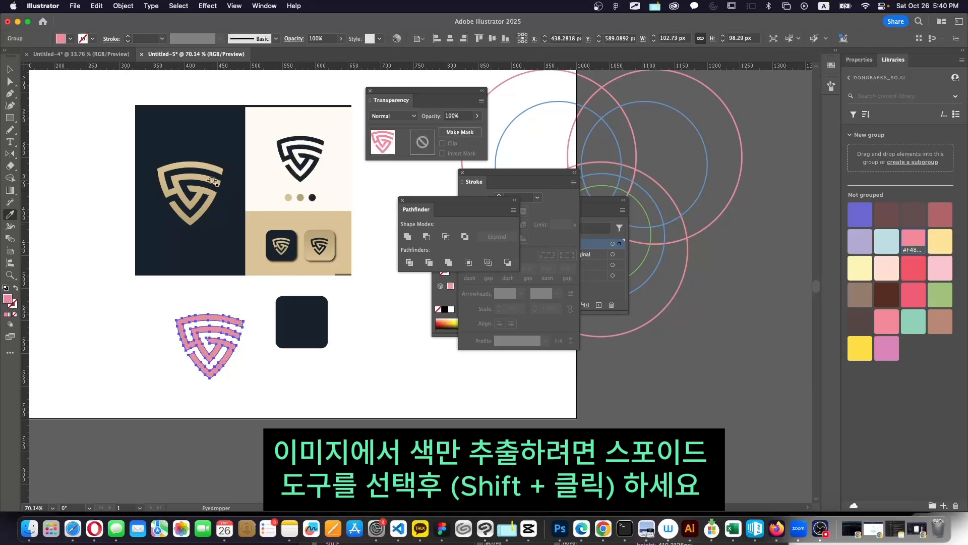
shift+click(212, 181)
key(v)
Move the beige logo onto the navy rounded square and bring it to the front of the stack
drag(236, 325, 319, 312)
right_click(308, 353)
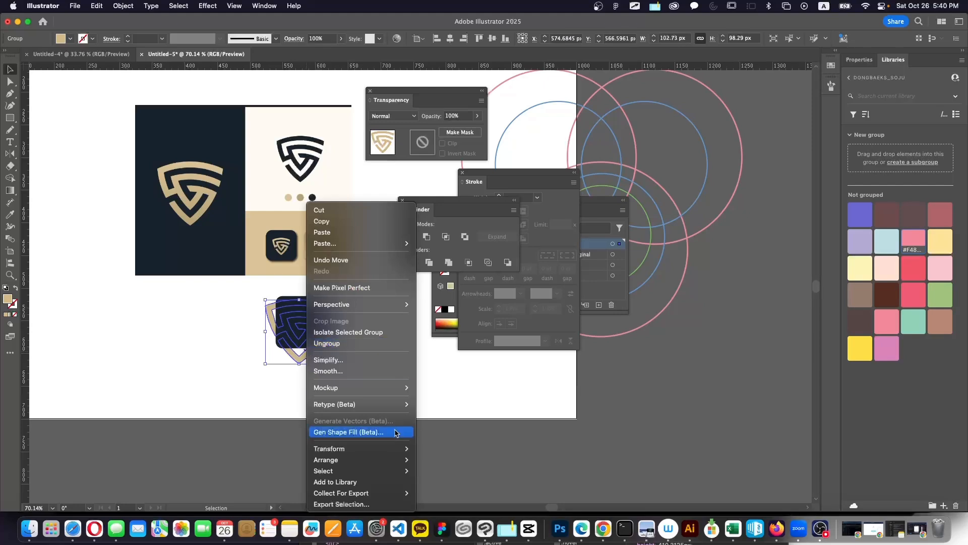
mouse_move(353, 460)
click(441, 459)
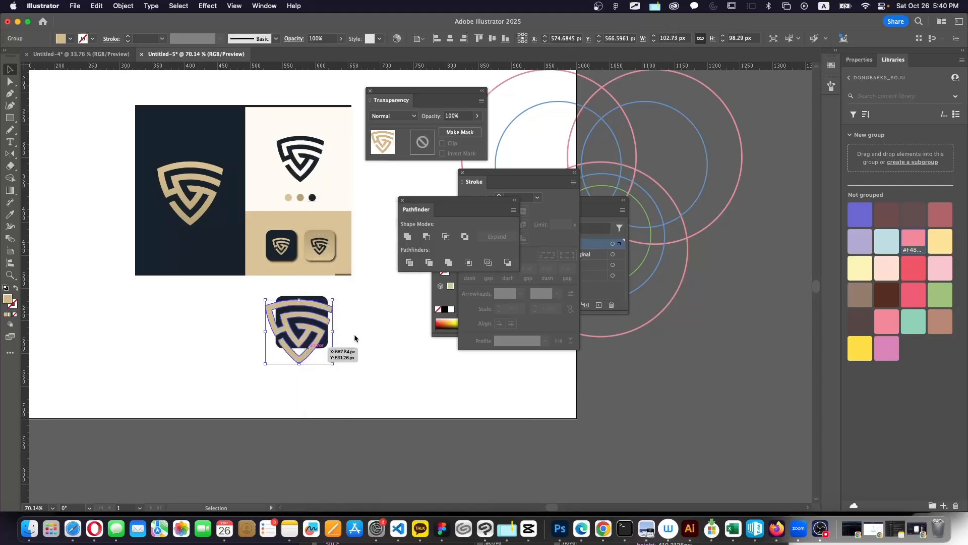
Scale the beige logo down proportionally to about 49 px wide, centre it inside the navy rounded square, and deselect it
drag(333, 300, 328, 302)
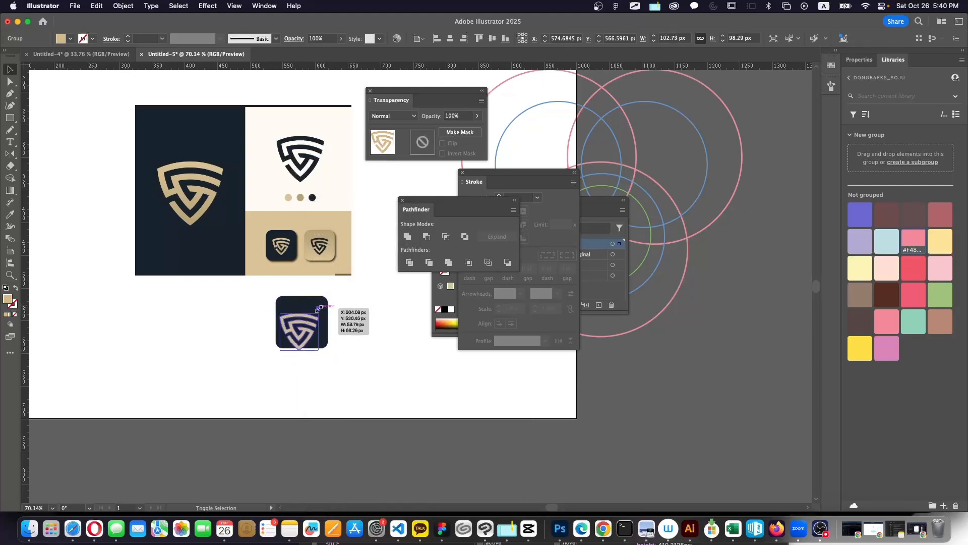
click(359, 312)
click(307, 331)
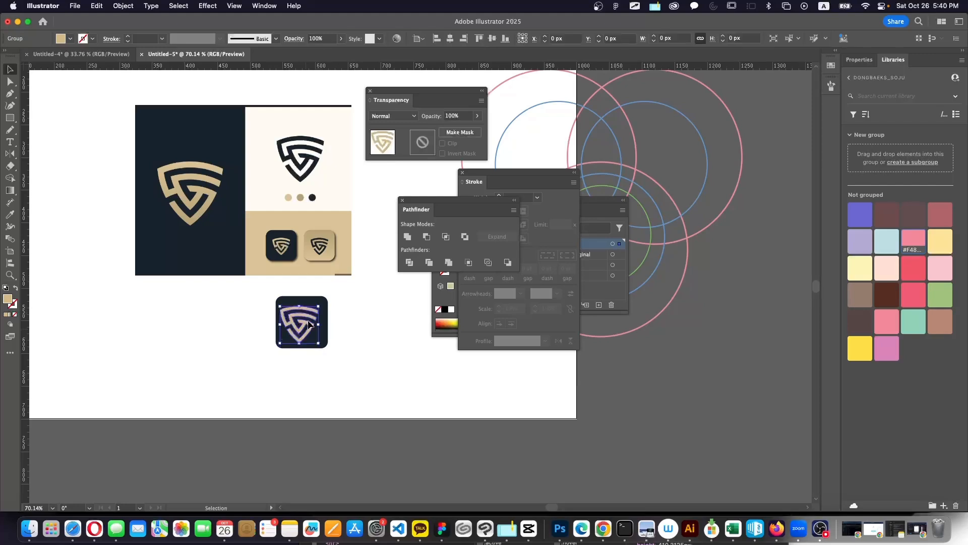
drag(321, 346, 309, 323)
click(379, 312)
Add a Drop Shadow effect with live preview to the navy rounded square and lower its opacity to 41%
click(323, 303)
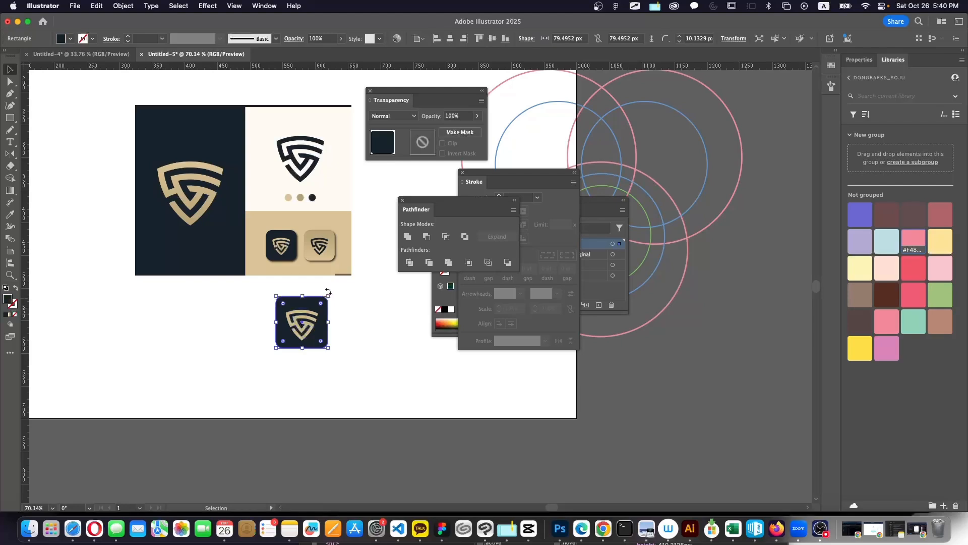
click(207, 6)
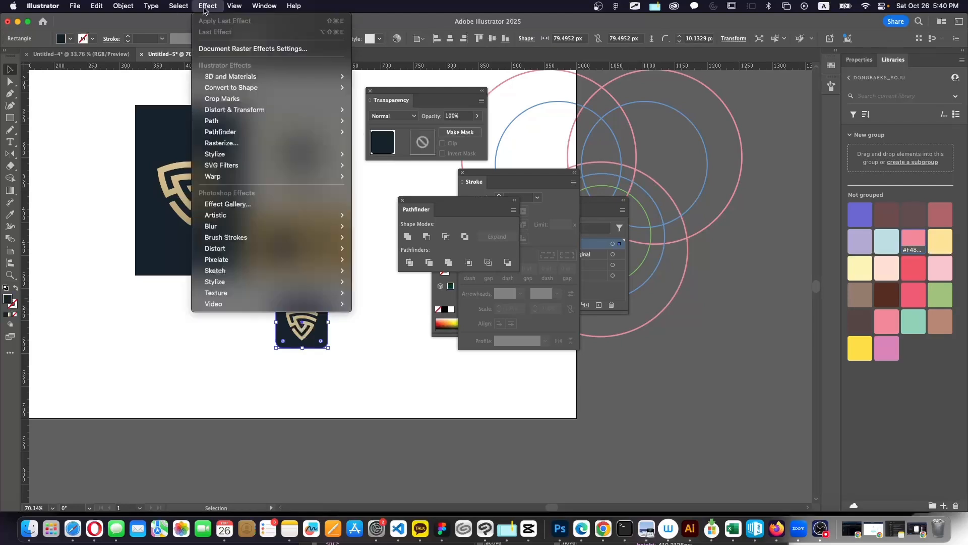
mouse_move(264, 168)
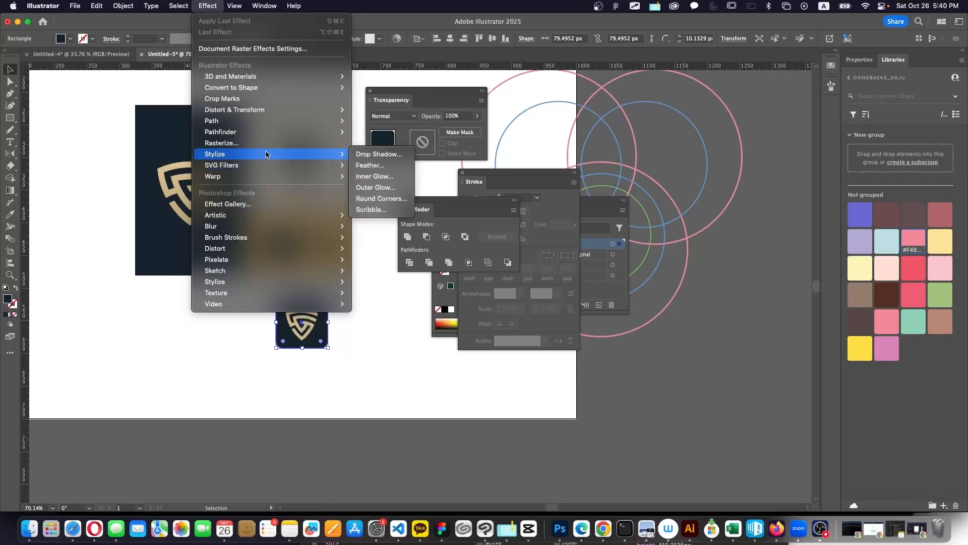
click(377, 156)
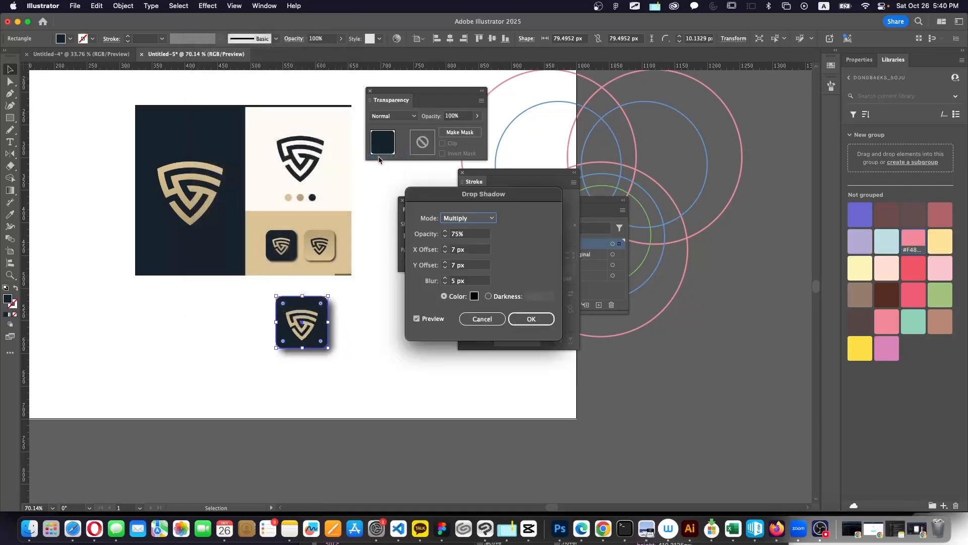
drag(448, 200, 423, 281)
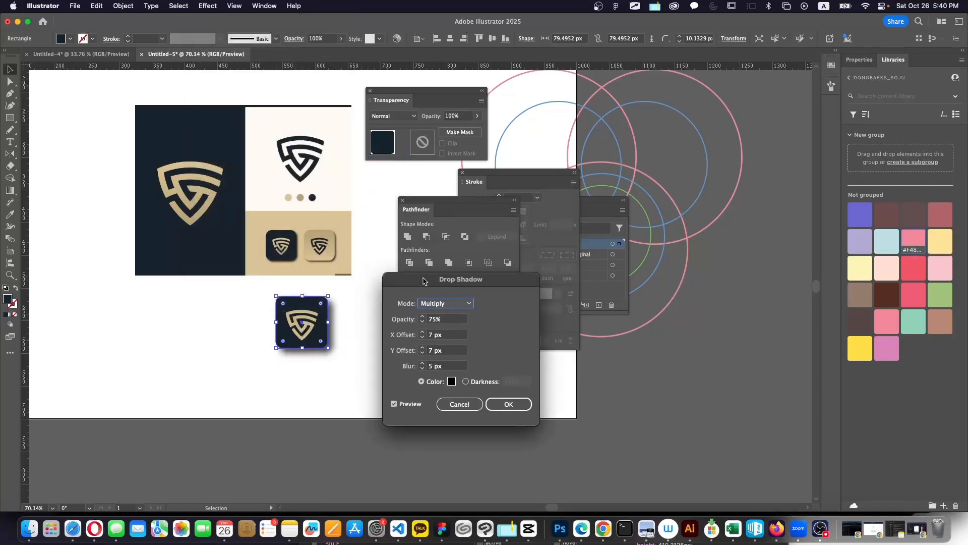
key(Tab)
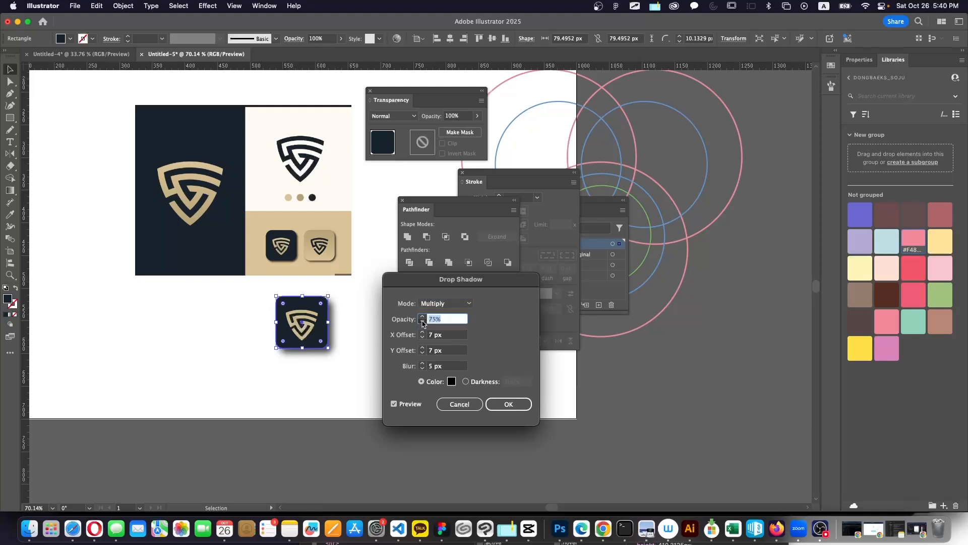
click(422, 322)
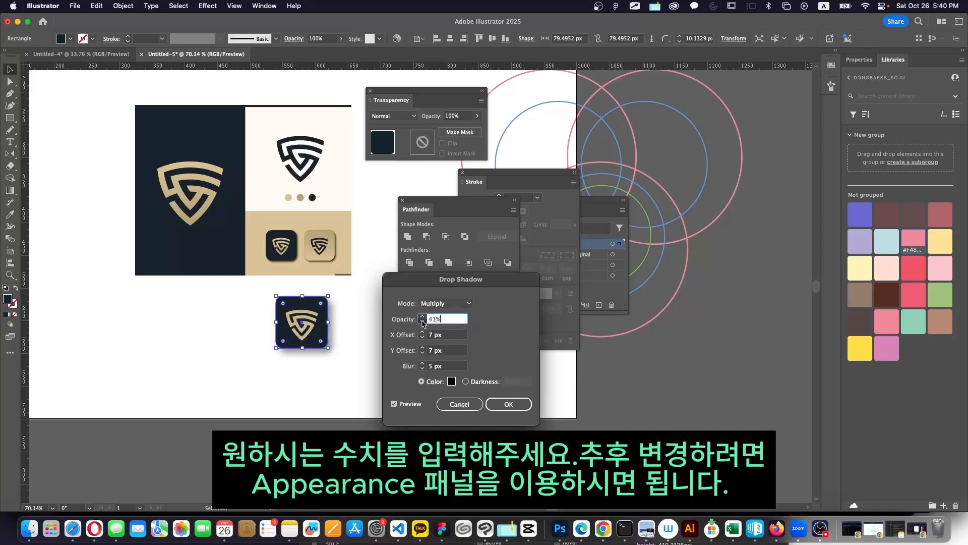
Set the drop shadow's blur to 3 px
click(423, 368)
click(423, 368)
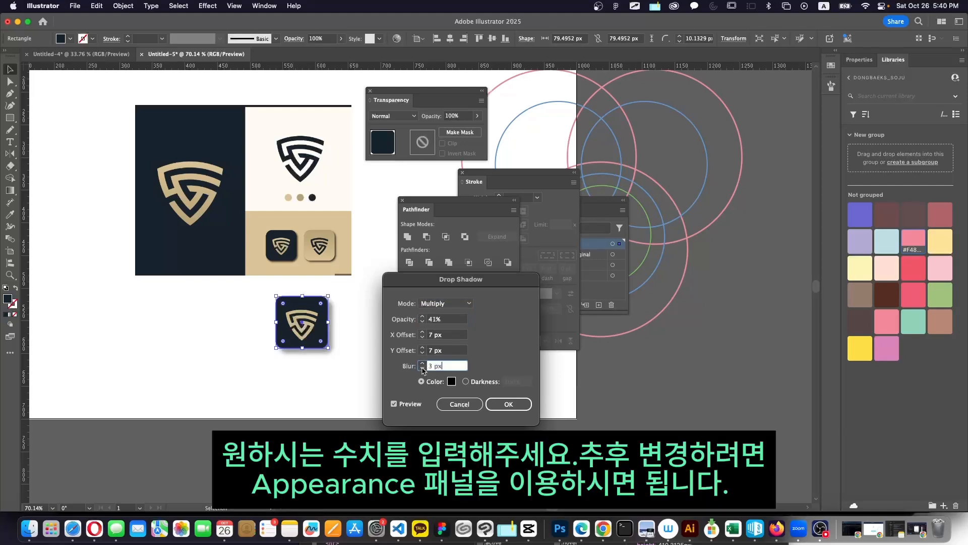
click(423, 368)
click(423, 368)
click(422, 368)
click(422, 364)
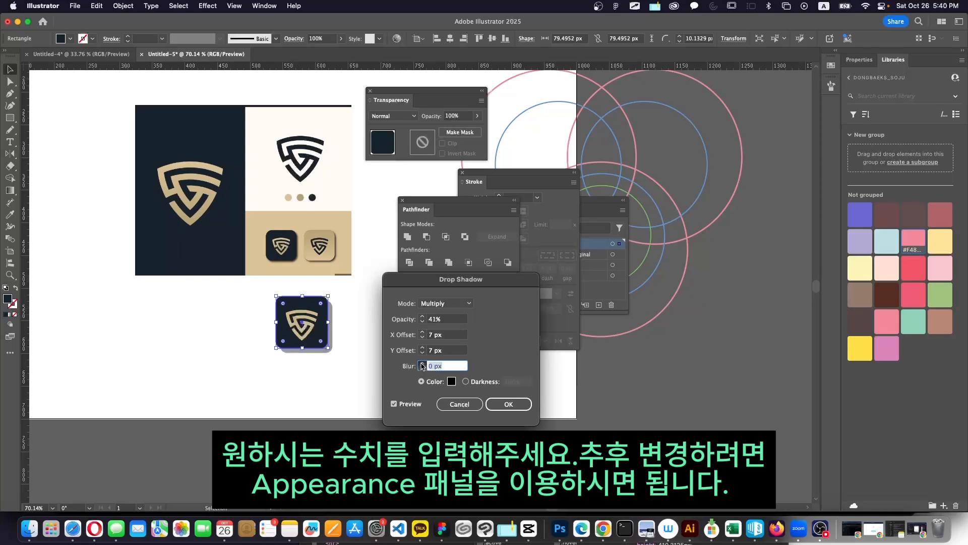
click(422, 363)
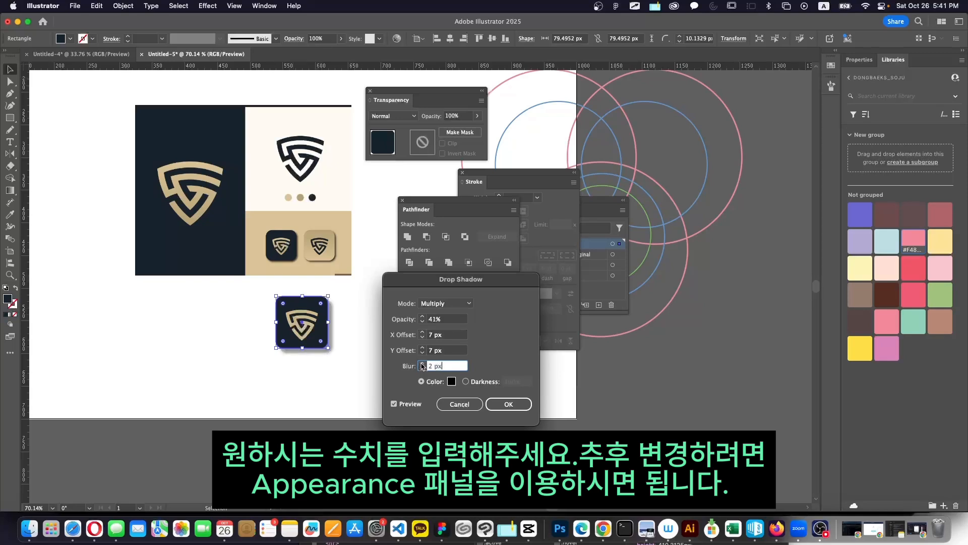
Lower the drop shadow's opacity to 24%, apply the effect, and deselect the square
click(422, 323)
click(422, 323)
text(30%)
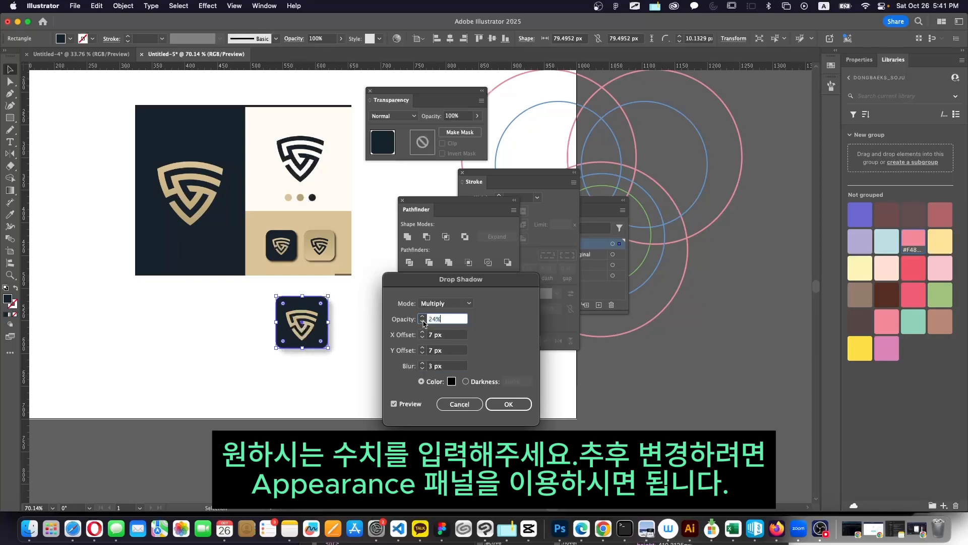
click(499, 404)
click(361, 397)
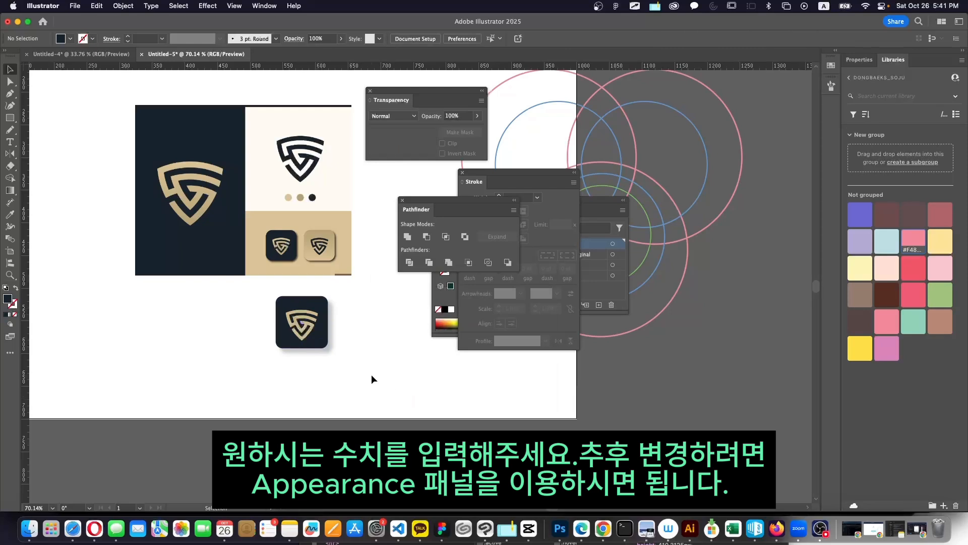
Duplicate the navy app icon with its logo directly to its right, and deselect the copy
scroll(371, 374, down, 1)
scroll(371, 374, right, 1)
scroll(371, 375, down, 1)
scroll(371, 374, right, 1)
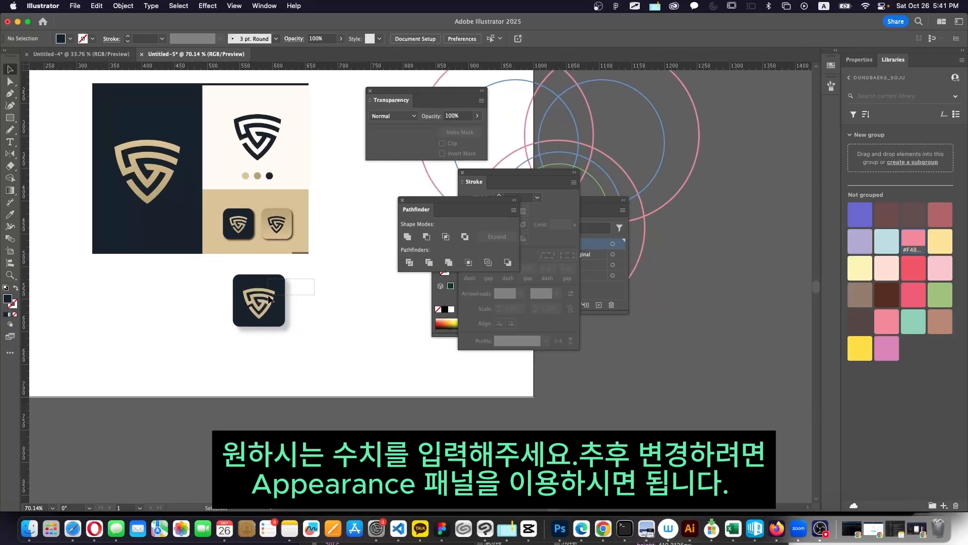
drag(269, 297, 234, 338)
drag(255, 304, 321, 304)
click(384, 322)
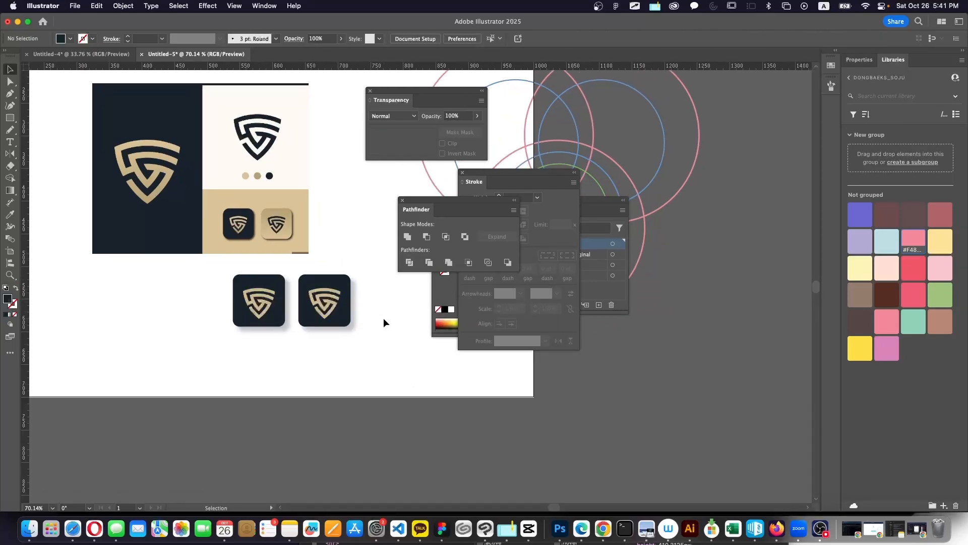
Fill the duplicate's square with beige sampled from the reference image and its logo with navy sampled from the first icon
click(342, 319)
click(10, 215)
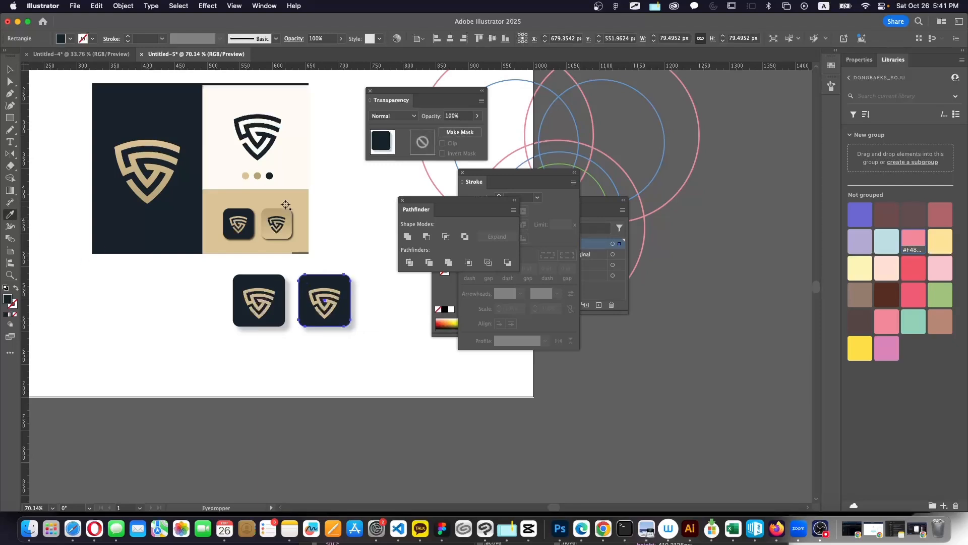
click(301, 228)
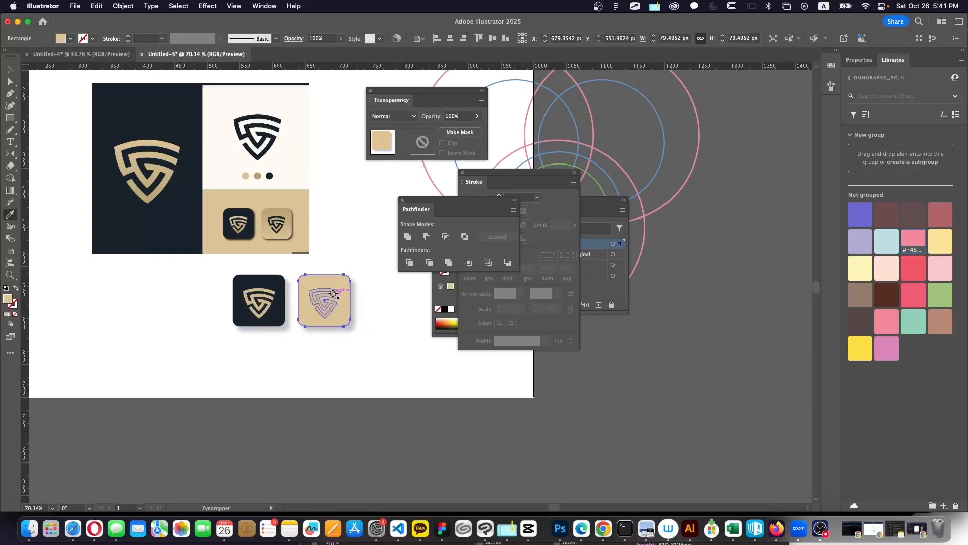
super+click(333, 294)
click(276, 281)
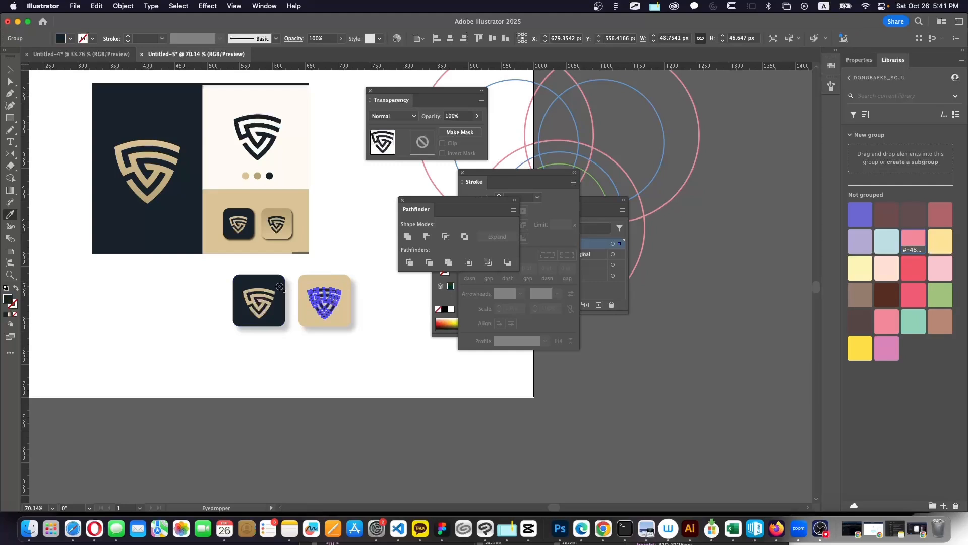
super+click(334, 353)
key(v)
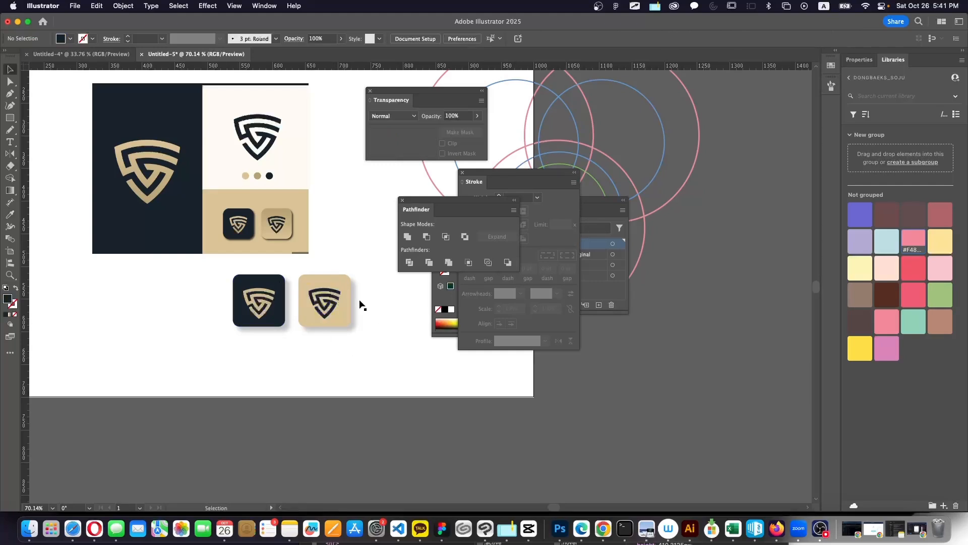
click(343, 317)
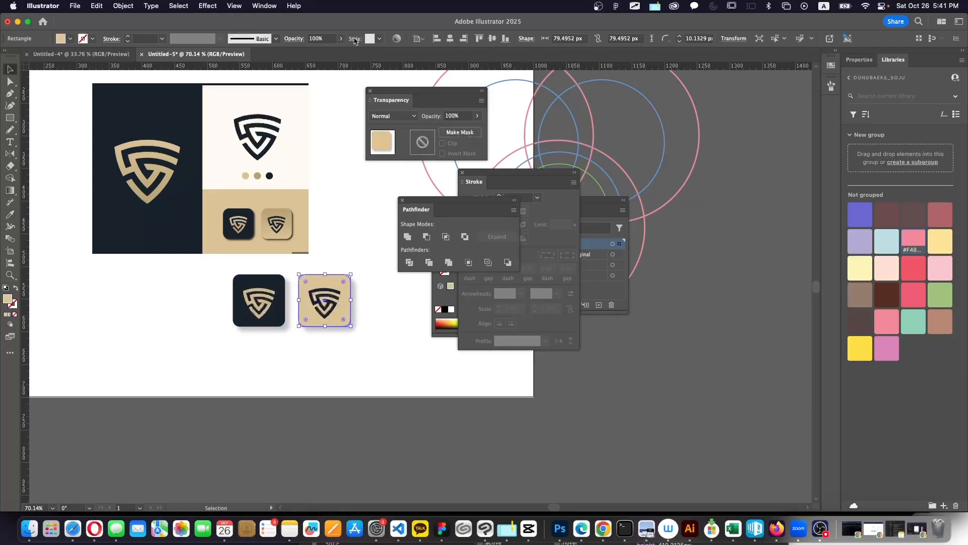
click(356, 246)
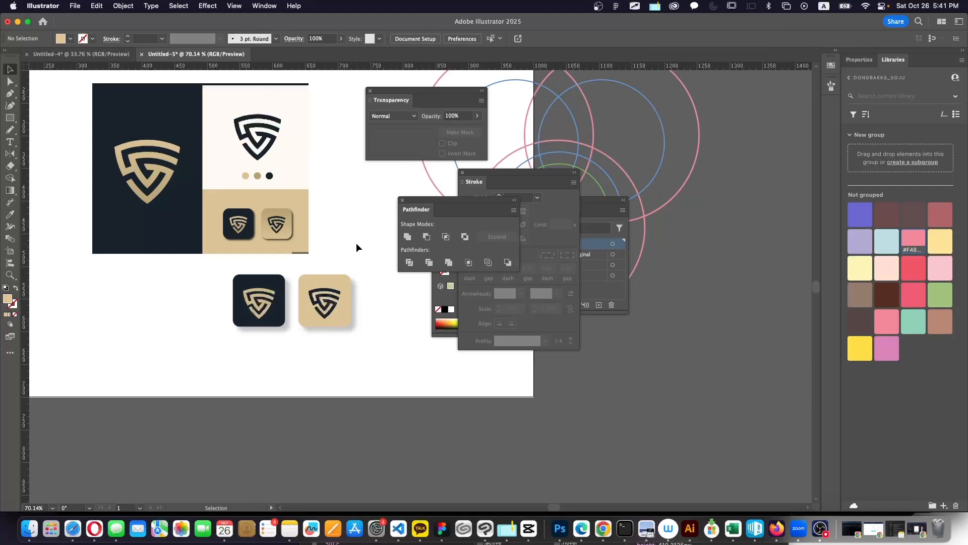
Move the Pathfinder, Stroke and Color panels aside so they no longer cover the Layers panel
scroll(356, 247, down, 5)
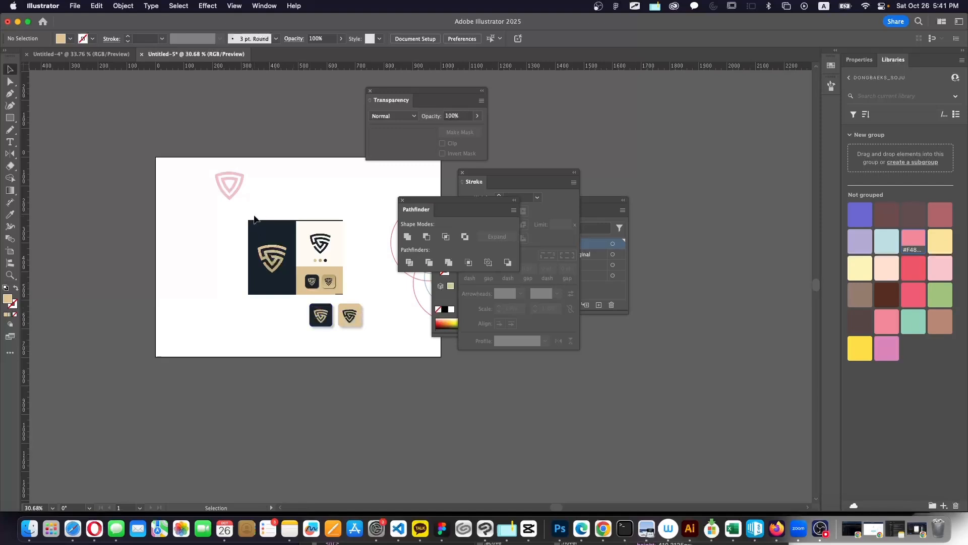
mouse_move(470, 199)
mouse_down()
mouse_move(629, 210)
mouse_move(732, 245)
mouse_up()
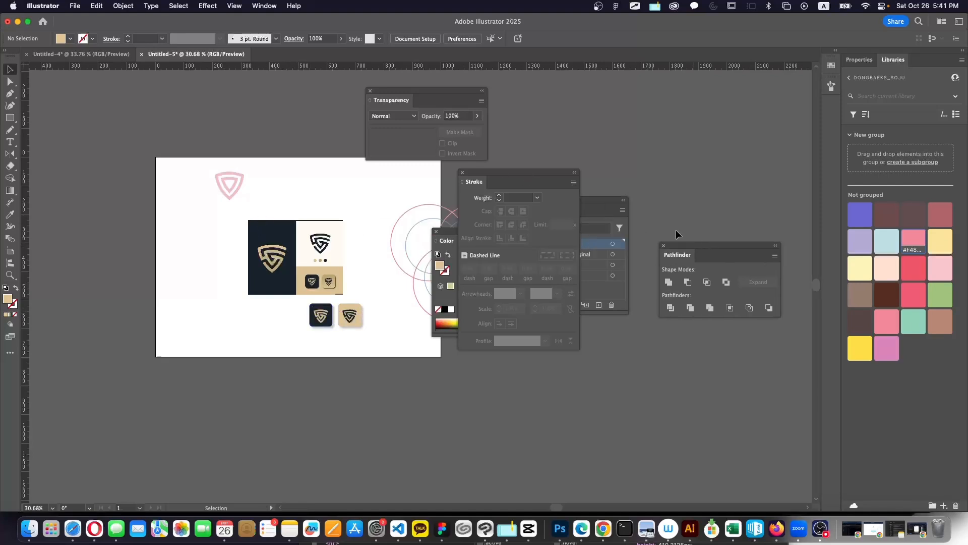
mouse_move(496, 177)
mouse_down()
mouse_move(760, 231)
mouse_move(733, 287)
mouse_up()
mouse_move(497, 237)
mouse_down()
mouse_move(478, 293)
mouse_move(503, 377)
mouse_up()
Undo the accidental sublayer and create a new layer above the upper work layer
click(587, 305)
key(super+z)
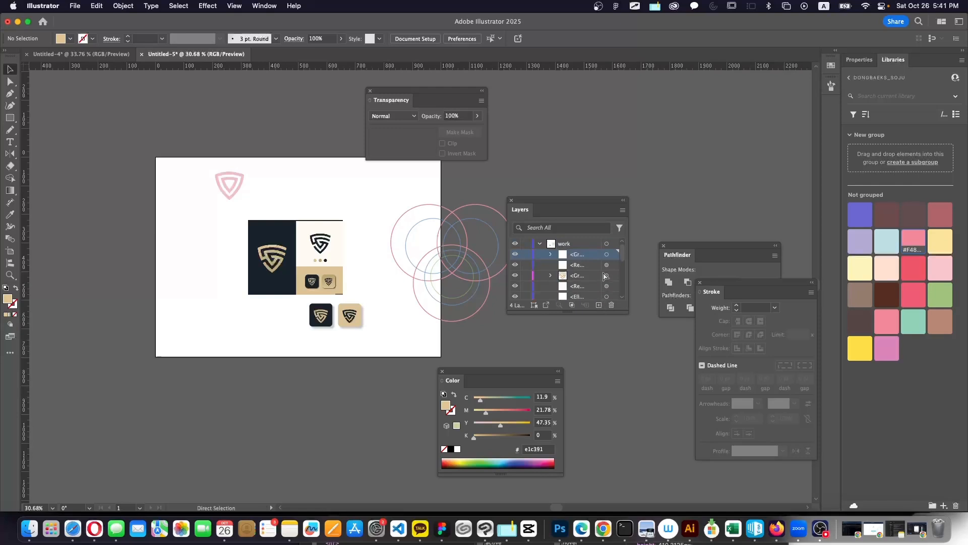
click(589, 246)
click(598, 305)
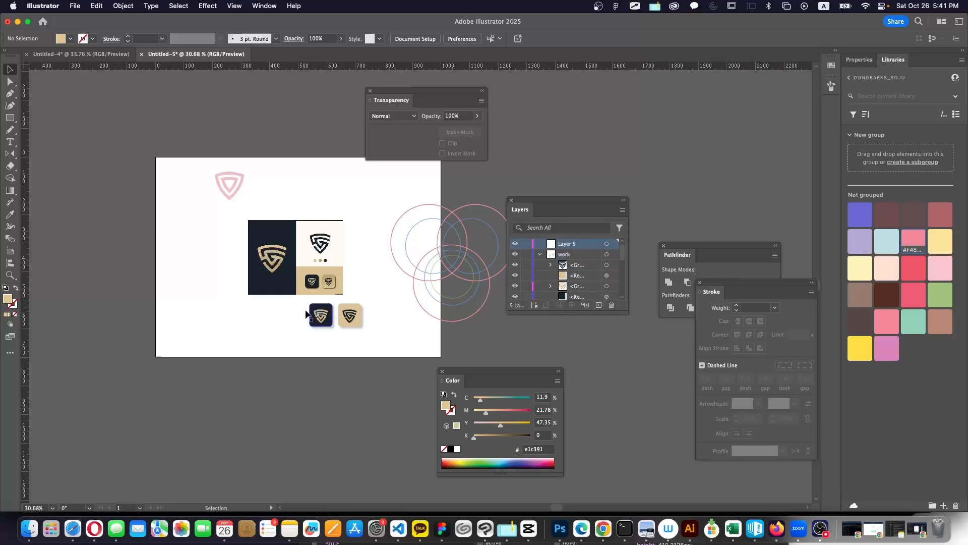
Cut both app icons and paste them left of the artboard's centre on the new layer, hiding the upper work and logo-original layers
drag(294, 304, 380, 337)
key(Delete)
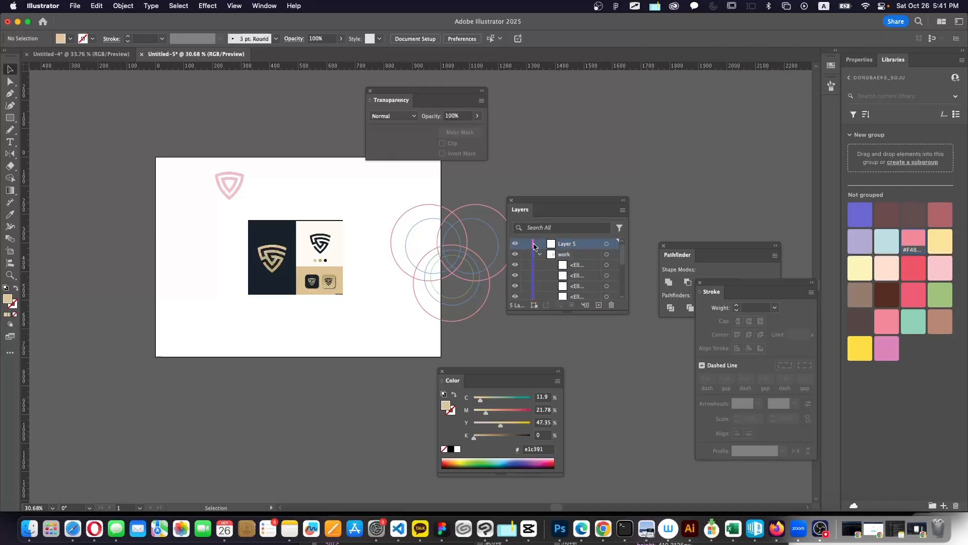
click(515, 254)
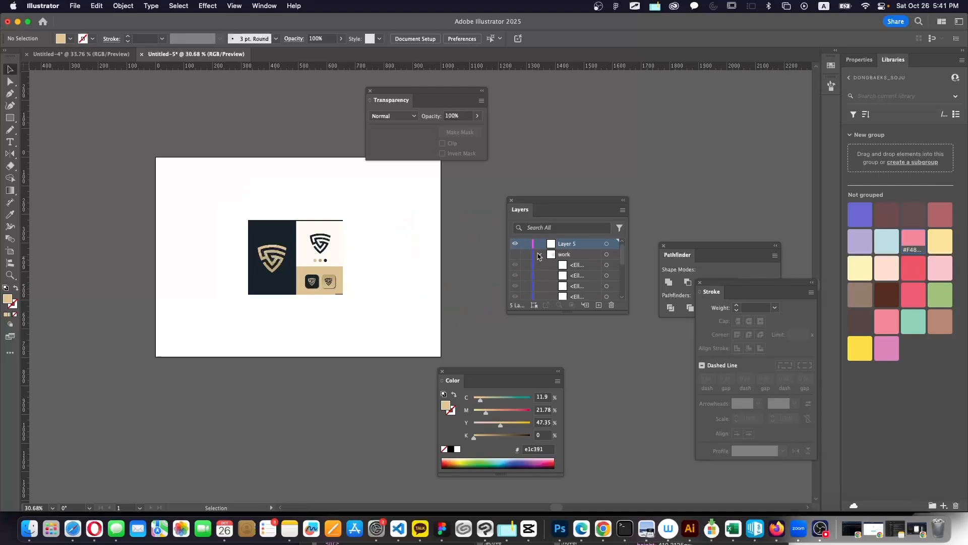
click(539, 255)
click(515, 264)
key(ctrl+v)
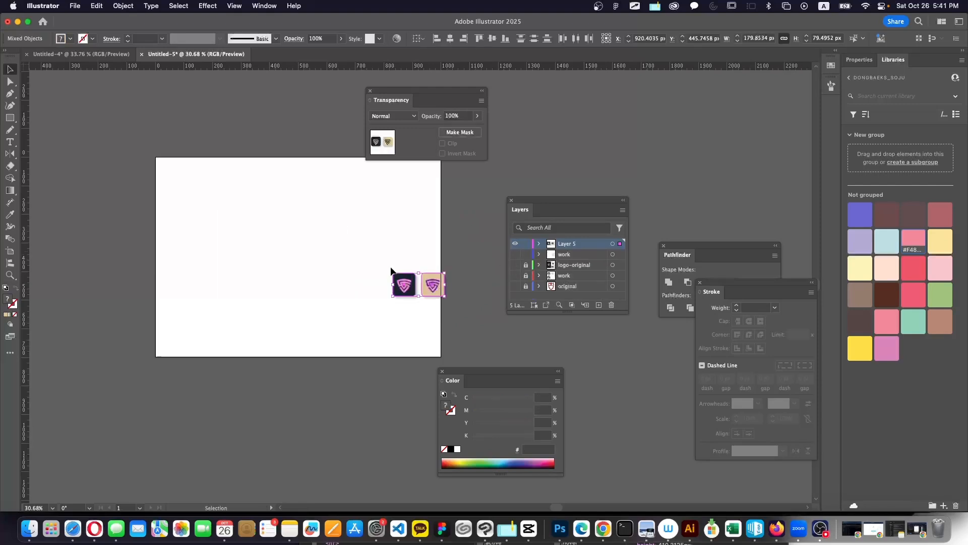
drag(415, 287, 264, 260)
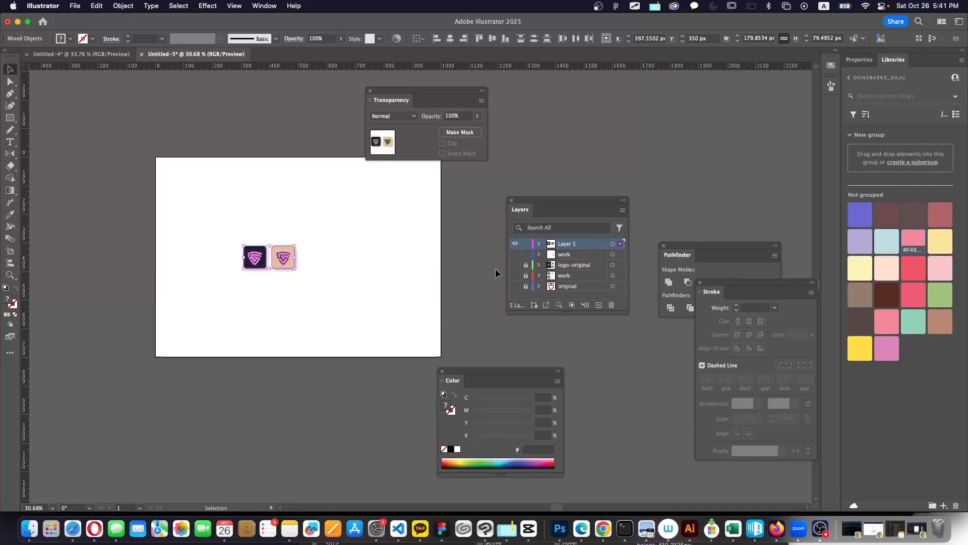
Show the lower work layer with Layer 5 hidden, and copy the upper solid black shield logo
click(515, 275)
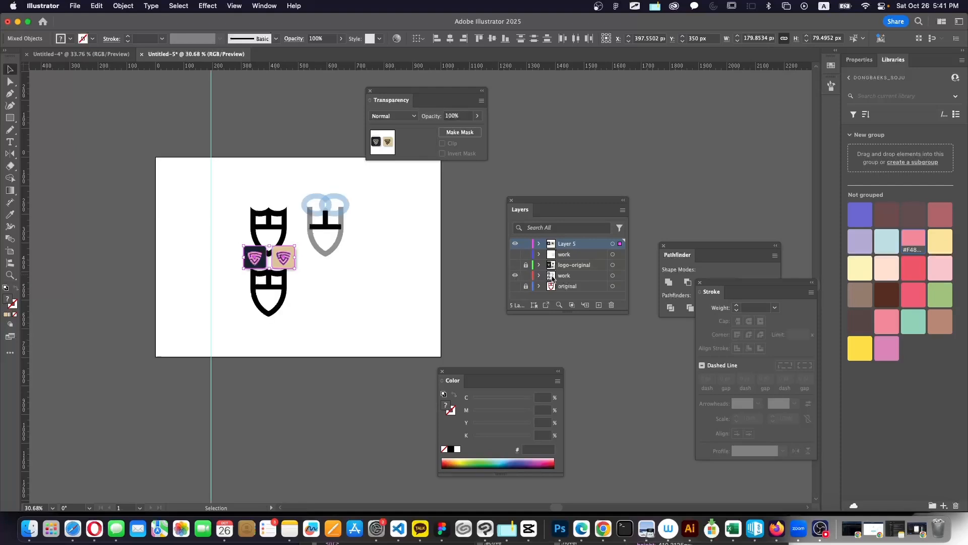
click(554, 278)
click(513, 243)
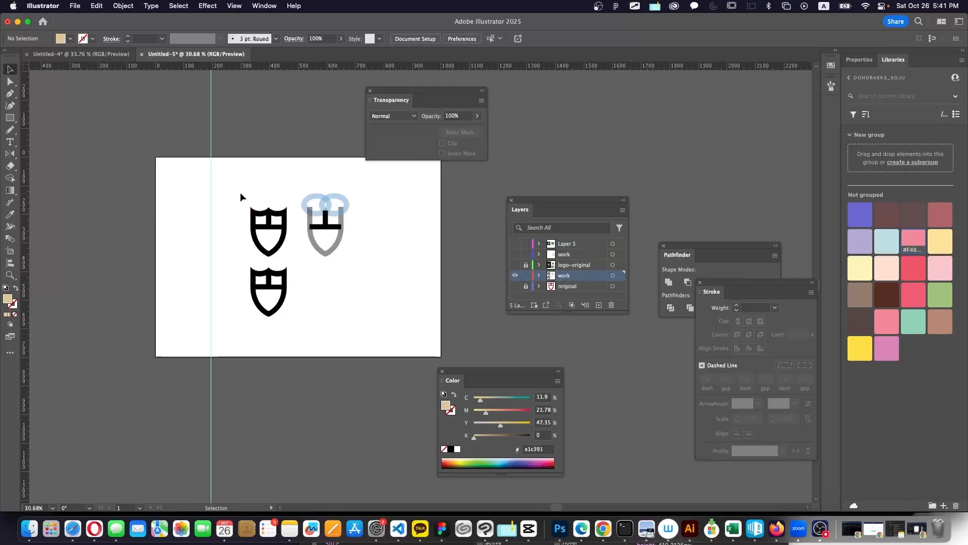
drag(240, 192, 289, 258)
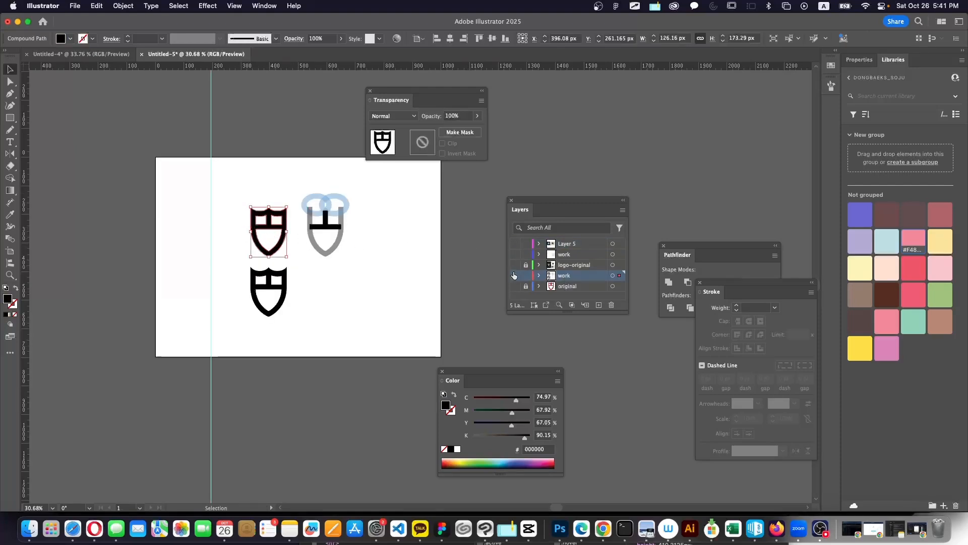
Hide the lower work layer, show Layer 5, and paste the shield there, placing it to the right of the app icons
click(514, 275)
click(515, 244)
click(566, 243)
key(cmd+v)
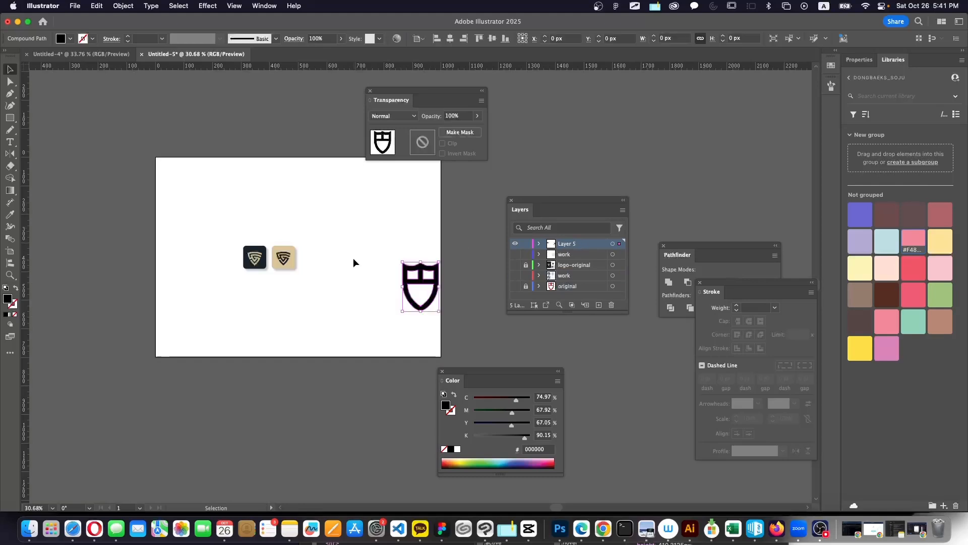
drag(419, 283, 342, 254)
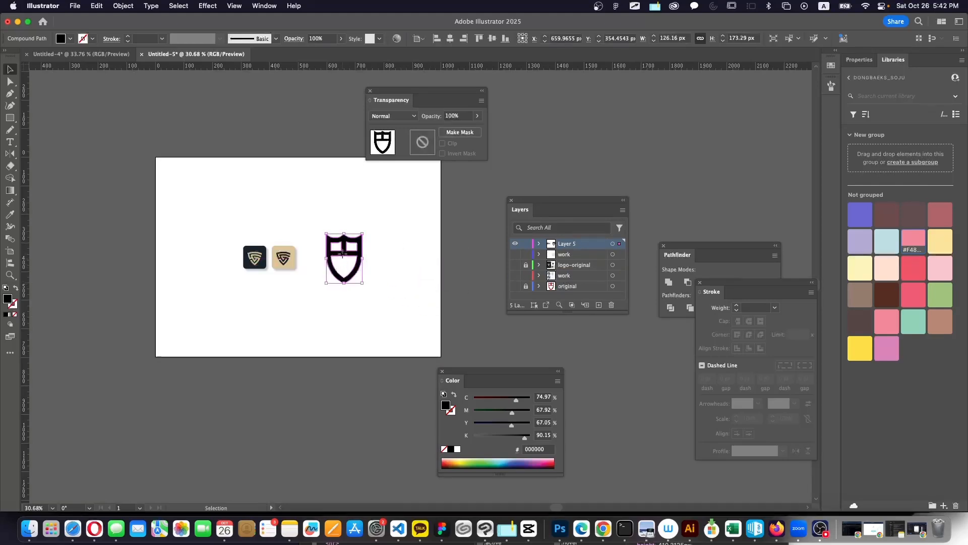
click(294, 293)
Move the black shield slightly closer to the app icons and deselect it
scroll(294, 294, up, 2)
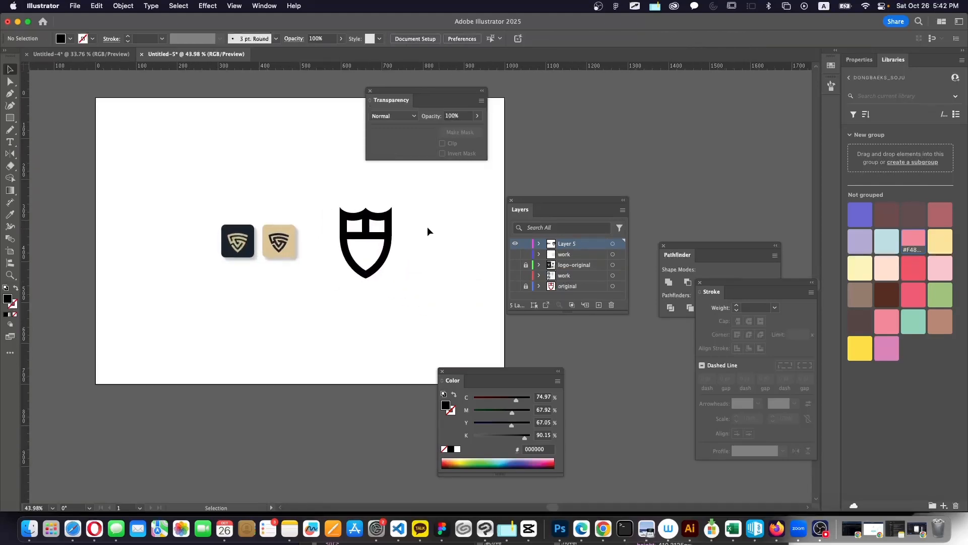
drag(392, 233, 381, 235)
click(404, 243)
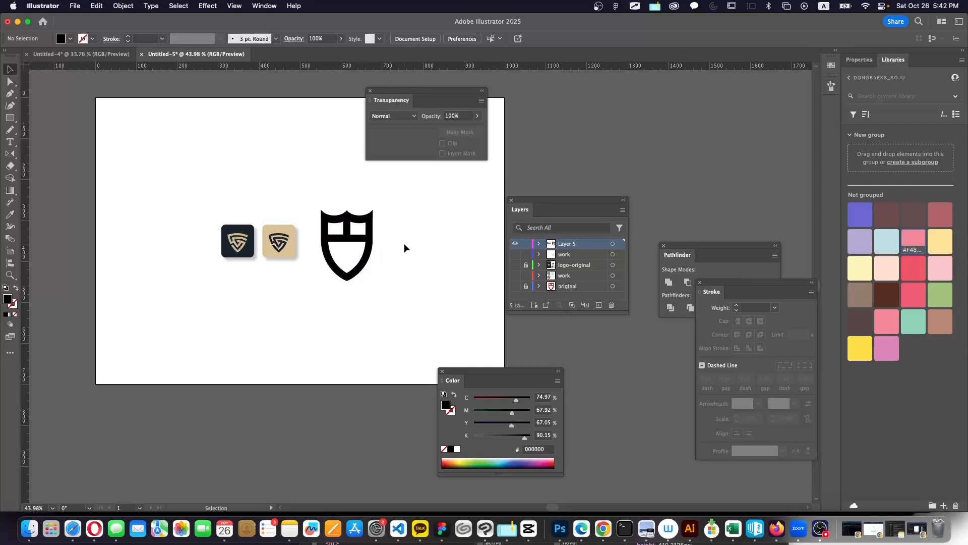
drag(229, 225, 253, 242)
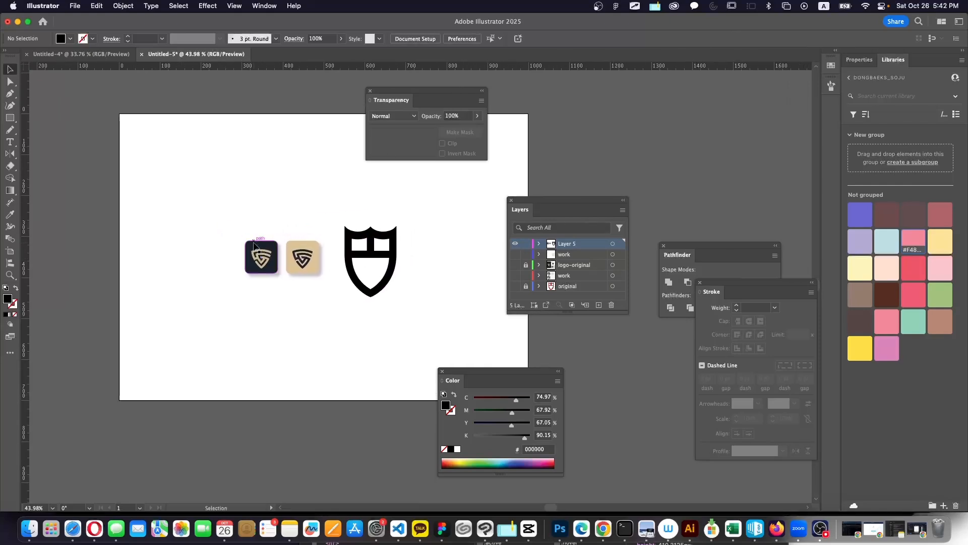